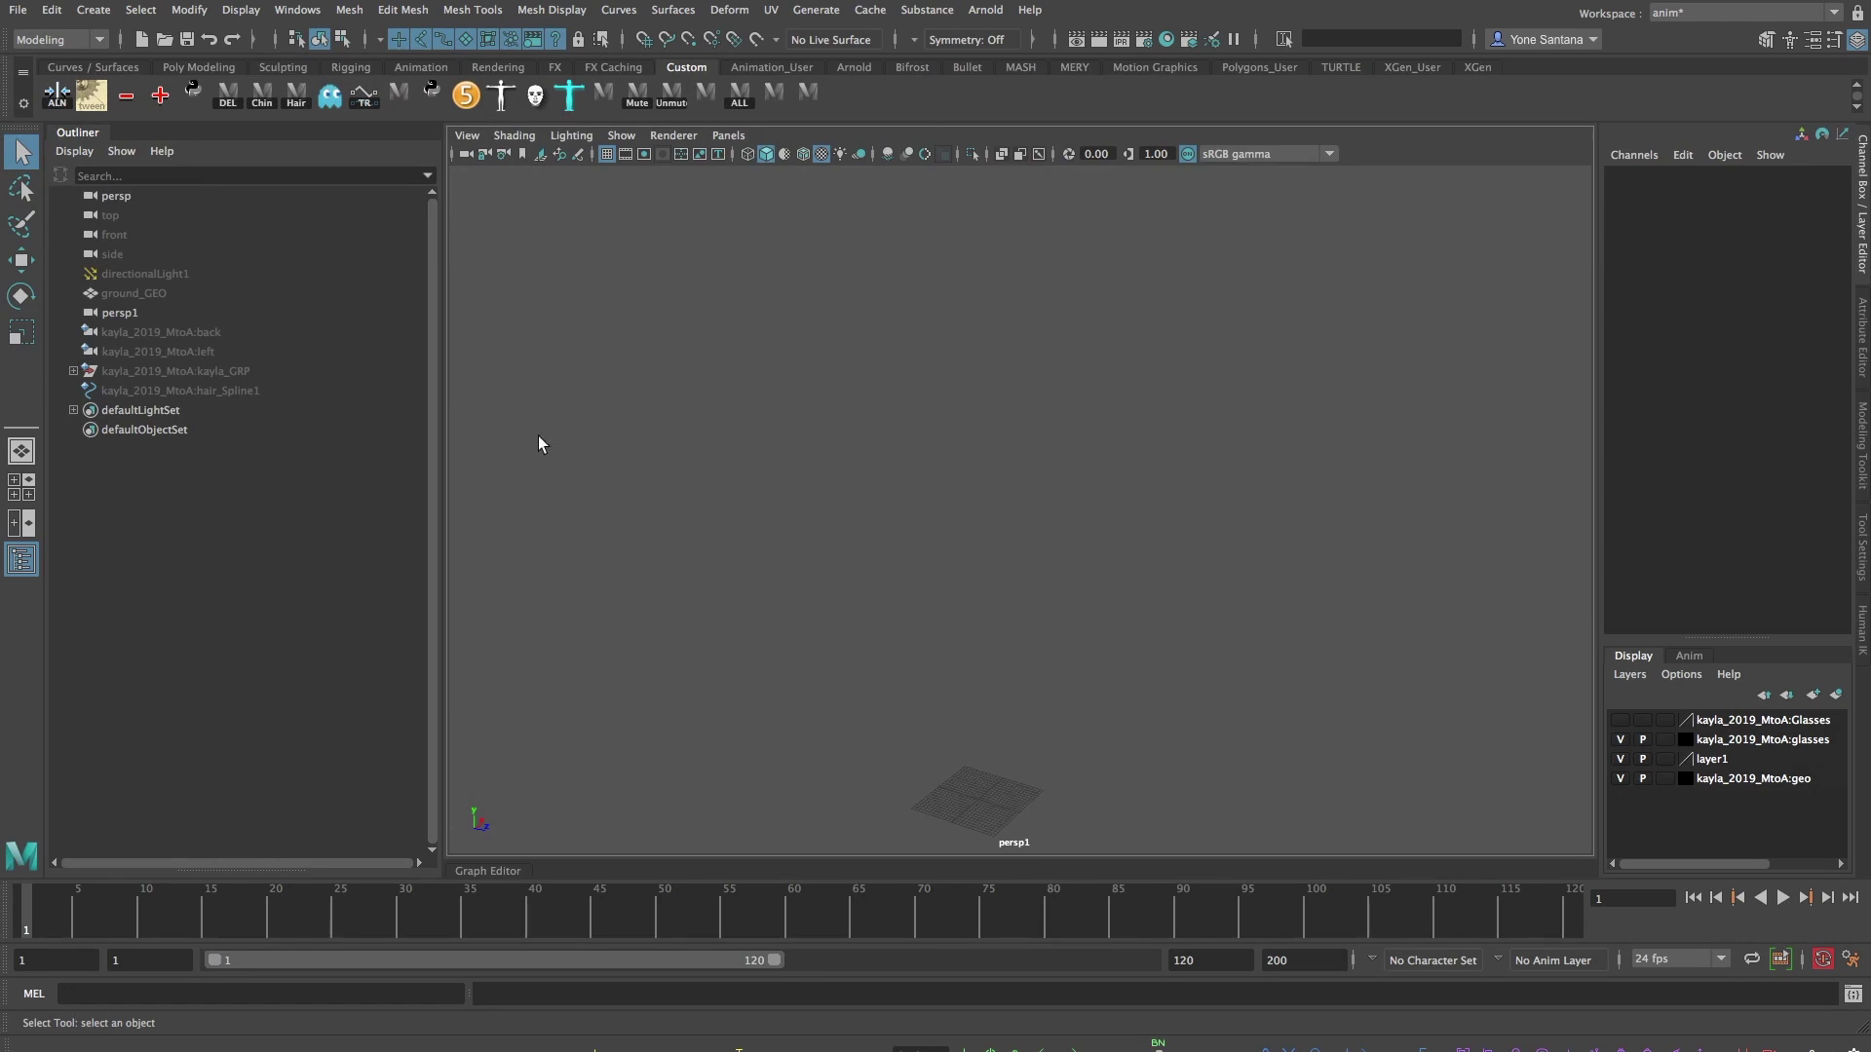
# Set the project to the 04_render_shadow_pass folder and create a default workspace.
pyautogui.click(18, 9)
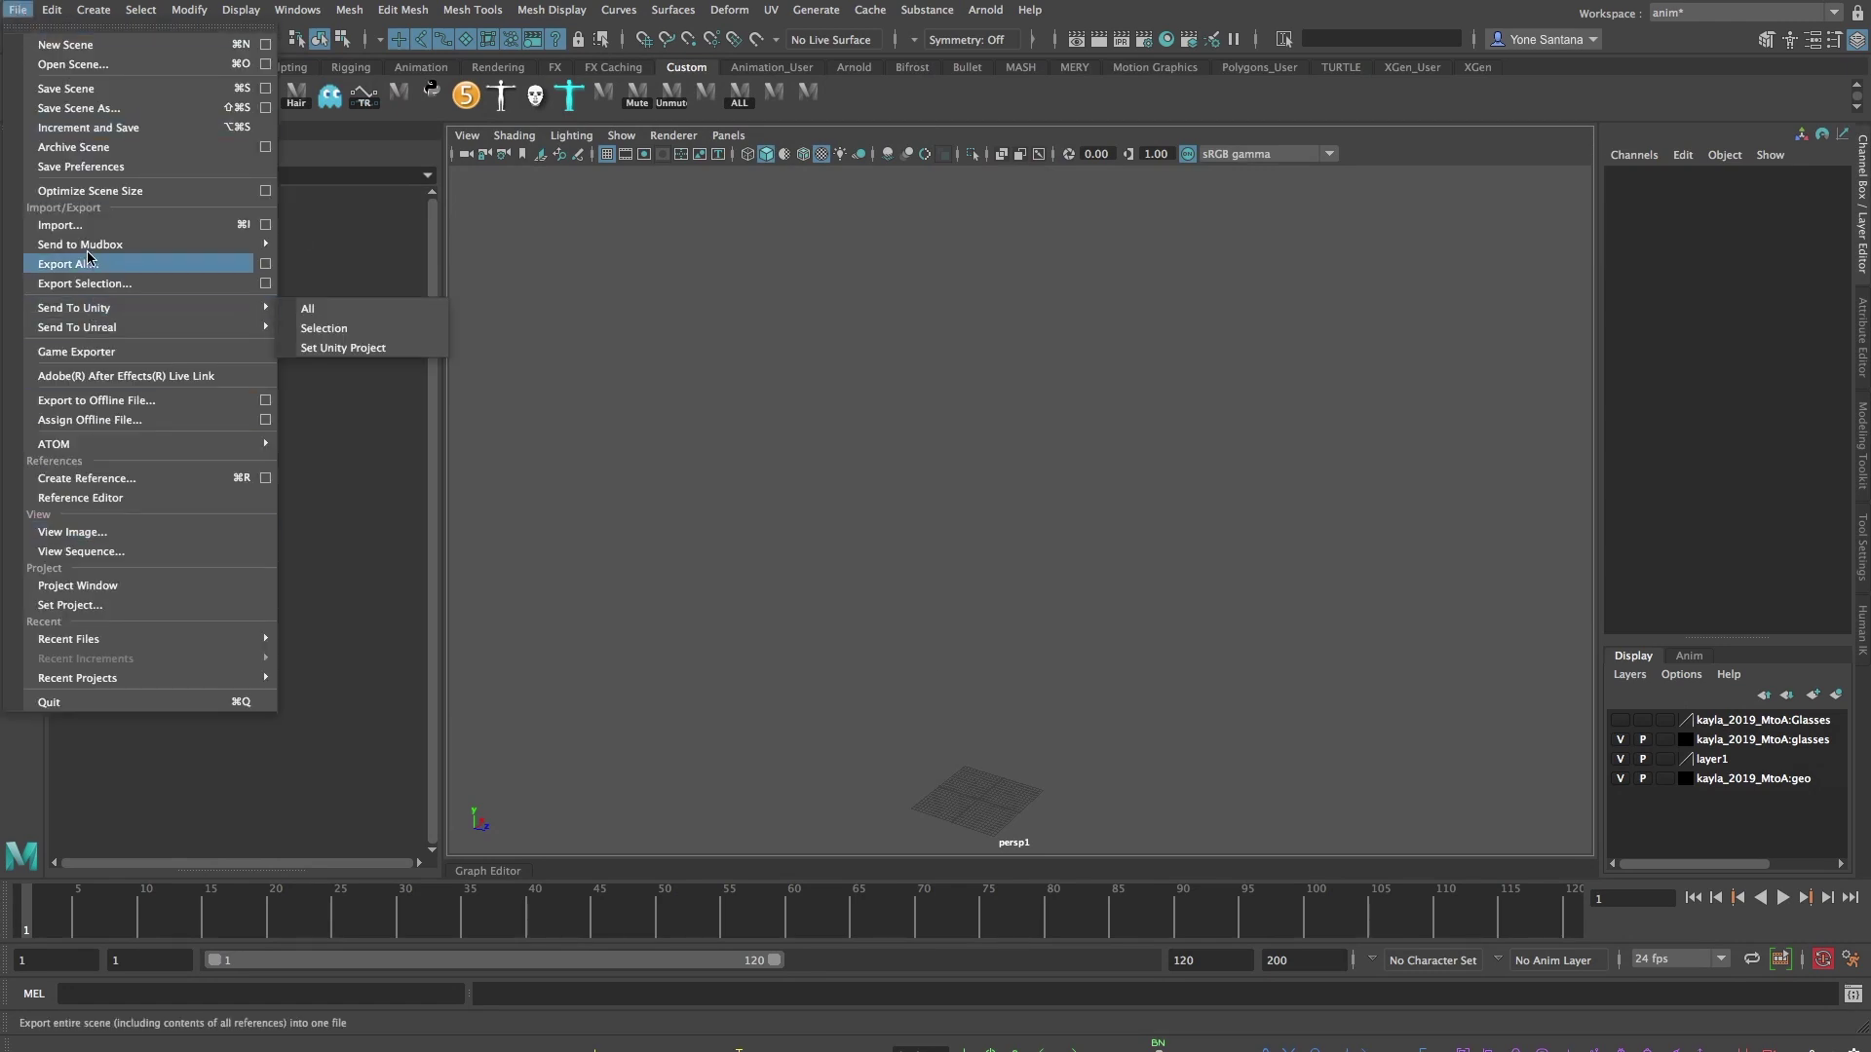
pyautogui.click(94, 608)
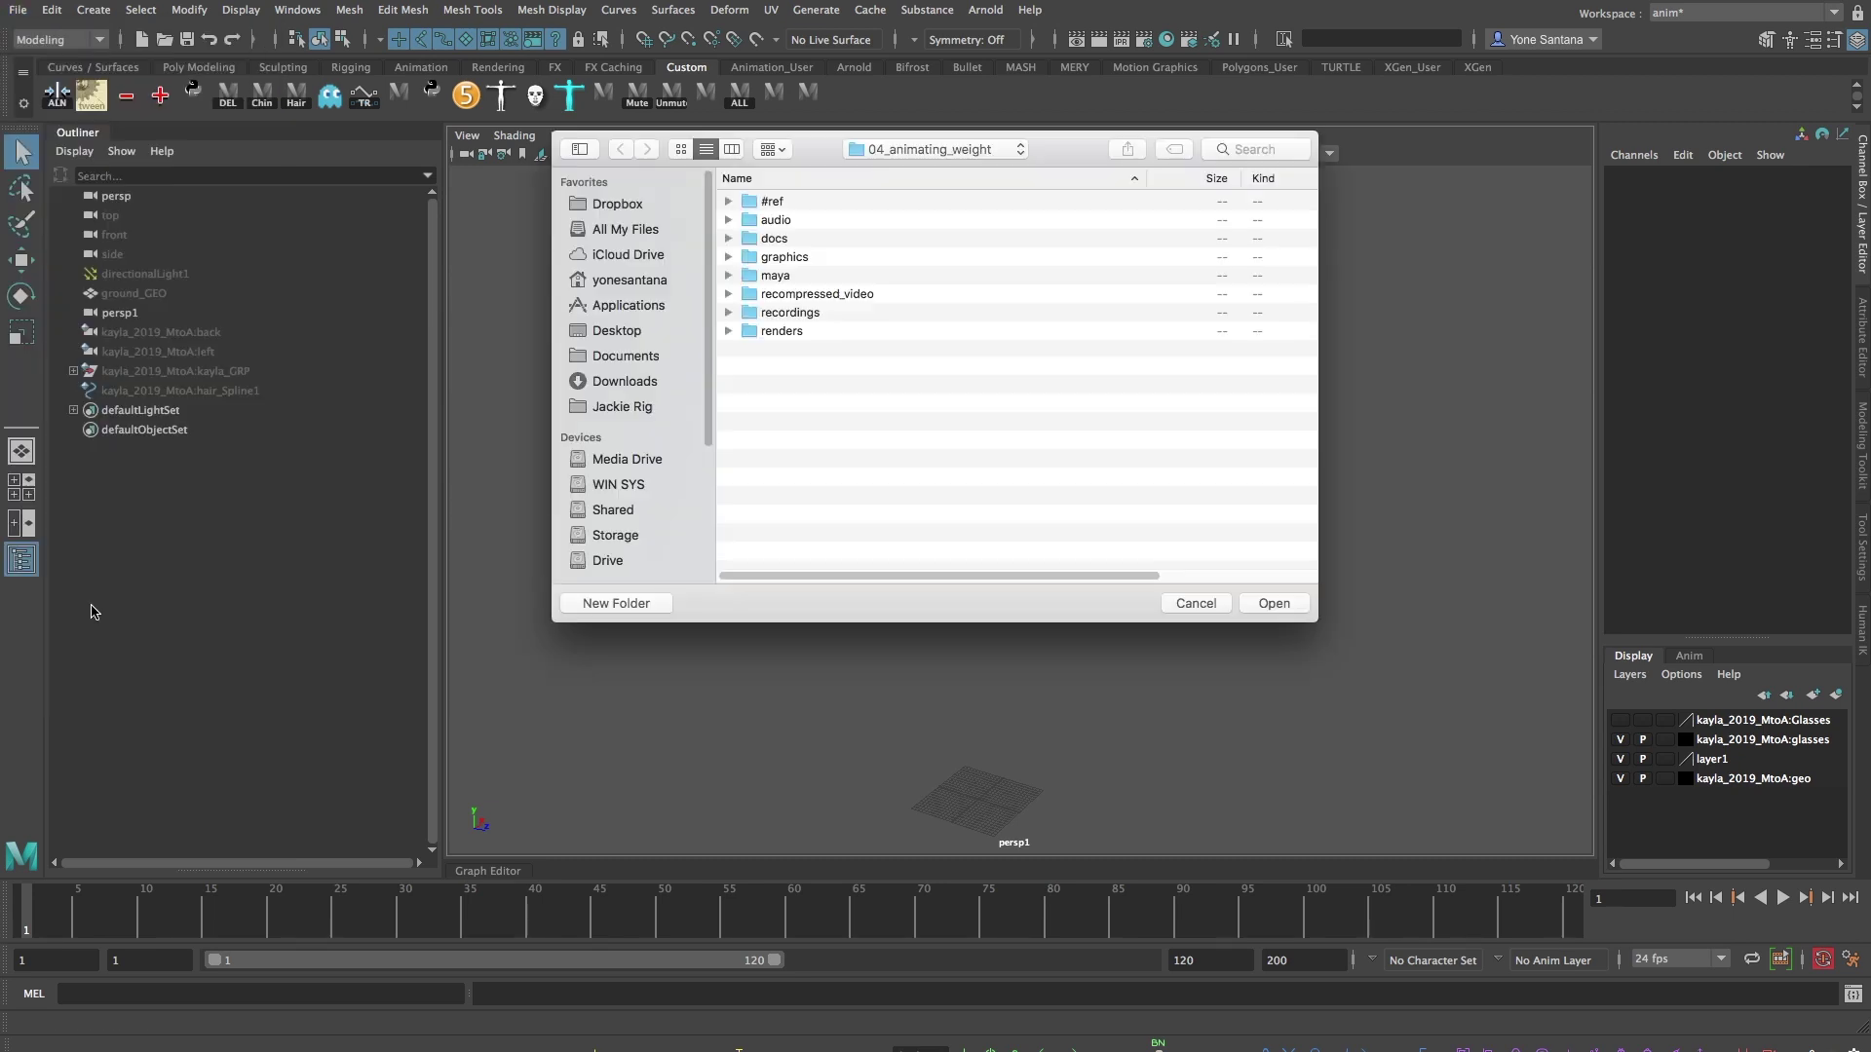
pyautogui.click(953, 149)
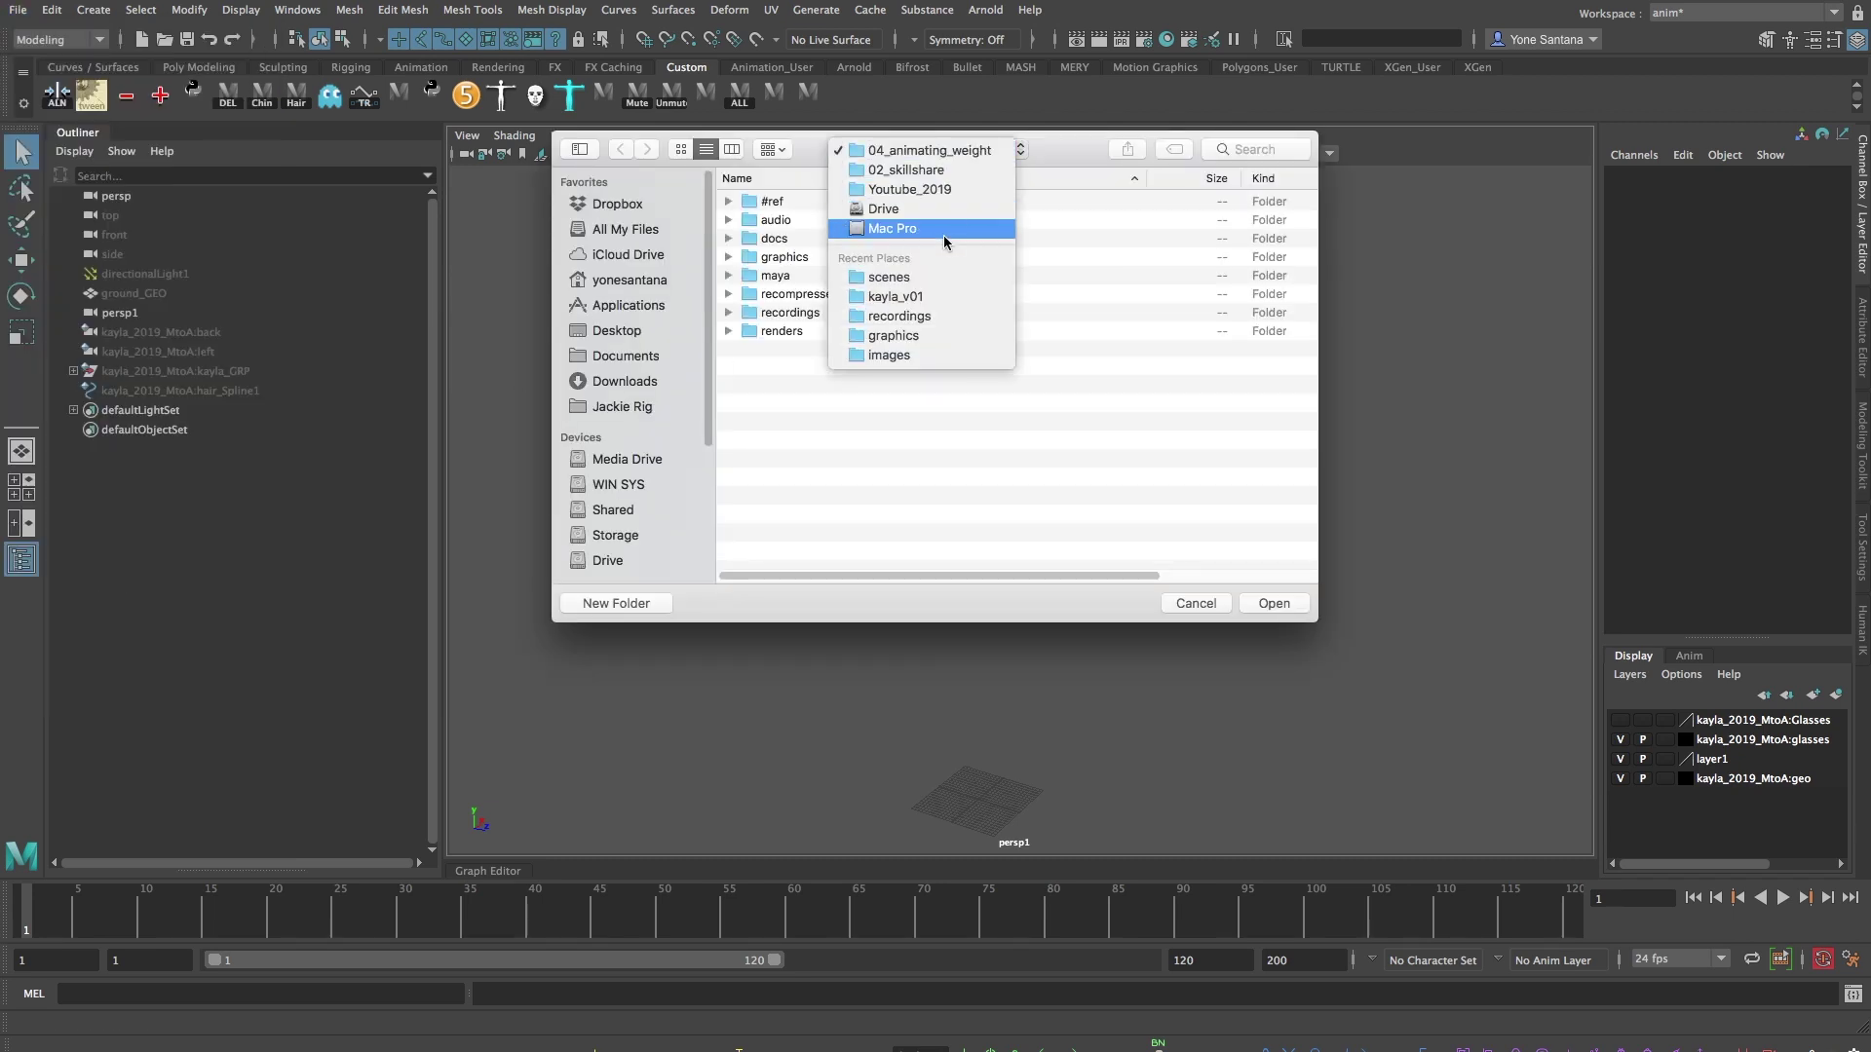
pyautogui.click(882, 297)
pyautogui.click(1273, 603)
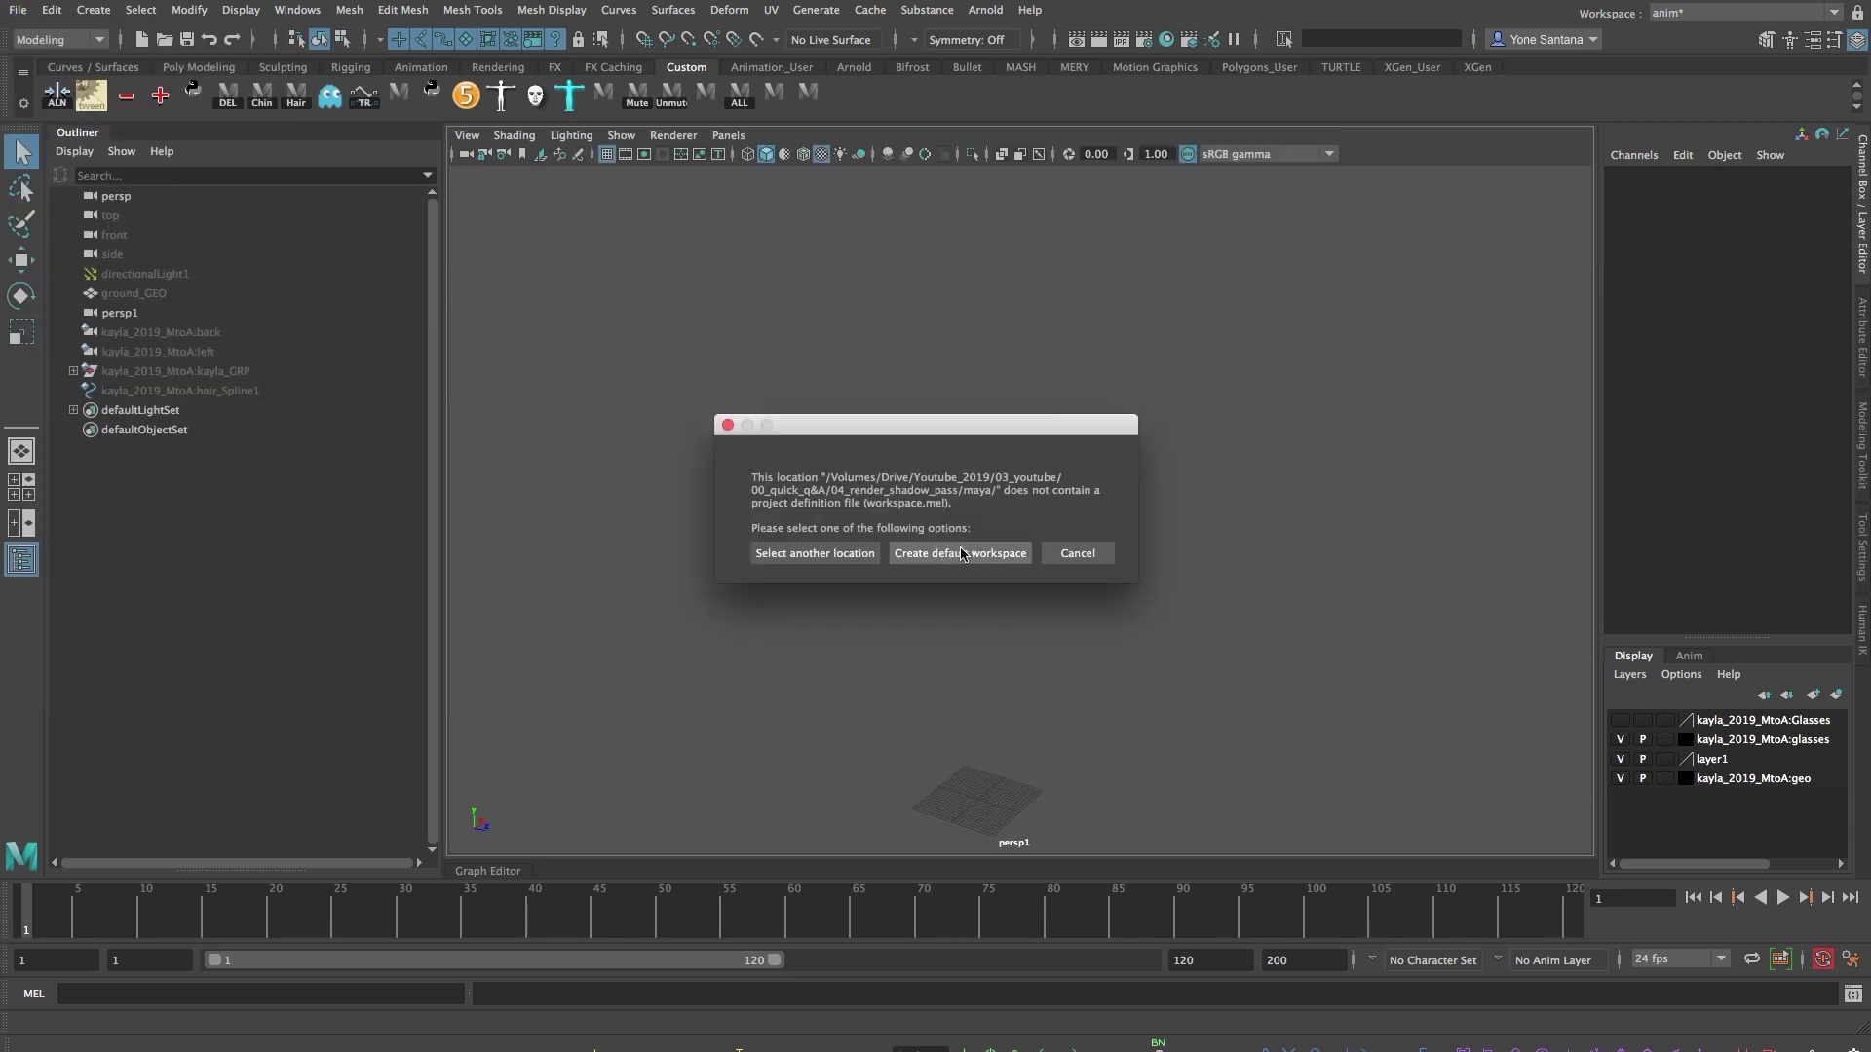
pyautogui.click(960, 554)
# Unhide all hidden objects with Shift+H so Kayla appears, then deselect.
pyautogui.click(226, 371)
pyautogui.hotkey('shift', 'h')
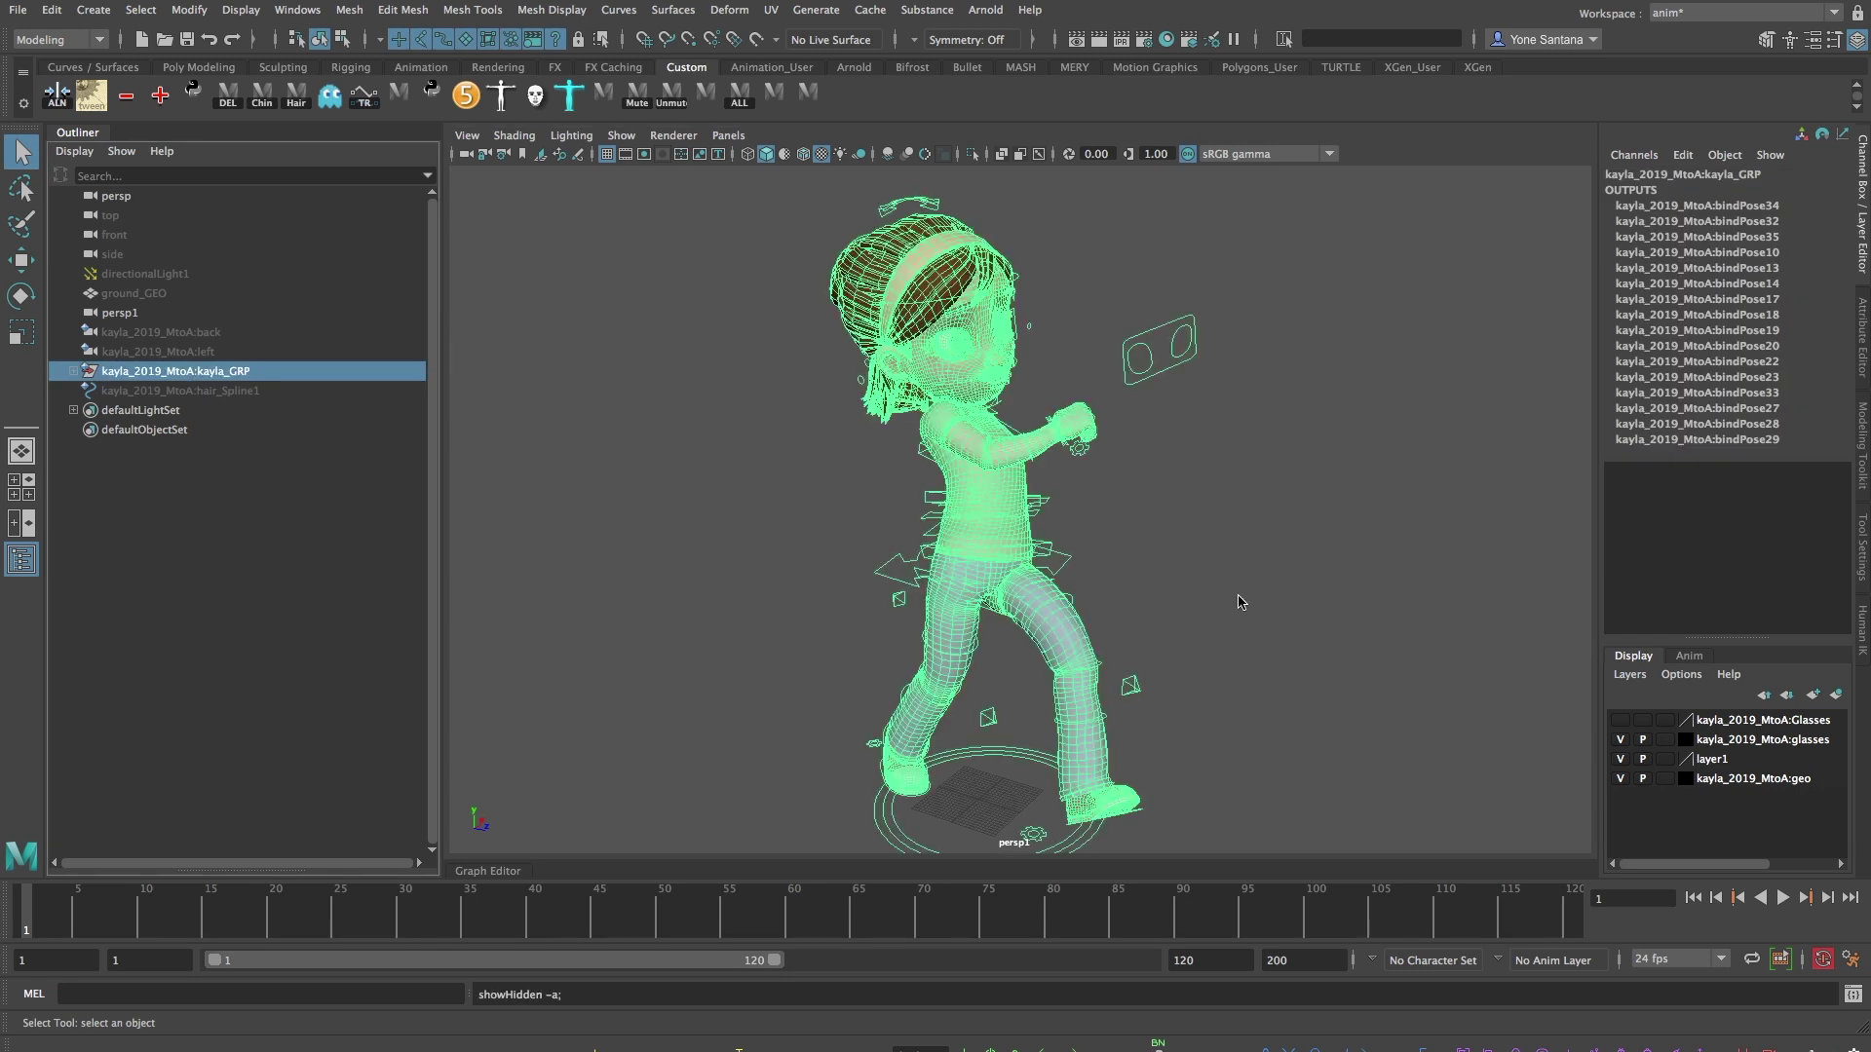
pyautogui.click(1240, 601)
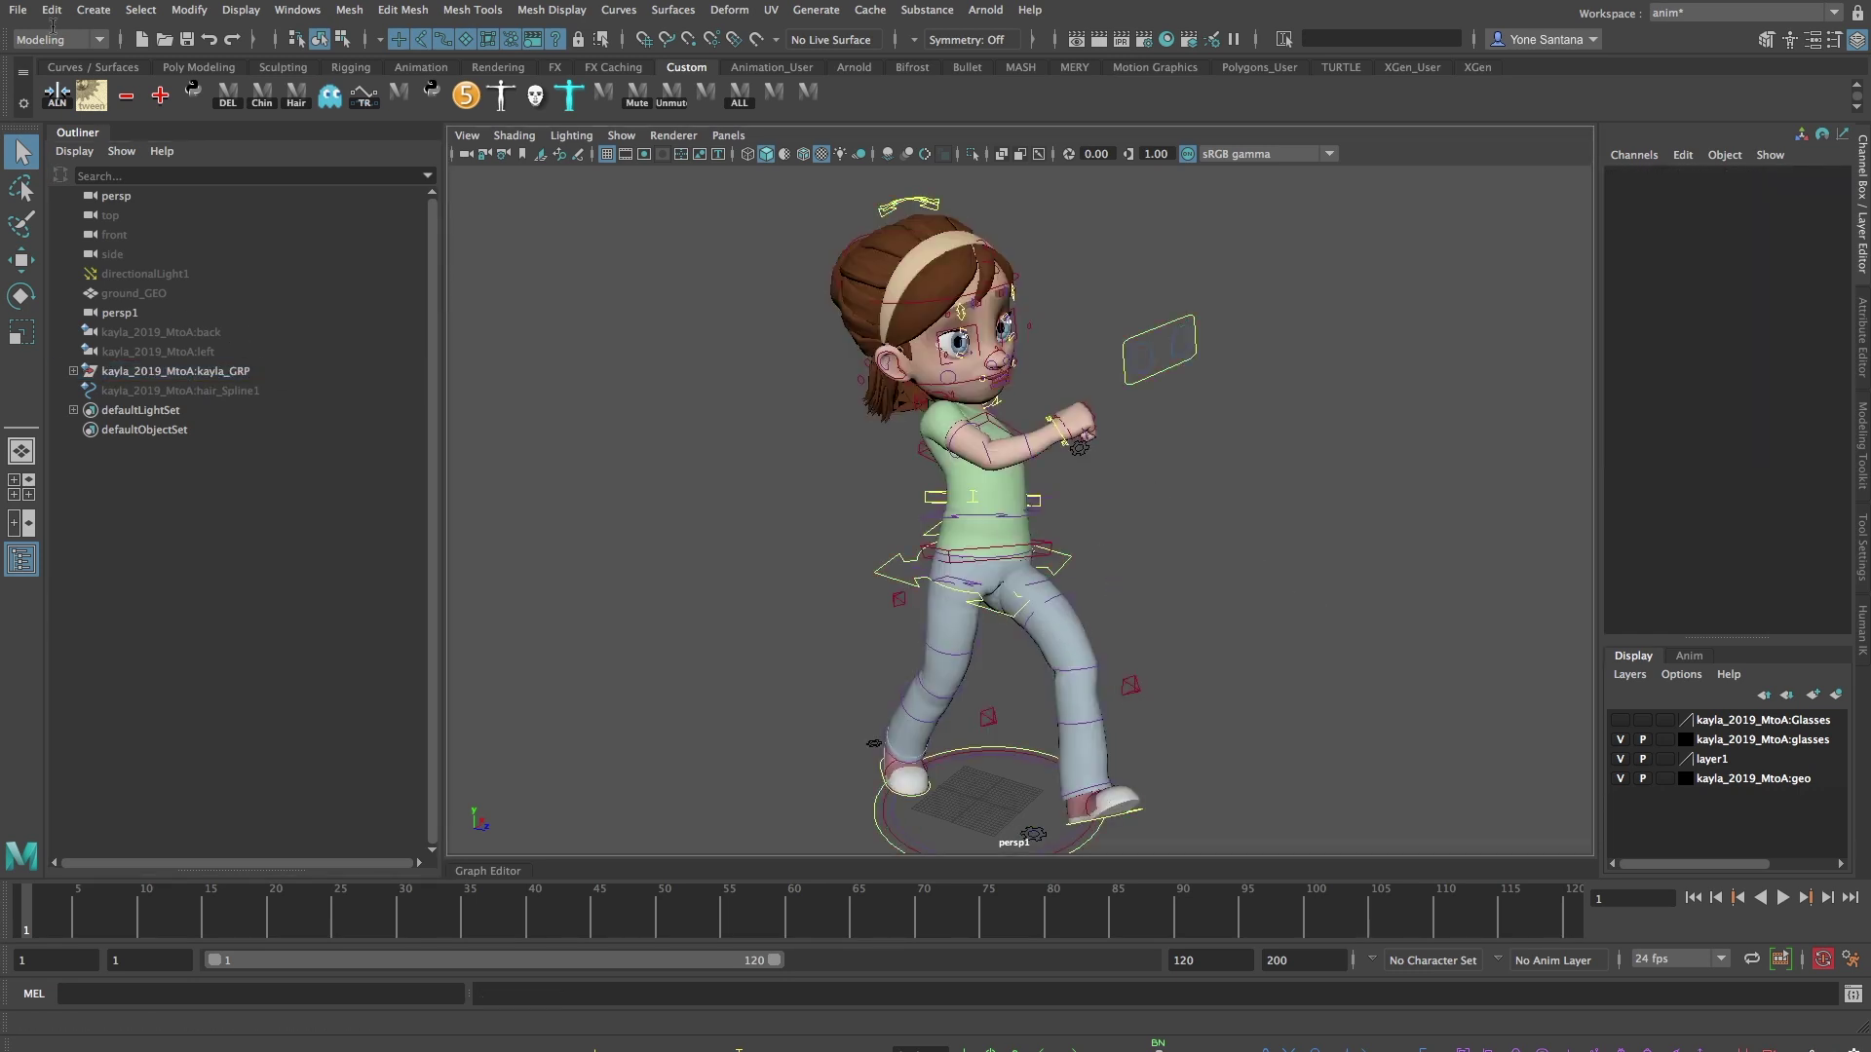
# Add an Arnold sky dome light with tears_of_steel_bridge_4k.hdr mapped as a file texture to its Color.
pyautogui.click(985, 9)
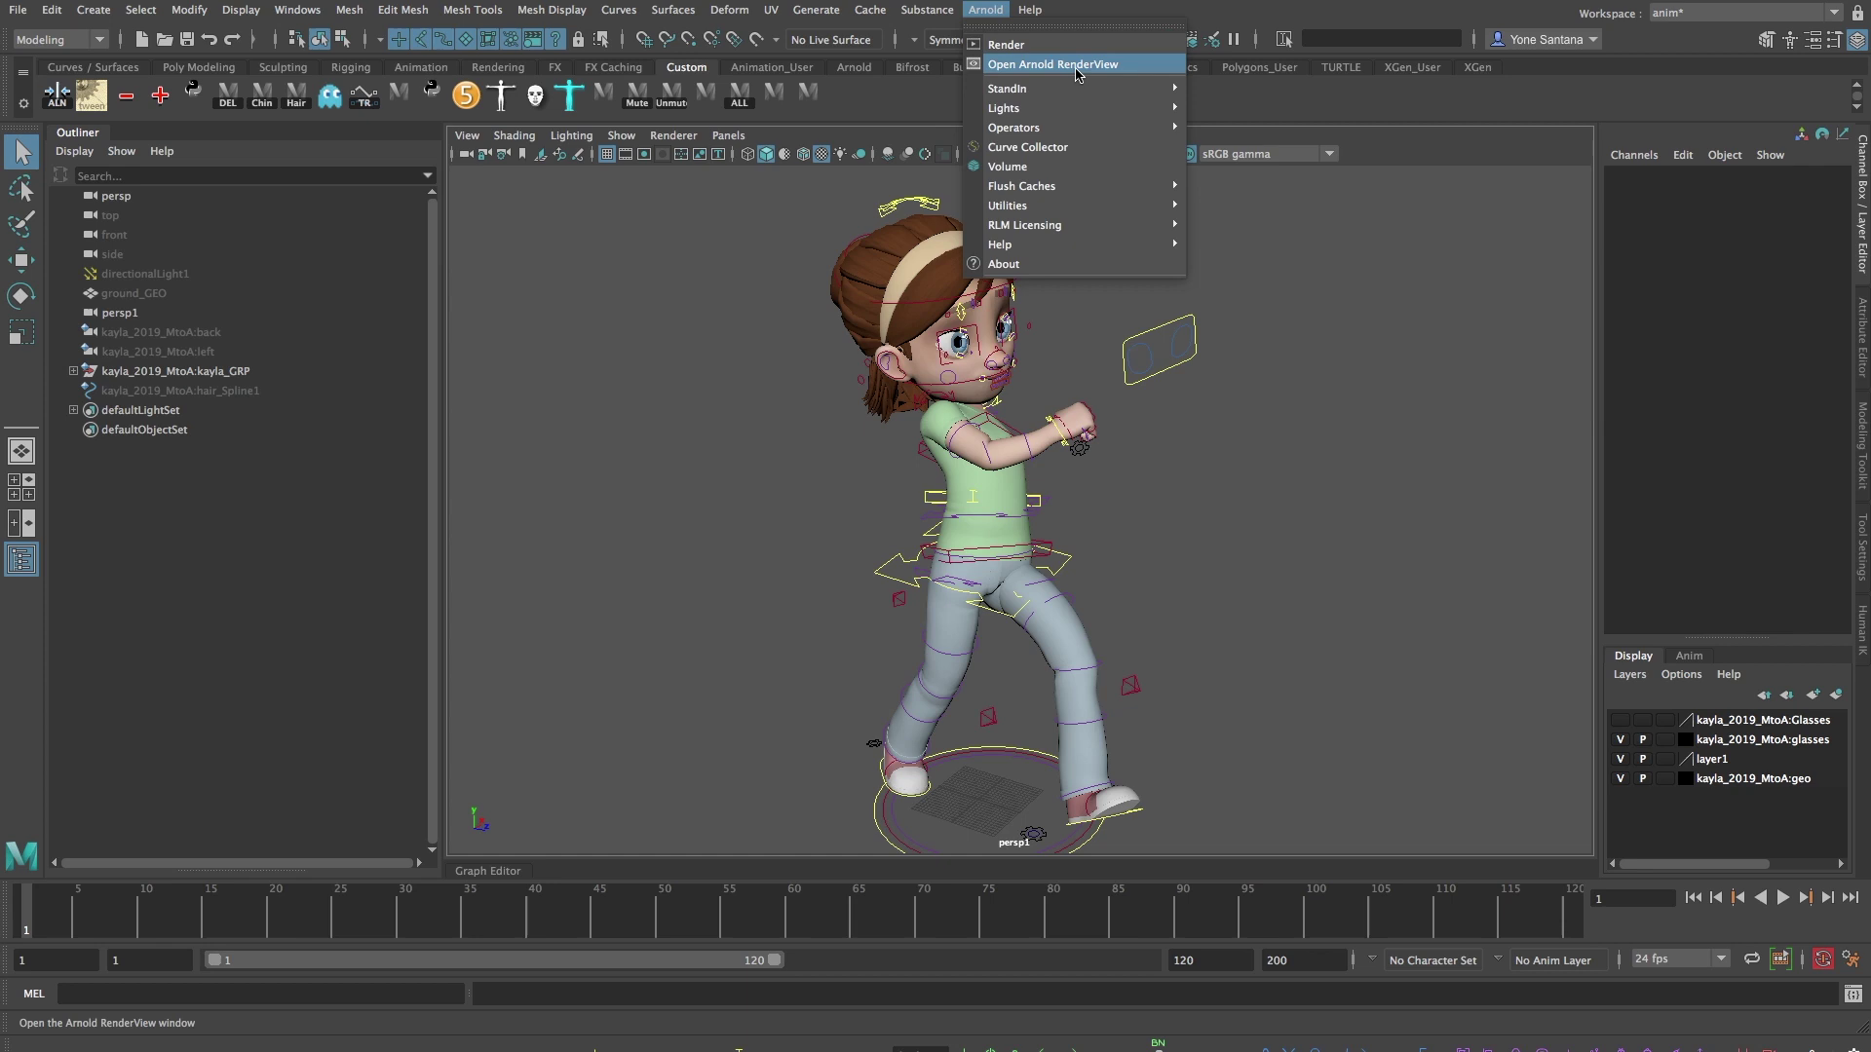
pyautogui.moveTo(1071, 107)
pyautogui.click(1248, 145)
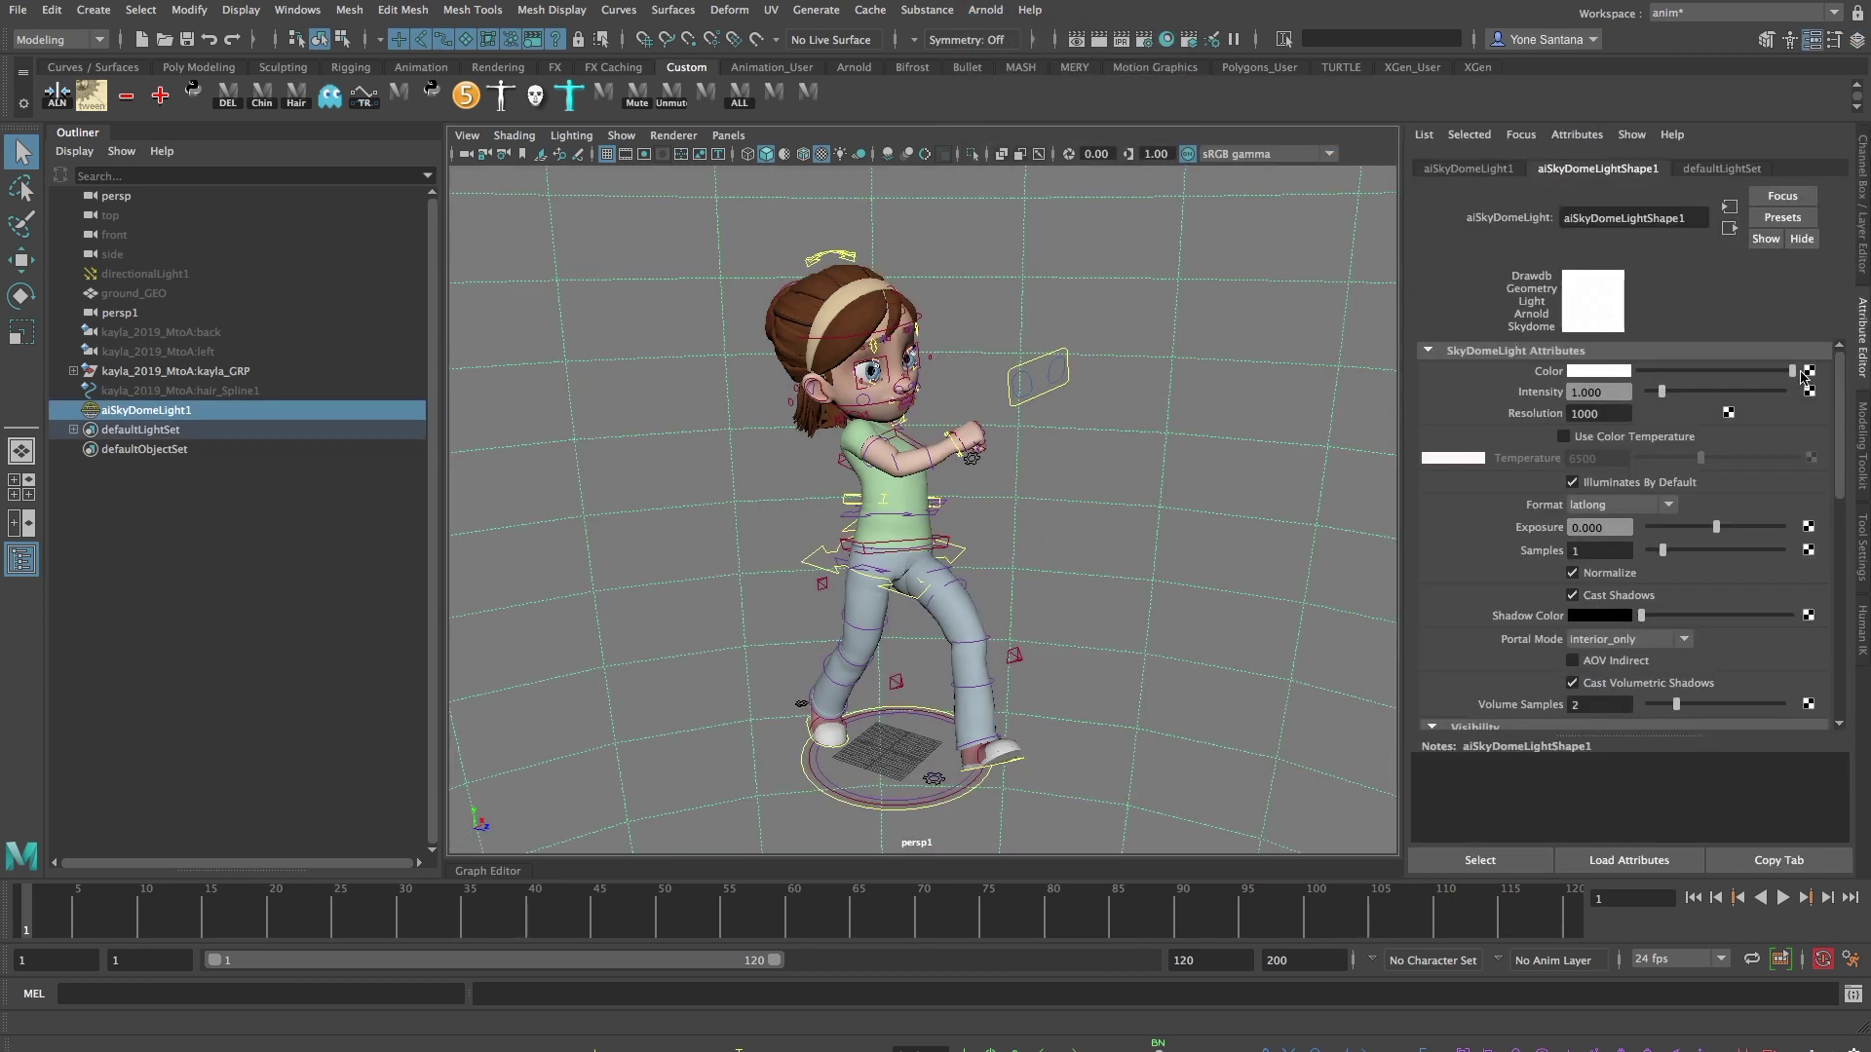
pyautogui.click(1809, 371)
pyautogui.click(810, 515)
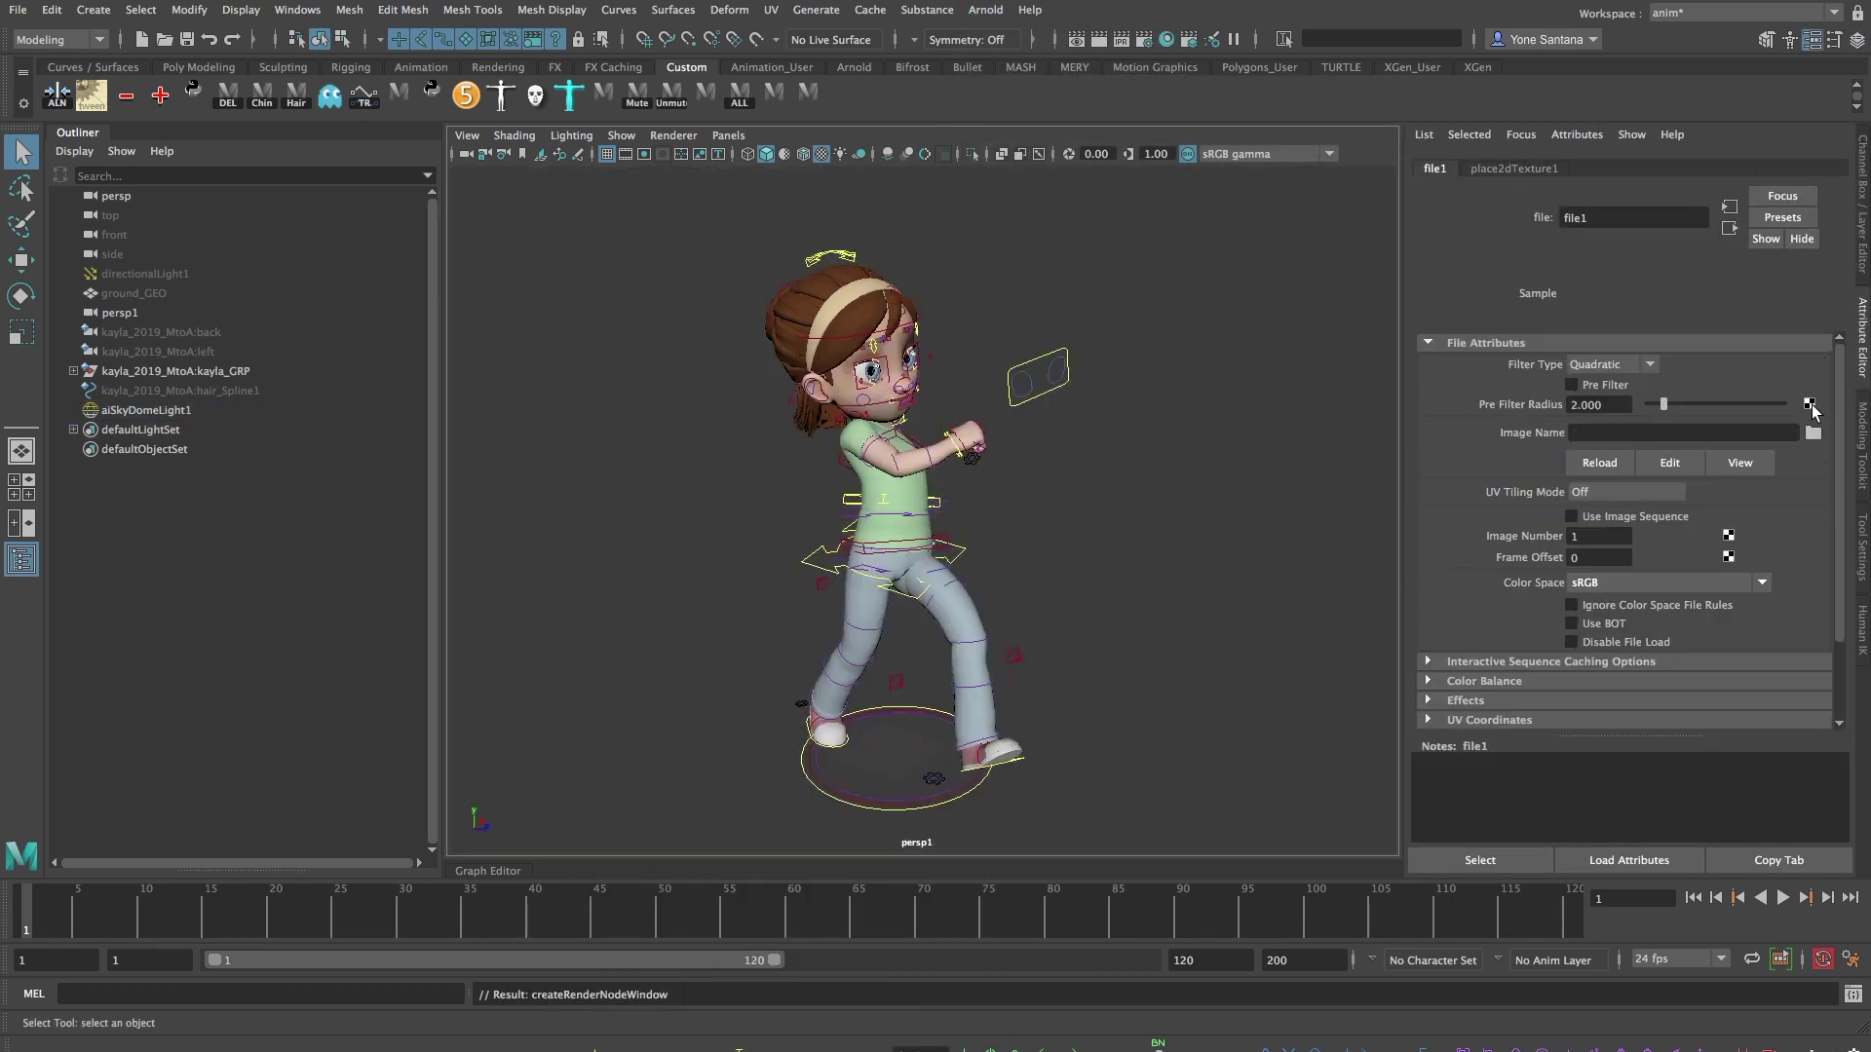
pyautogui.click(1813, 432)
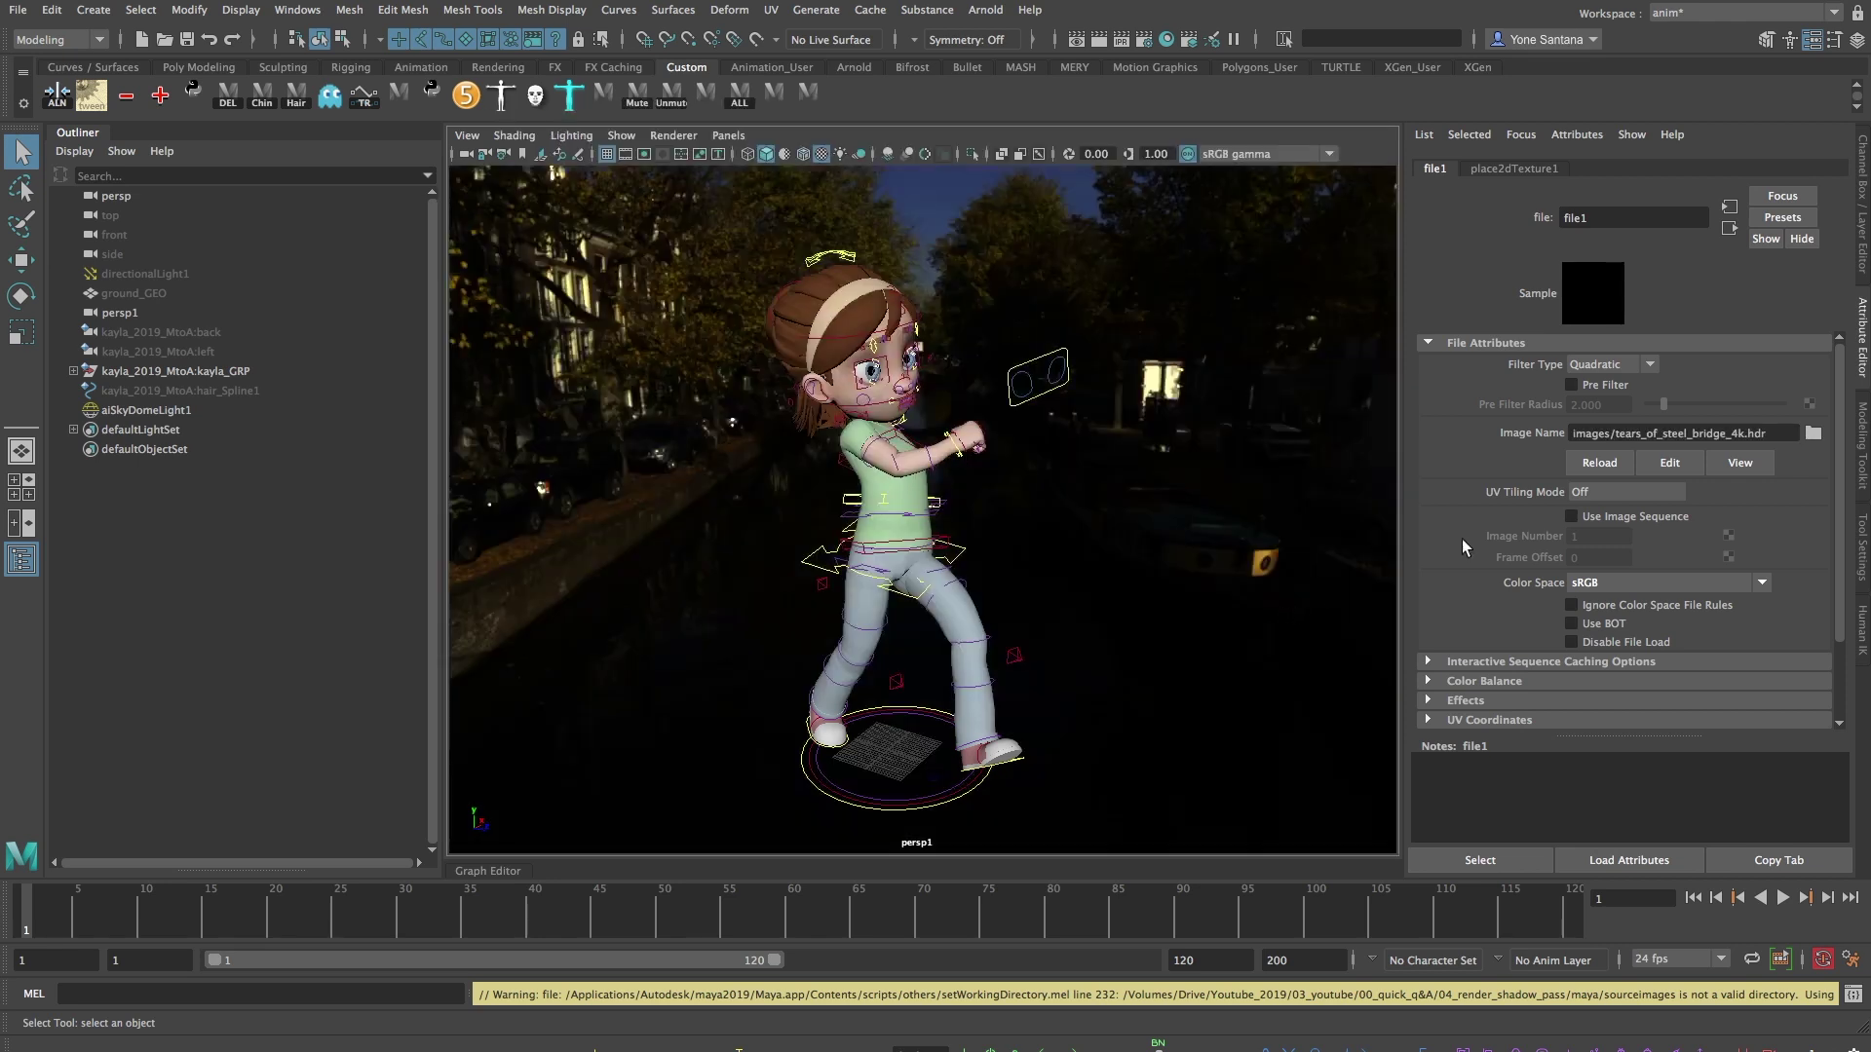
# Set the HDR's colour space to Raw and rotate the dome in Y so pavement lies under Kayla.
pyautogui.click(1762, 582)
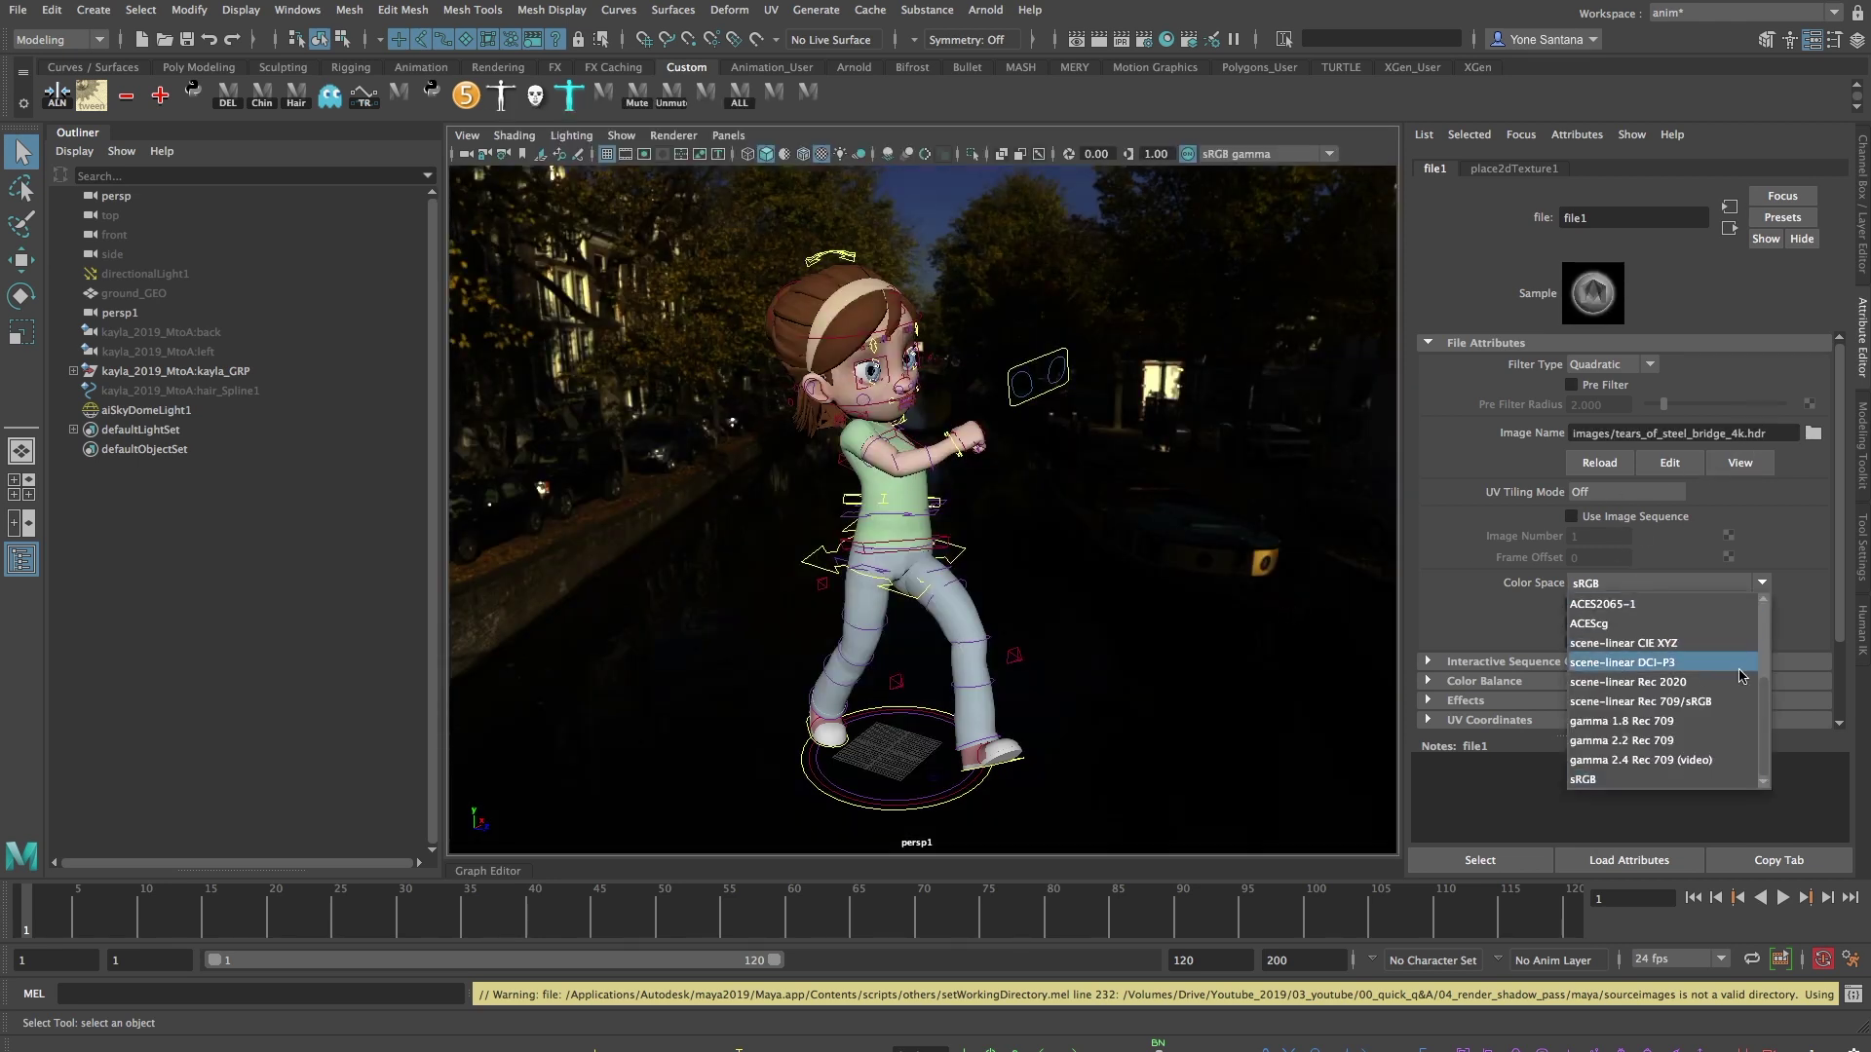
pyautogui.scroll(2, 1770, 653)
pyautogui.click(1591, 731)
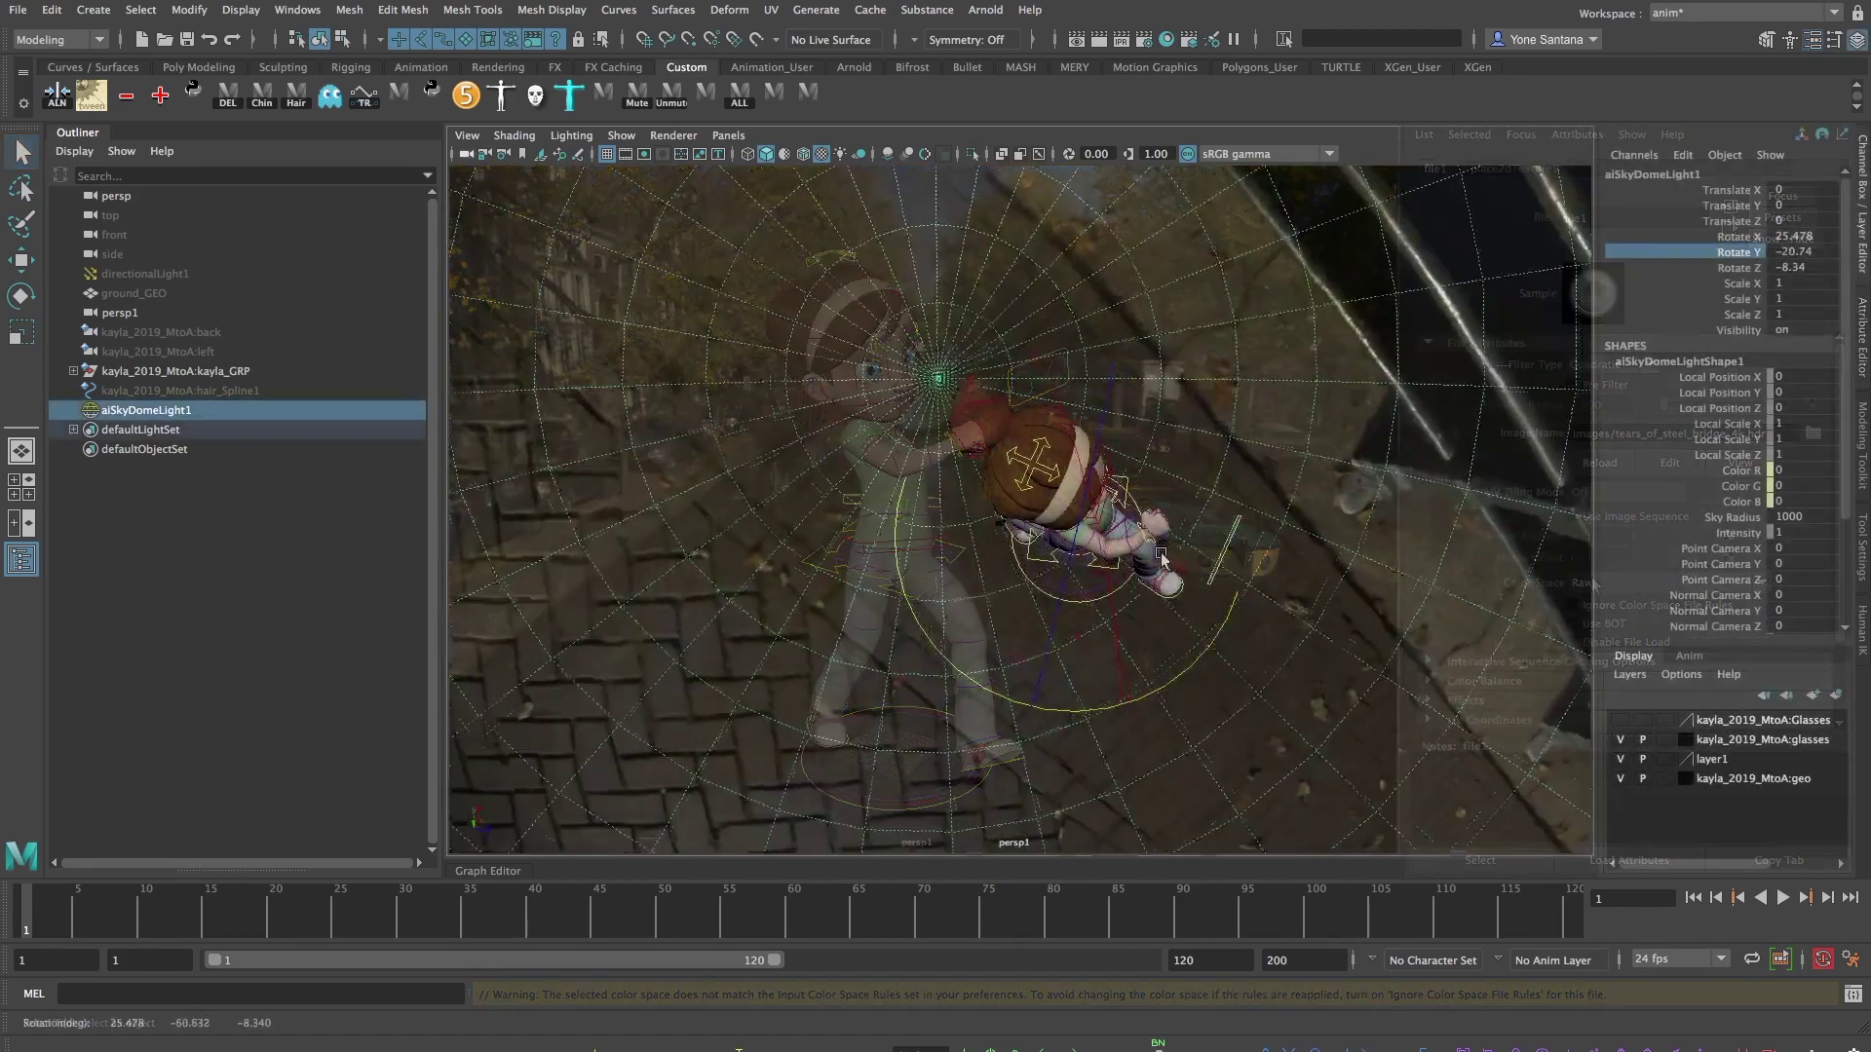
pyautogui.moveTo(1162, 560); pyautogui.dragTo(1118, 555, button='middle')
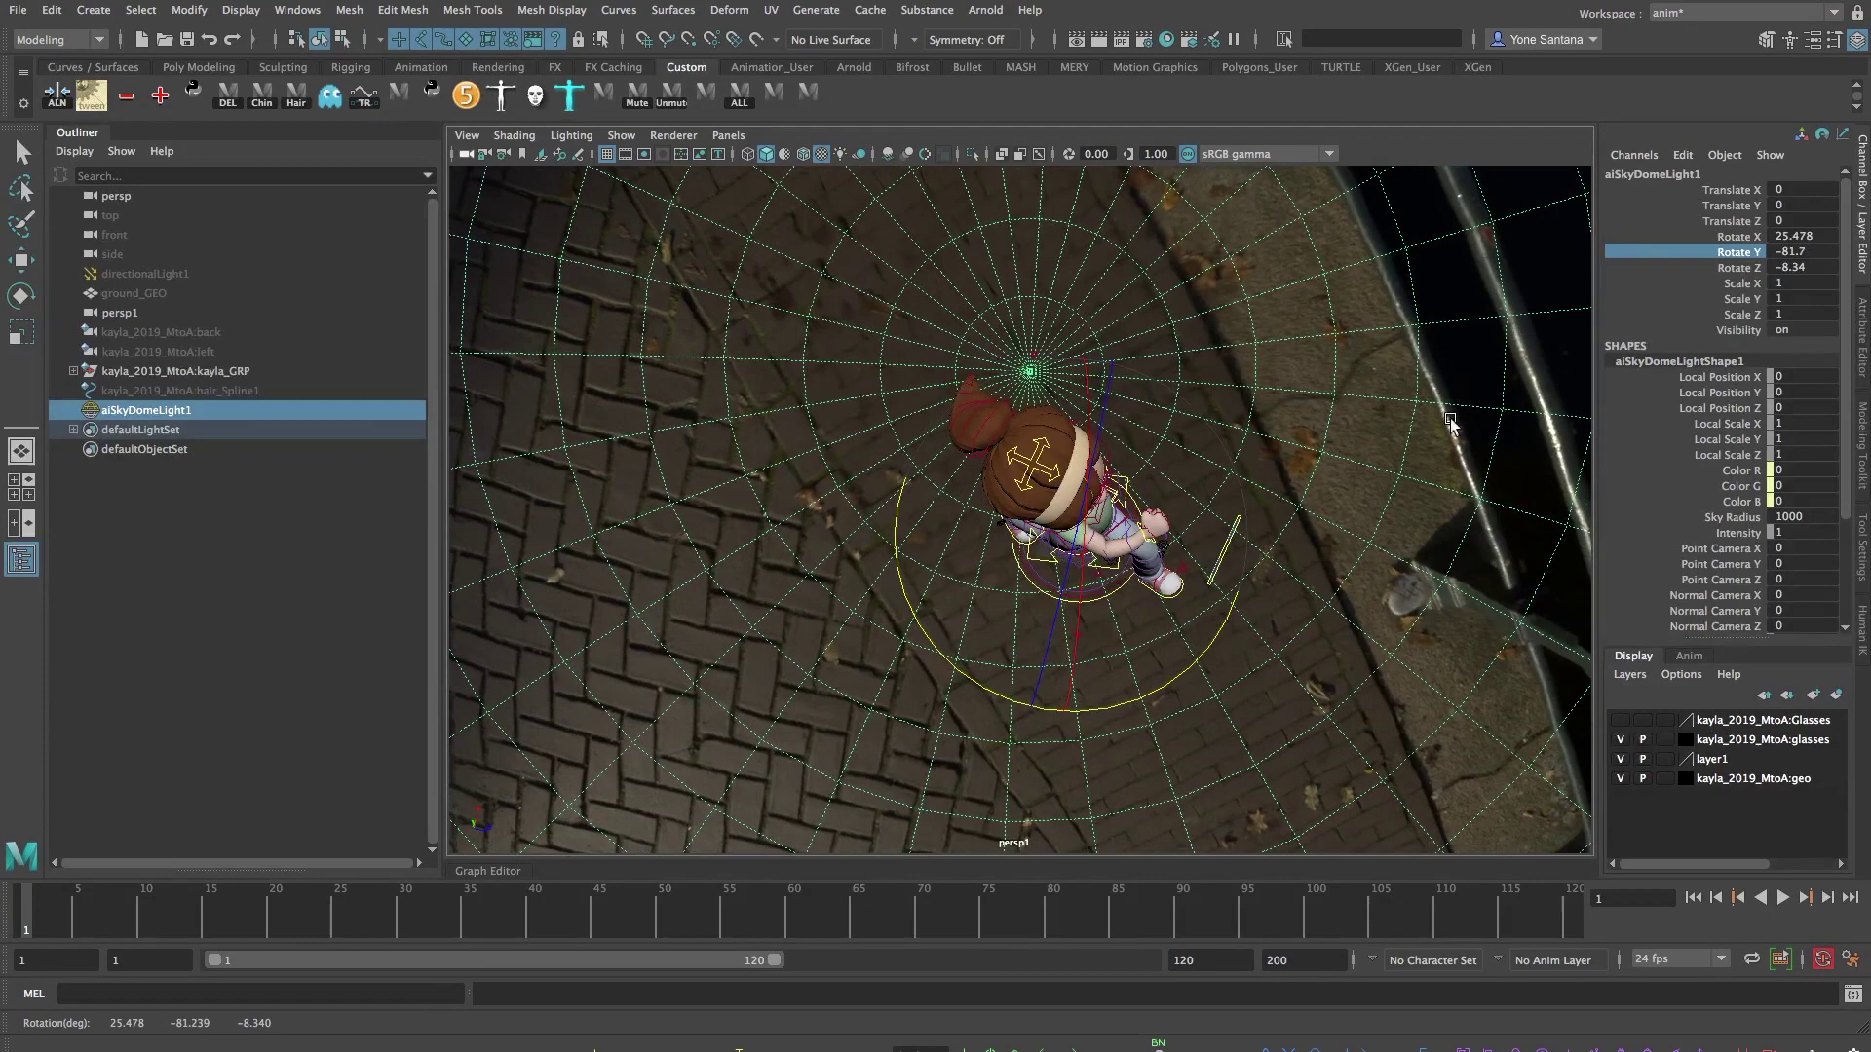
# Run an Arnold test render, unhide directionalLight1, and render again.
pyautogui.click(1020, 195)
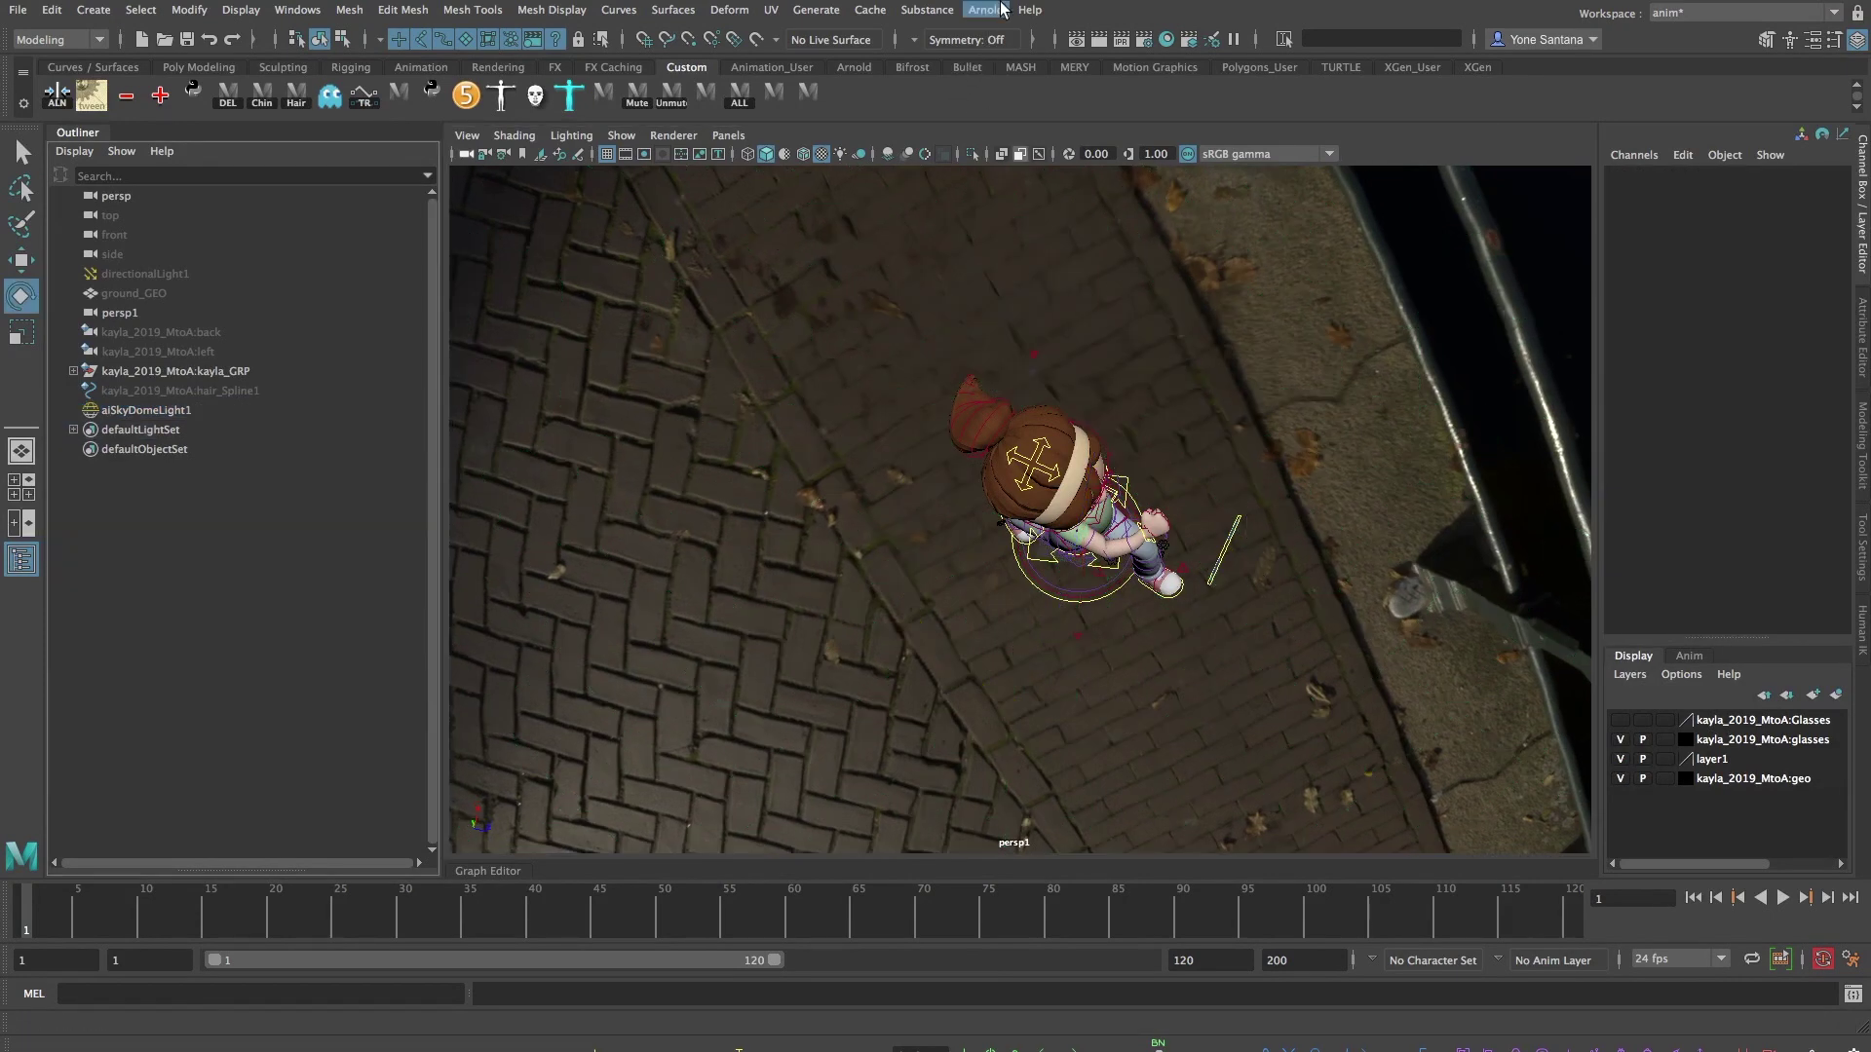
pyautogui.click(1067, 68)
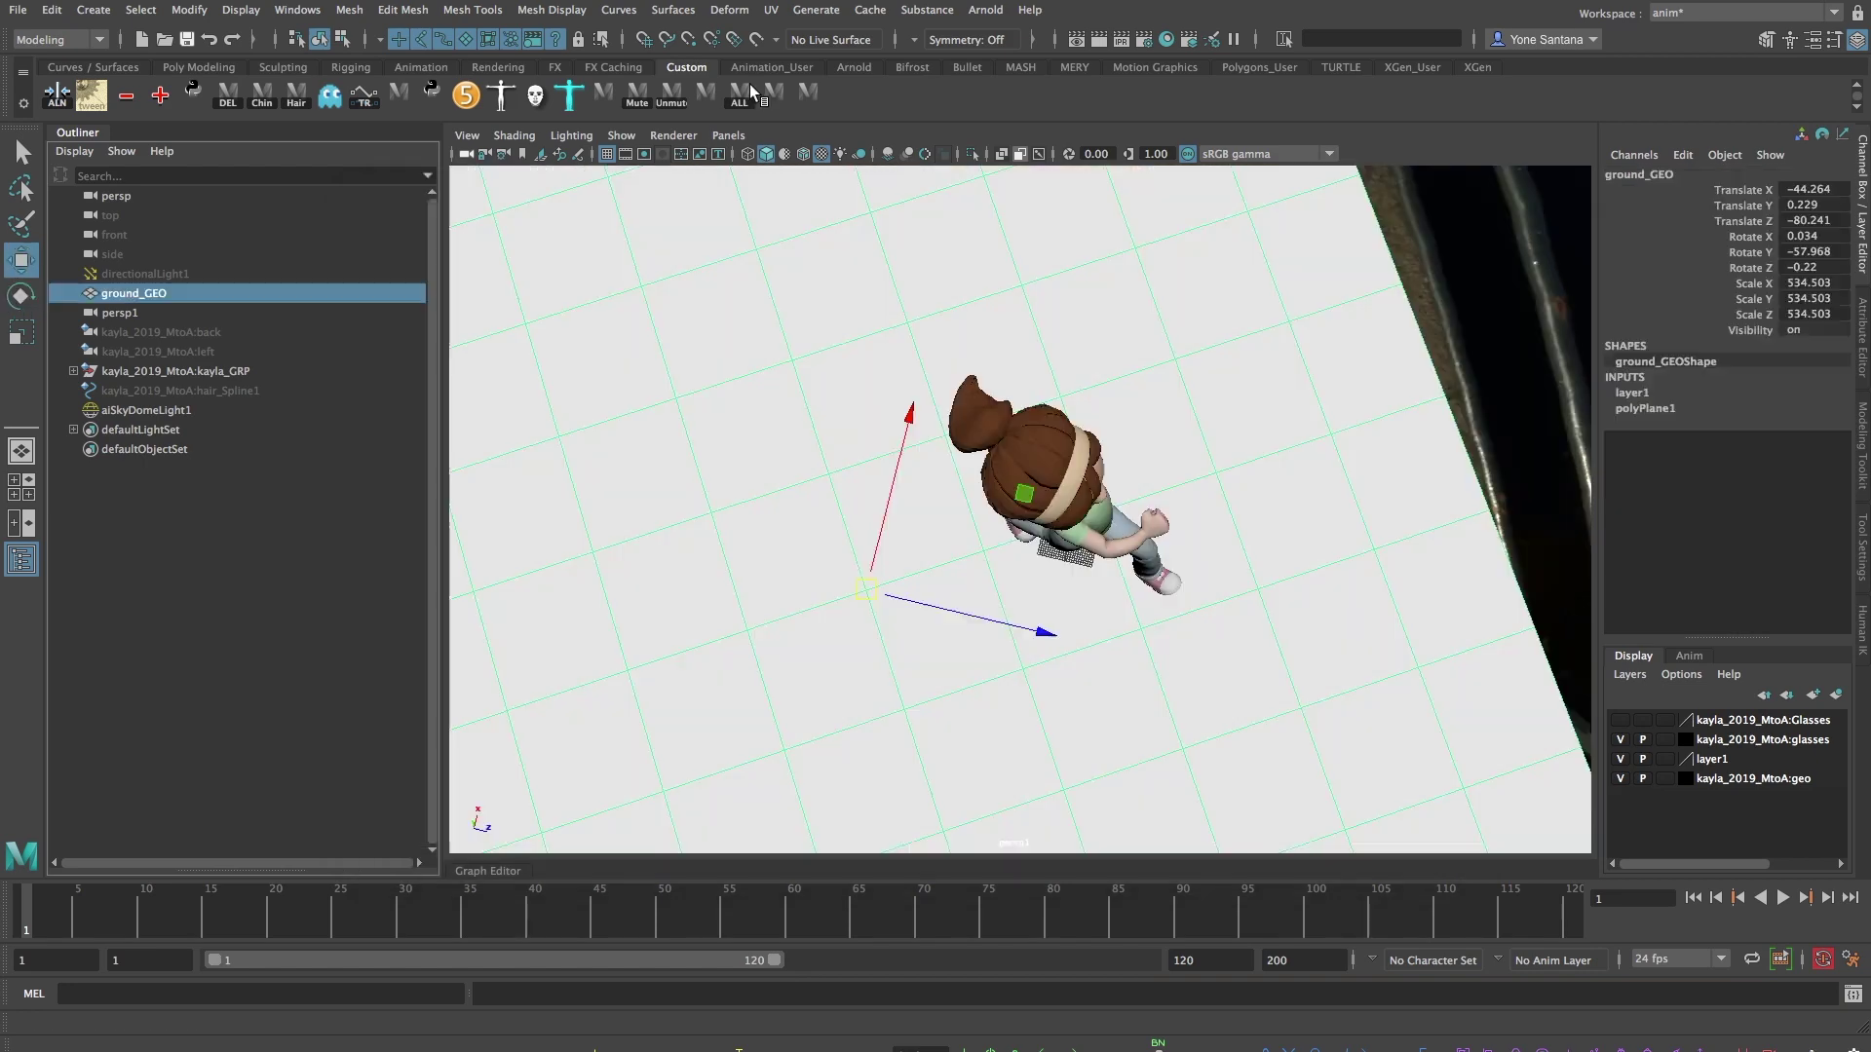
pyautogui.click(146, 275)
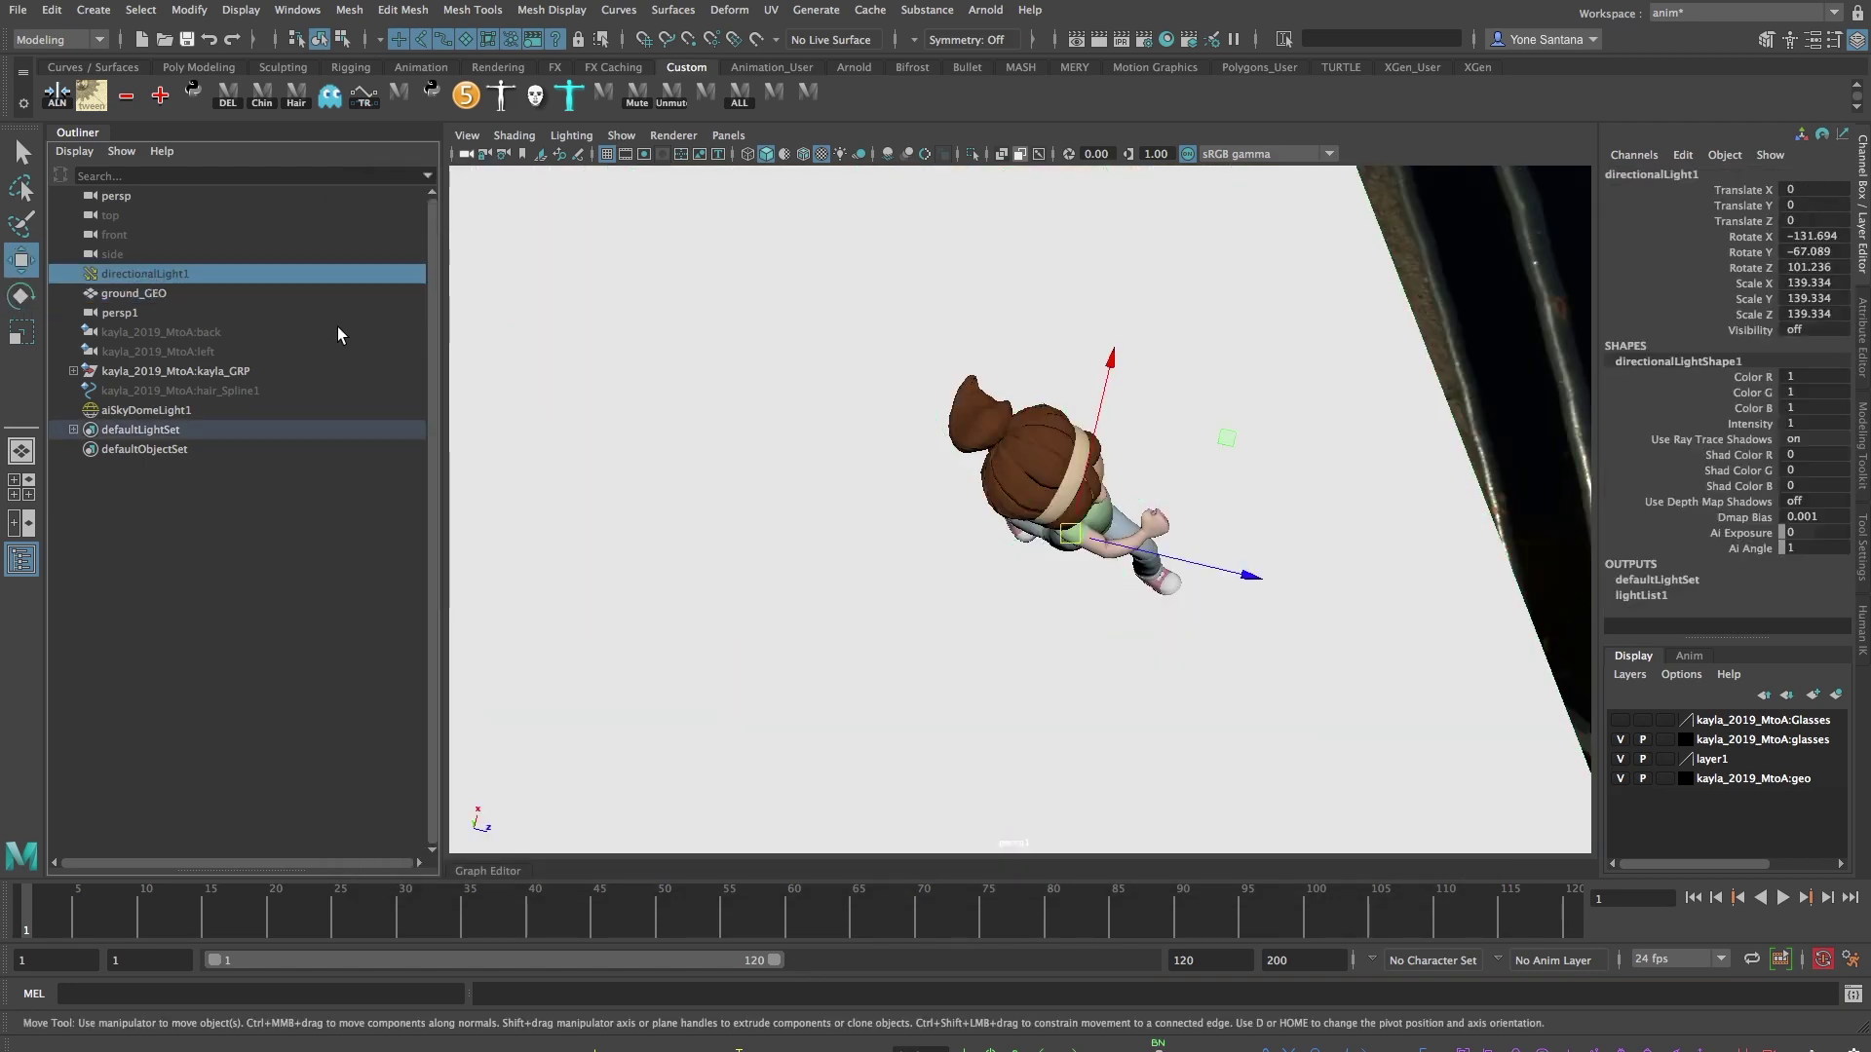
pyautogui.hotkey('shift', 'h')
pyautogui.click(982, 12)
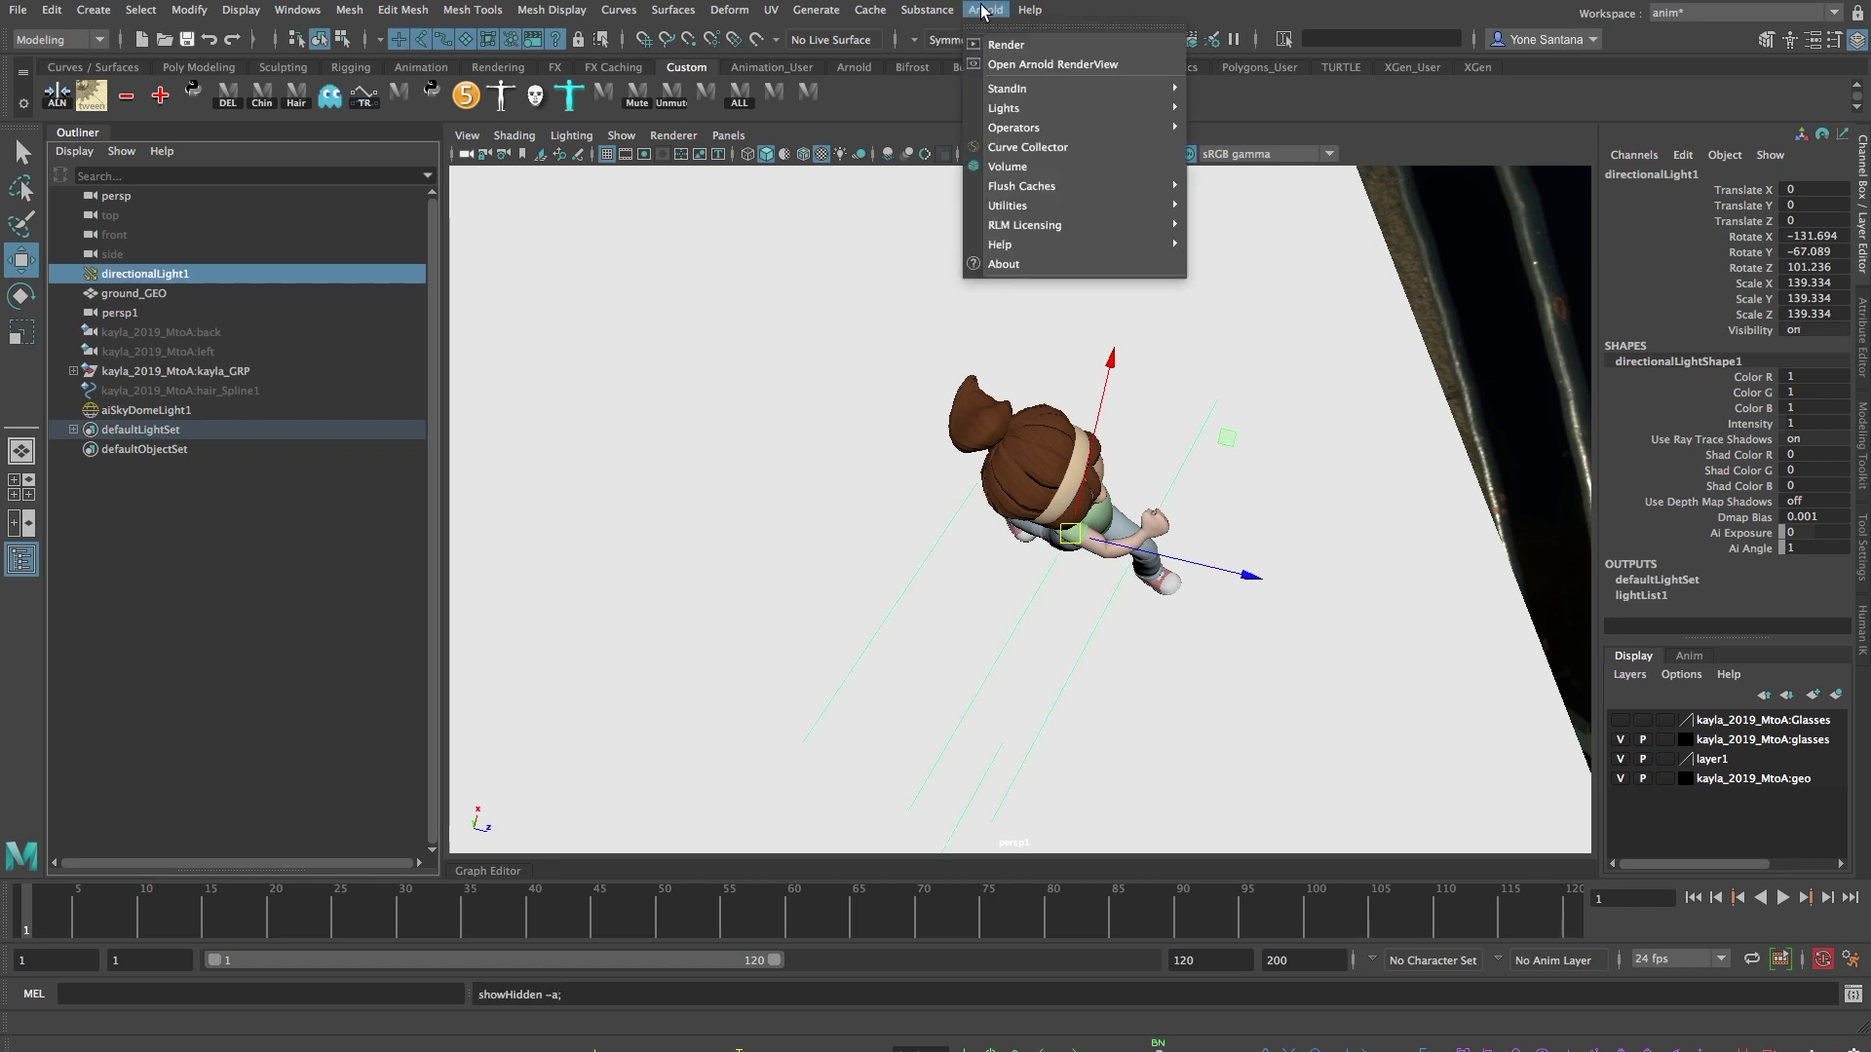
pyautogui.click(1030, 65)
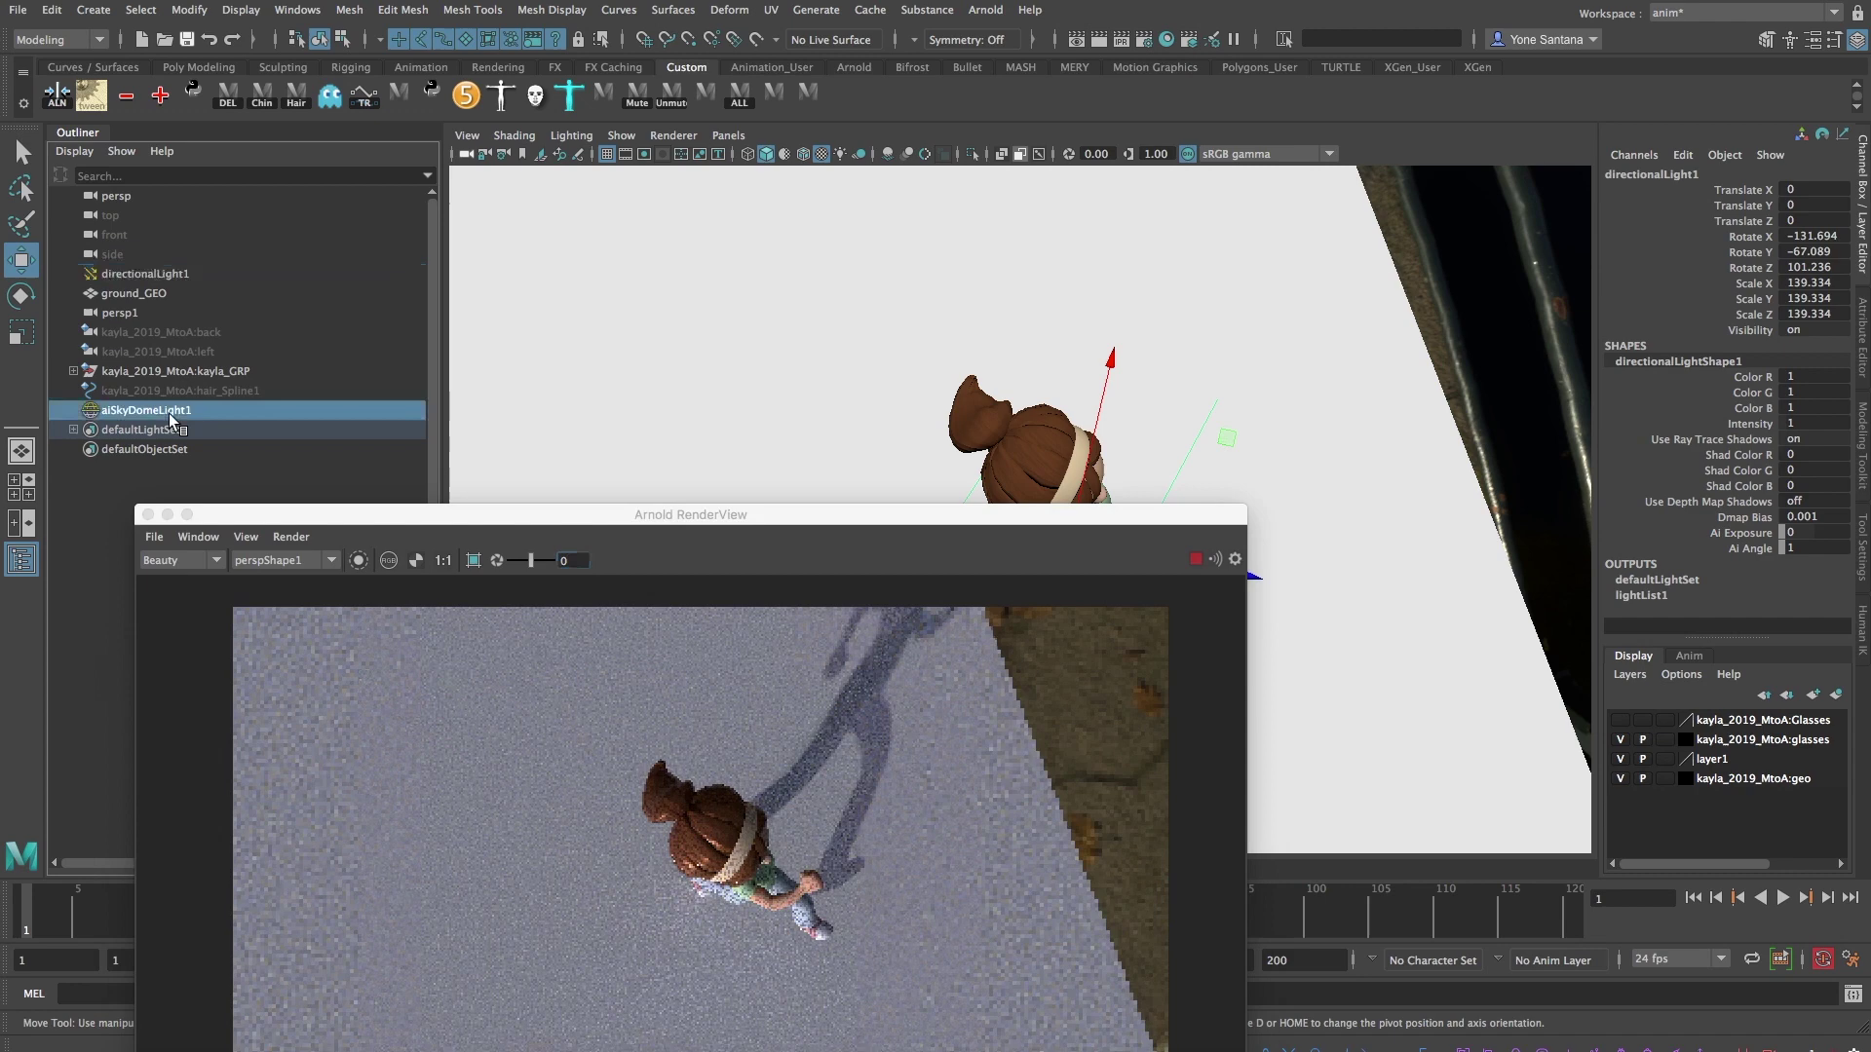
# Turn off Cast Shadows on the sky dome light, then stop the render and close RenderView.
pyautogui.click(1454, 342)
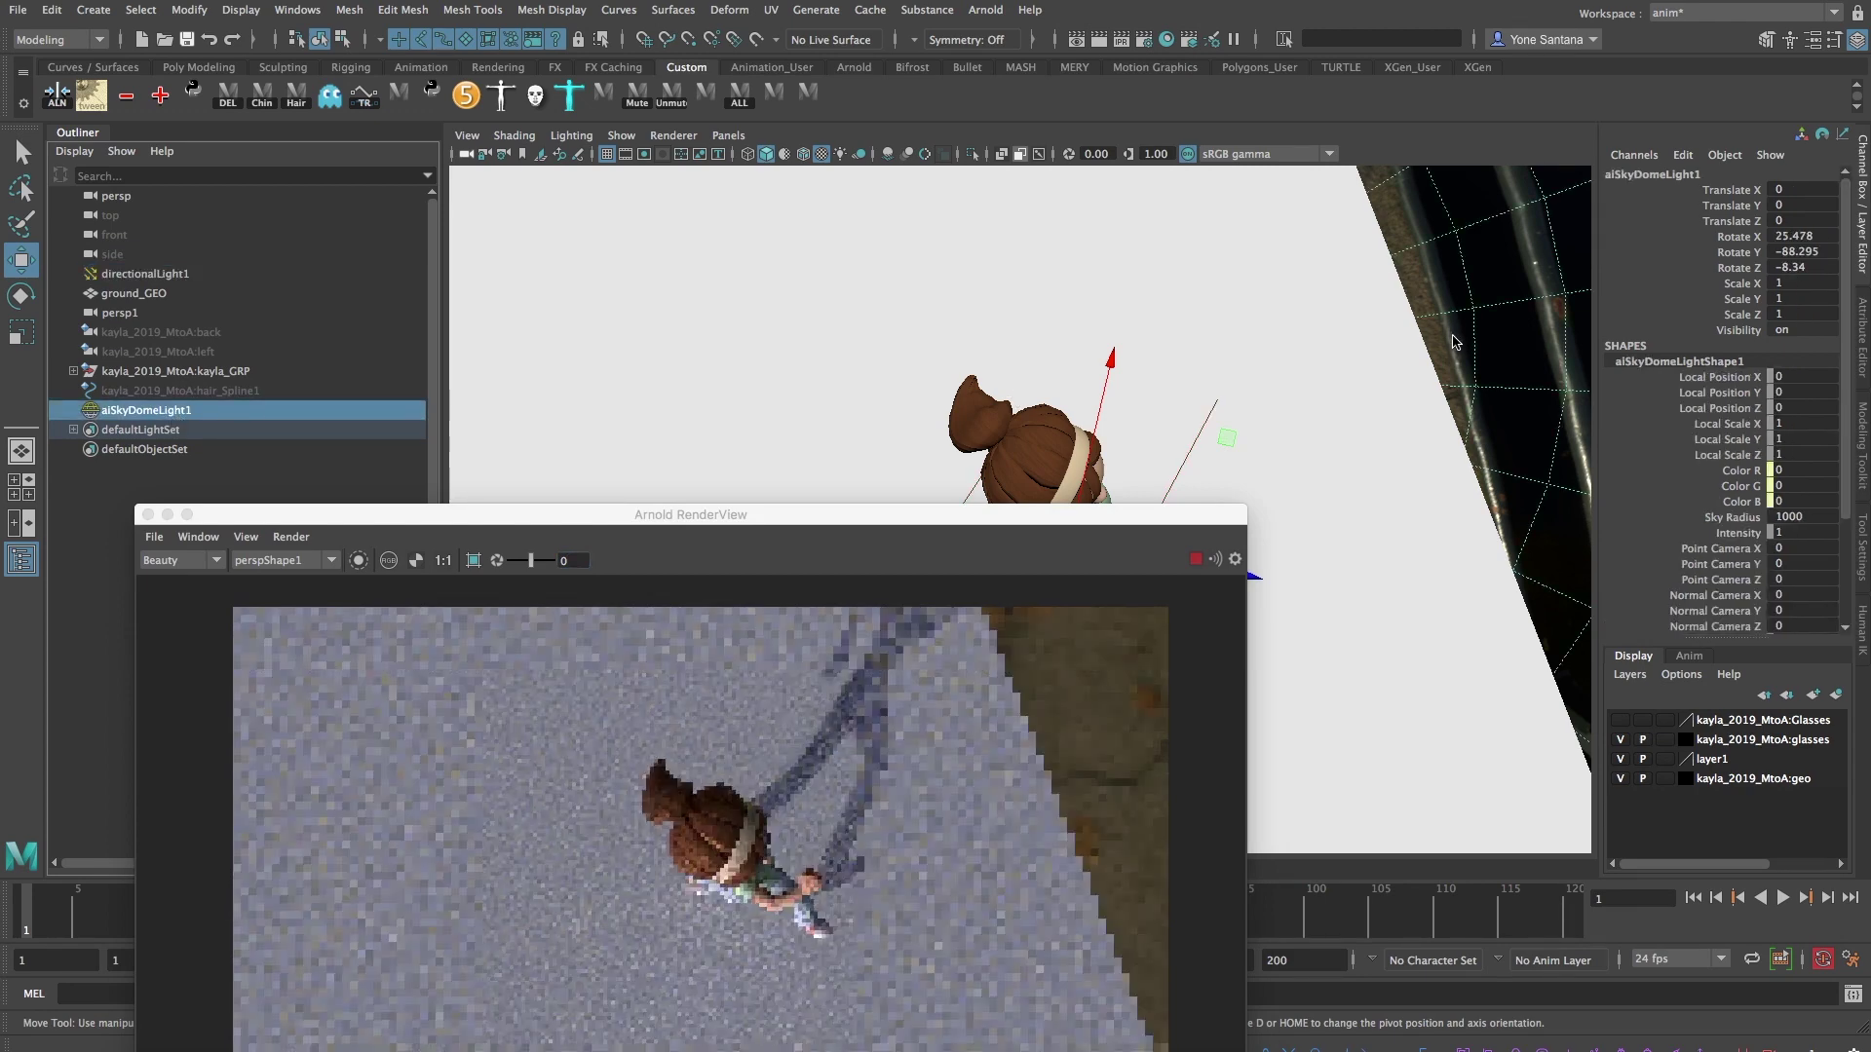
pyautogui.hotkey('ctrl', 'a')
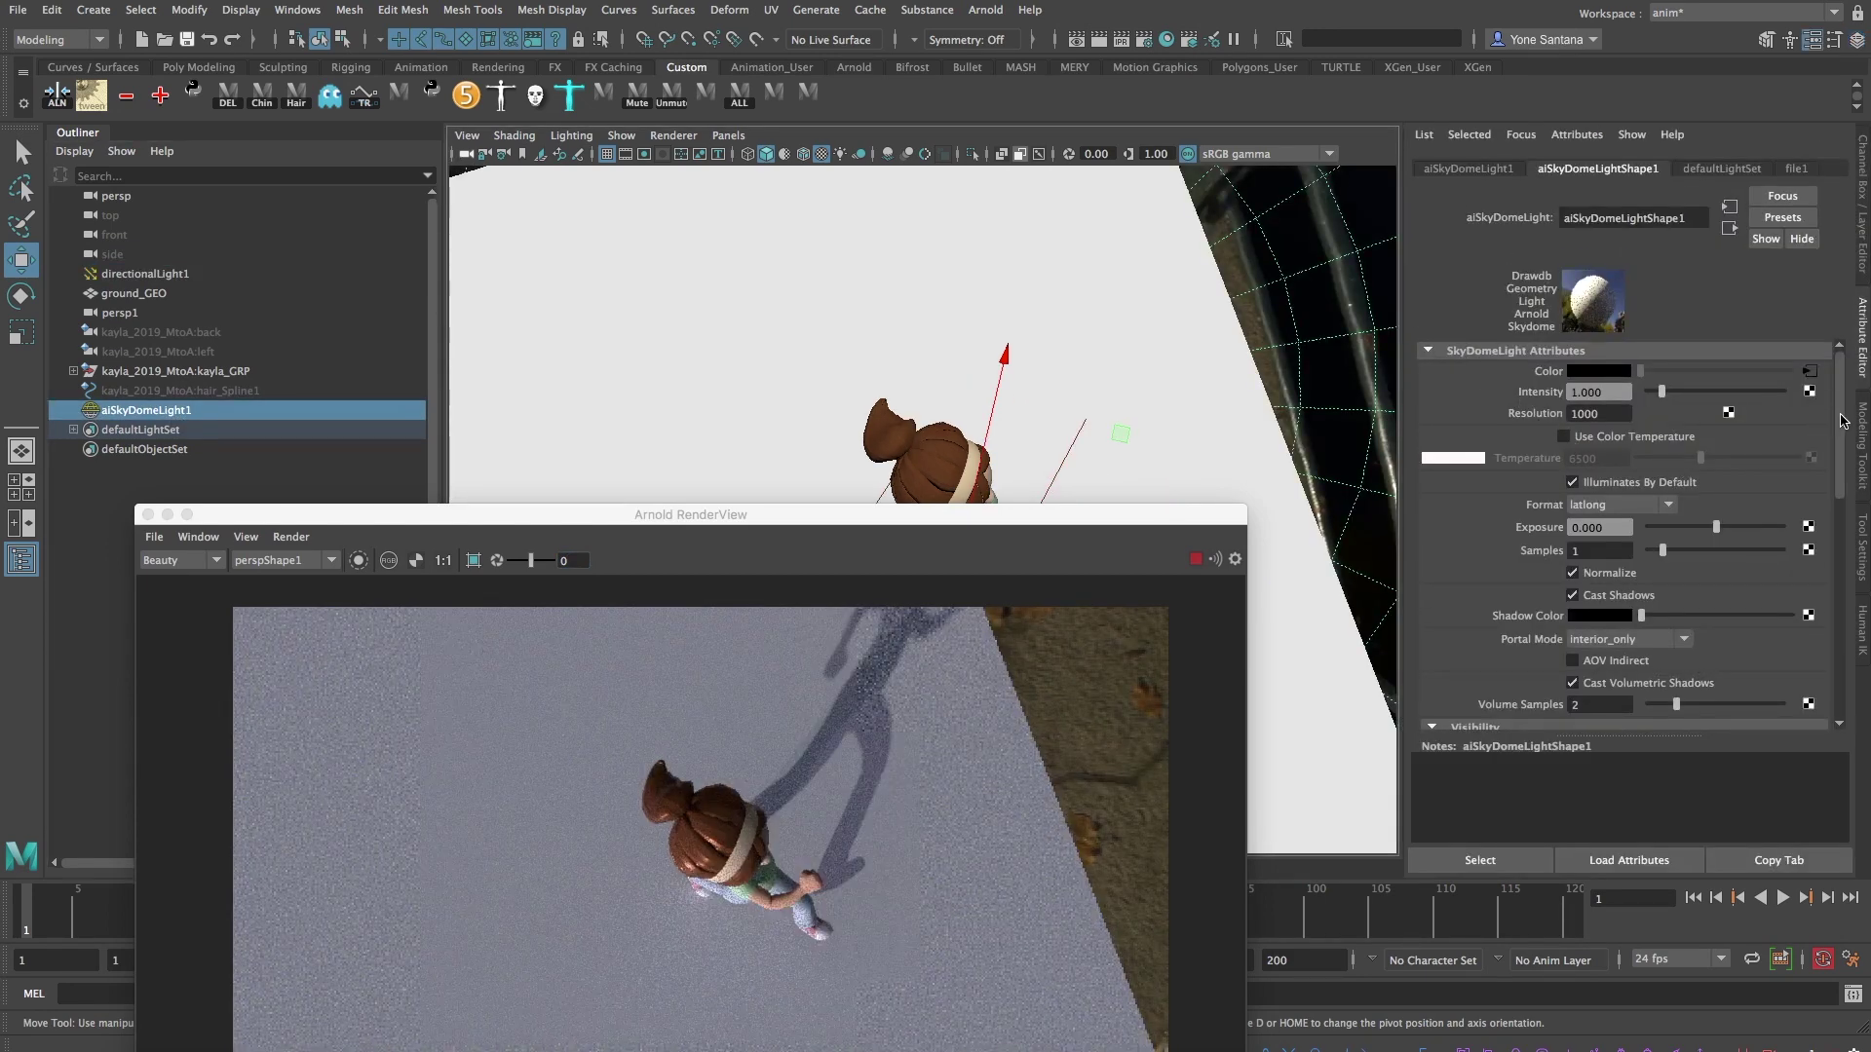
pyautogui.scroll(-2, 1656, 545)
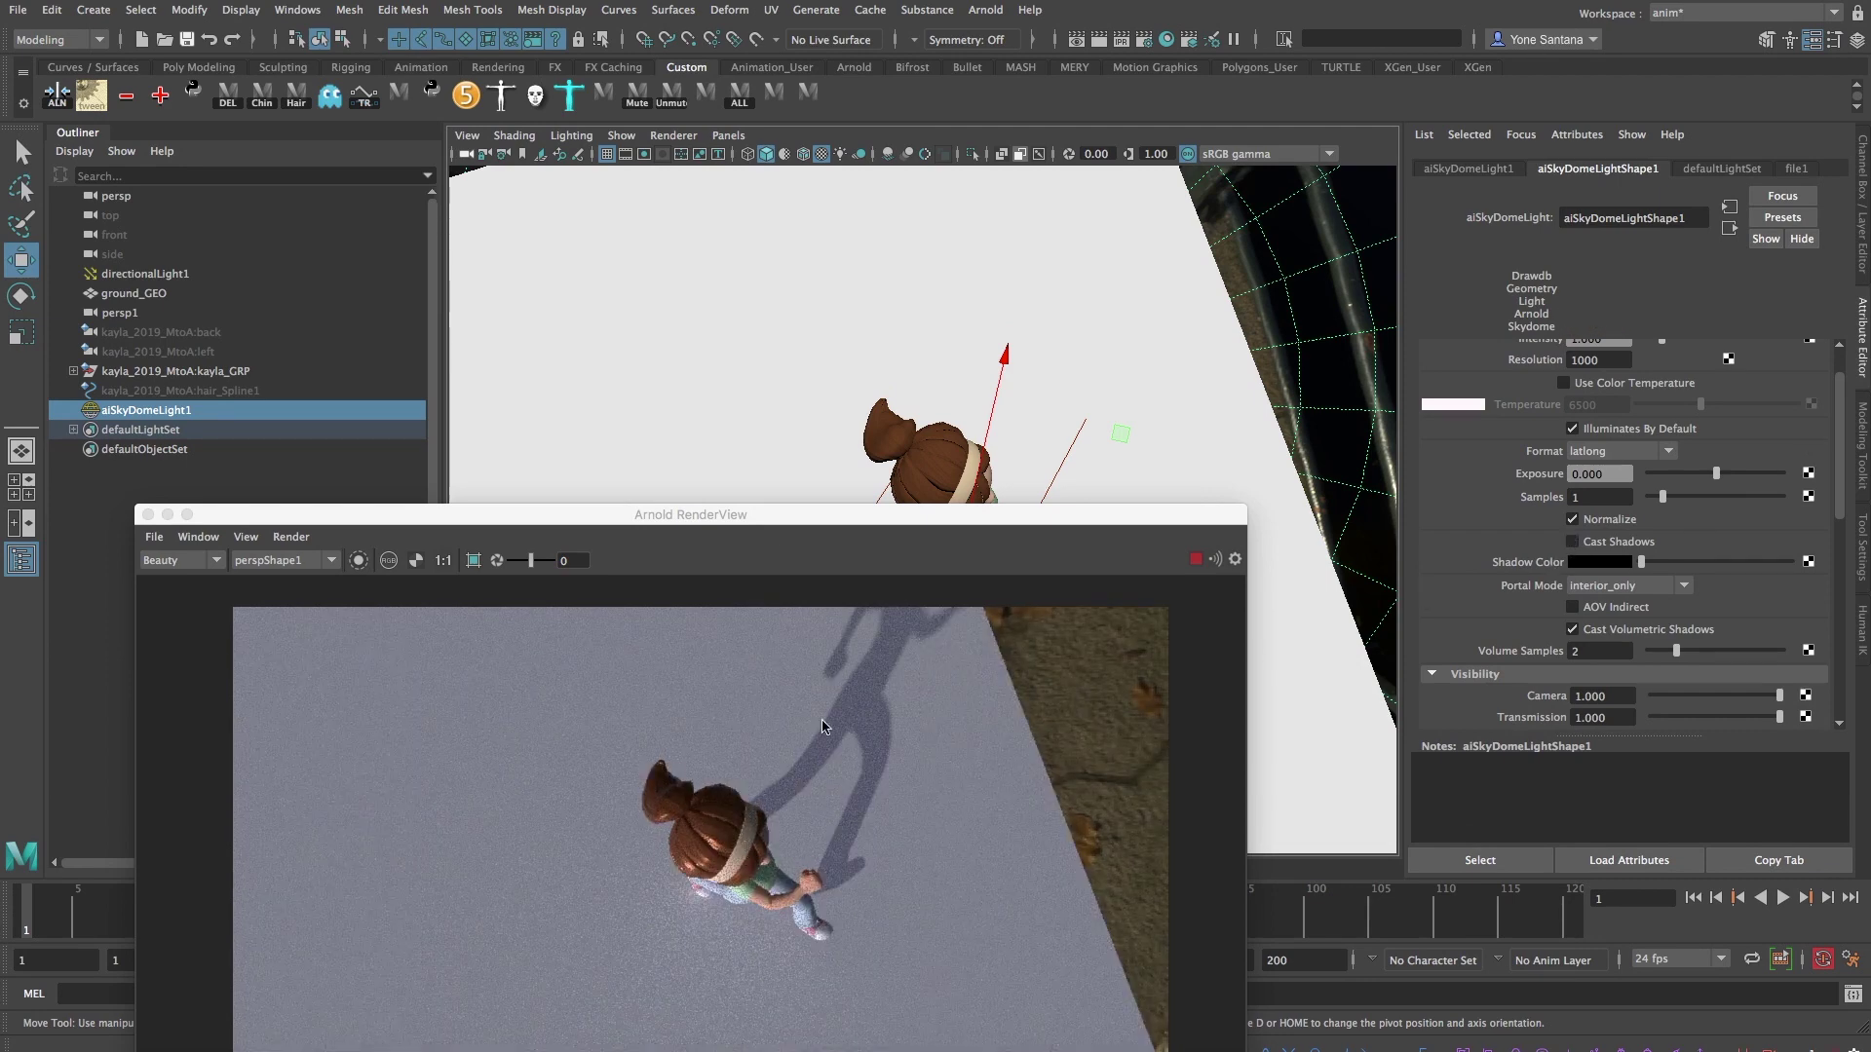
pyautogui.moveTo(1048, 522); pyautogui.dragTo(1174, 282)
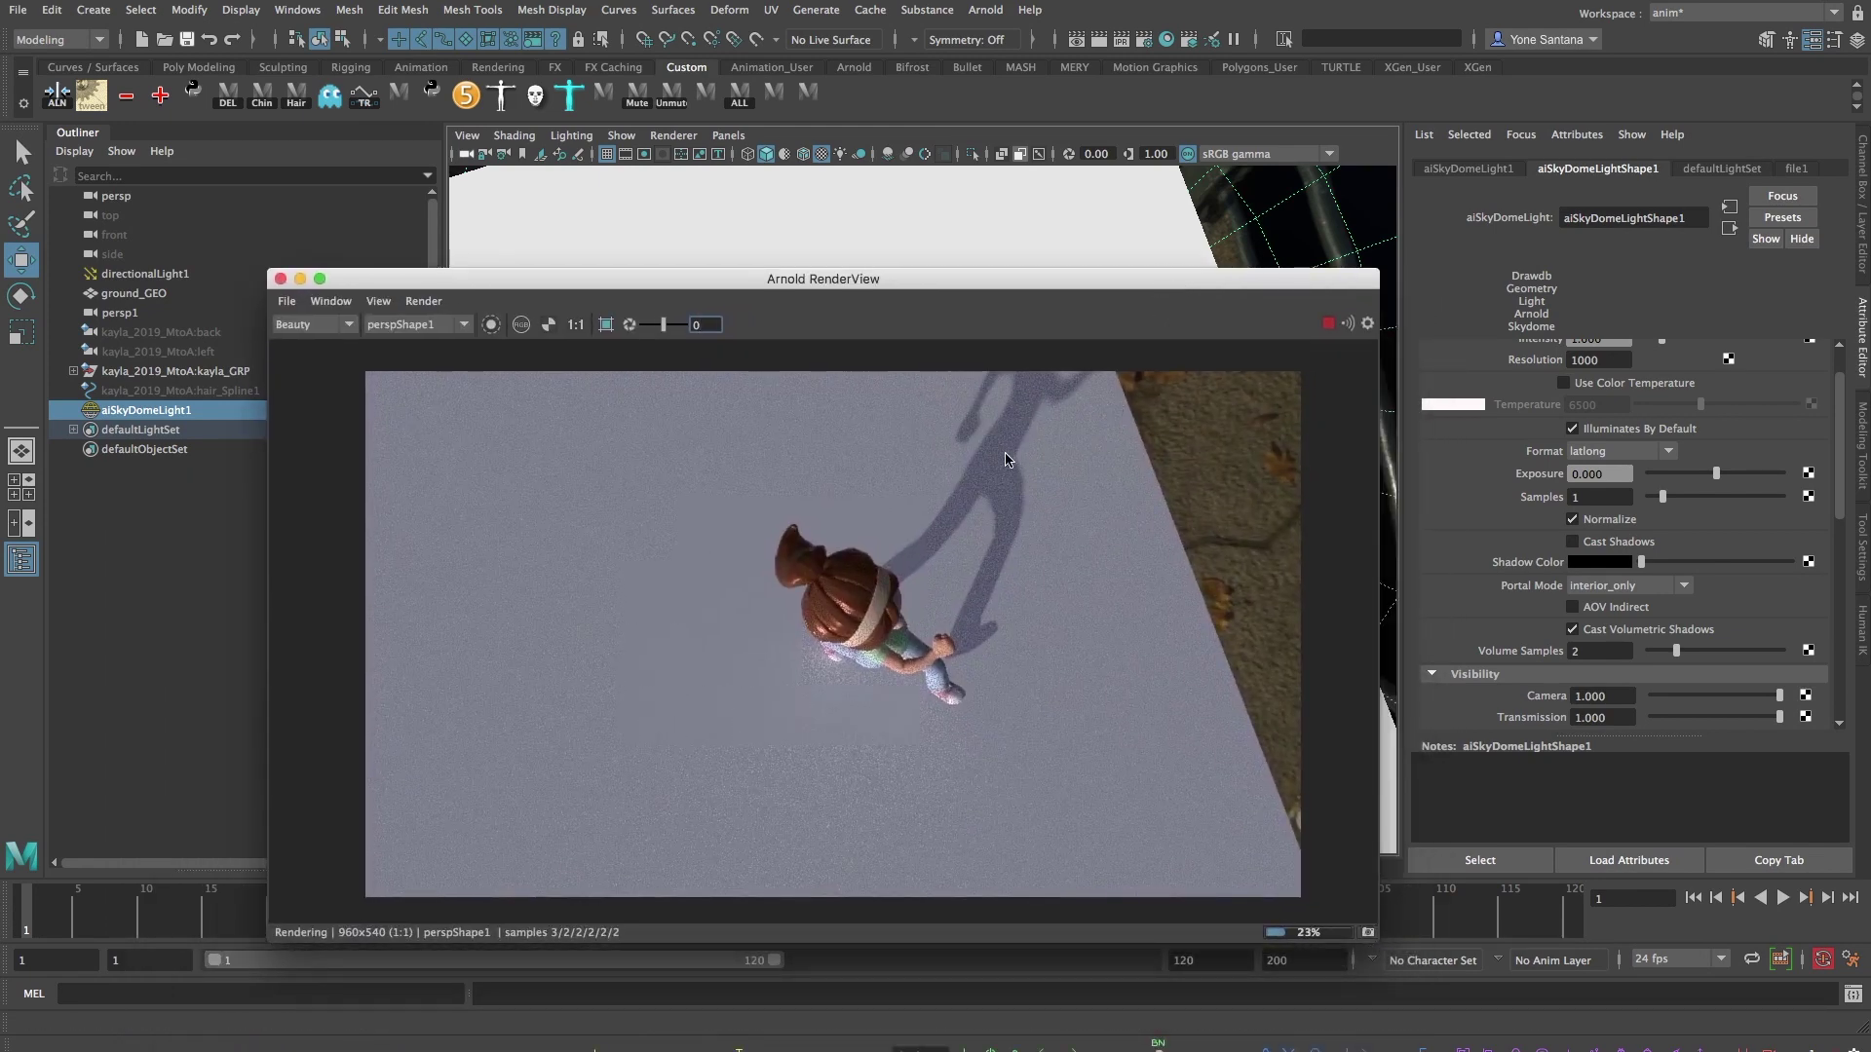
pyautogui.click(1327, 323)
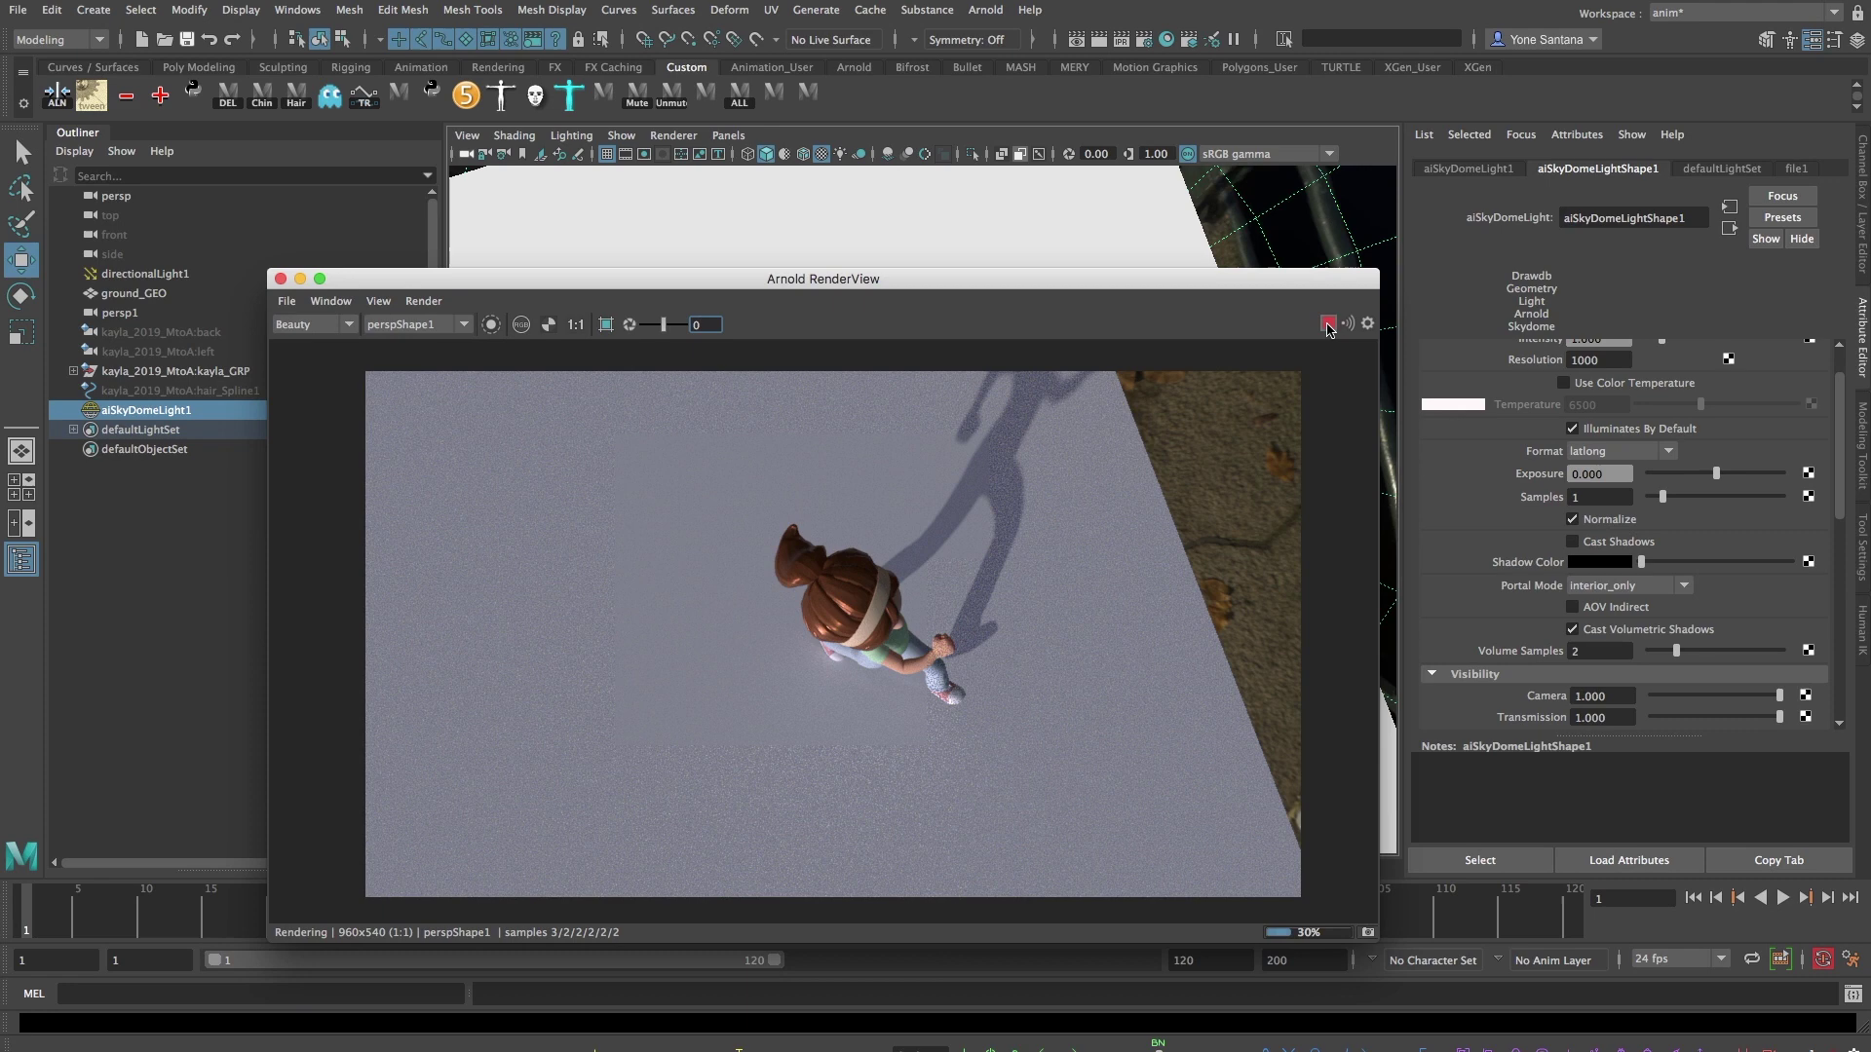
pyautogui.click(281, 280)
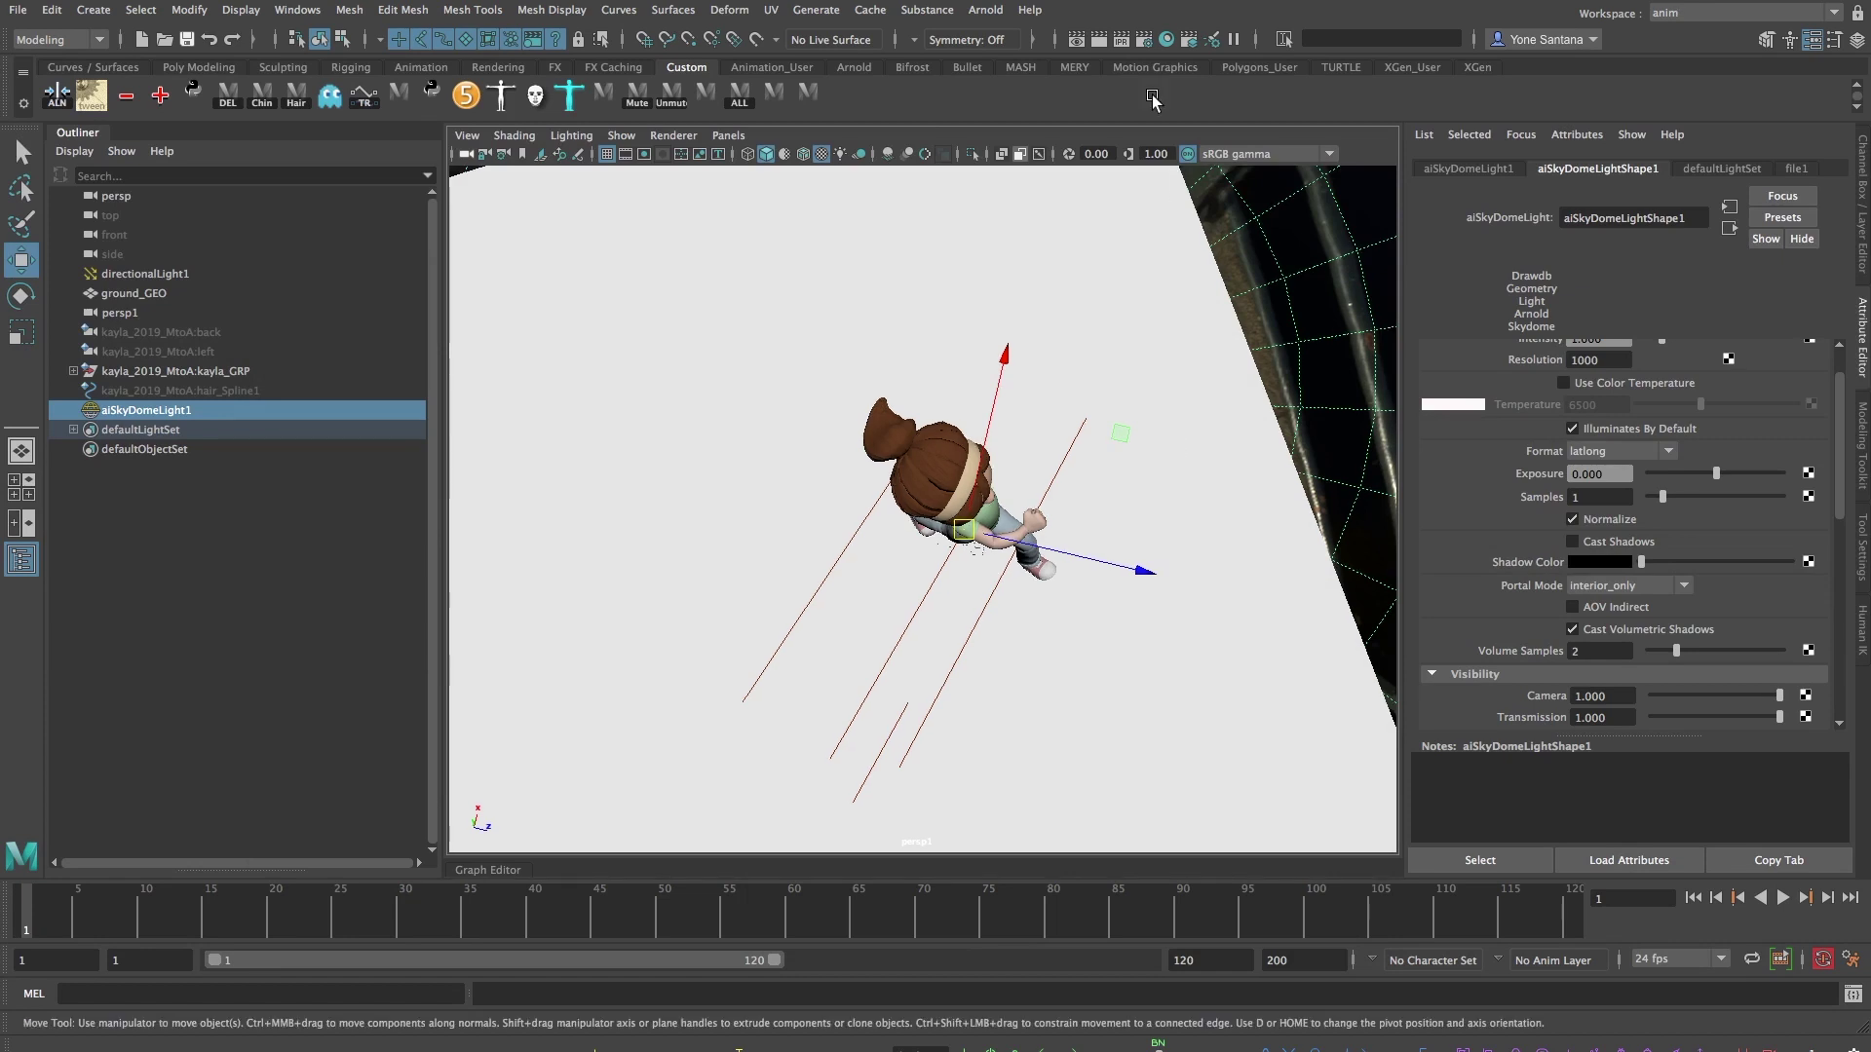
# Open and close the Render Setup editor, then switch to the LookDev workspace layout.
pyautogui.click(1189, 39)
pyautogui.moveTo(684, 136); pyautogui.dragTo(921, 193)
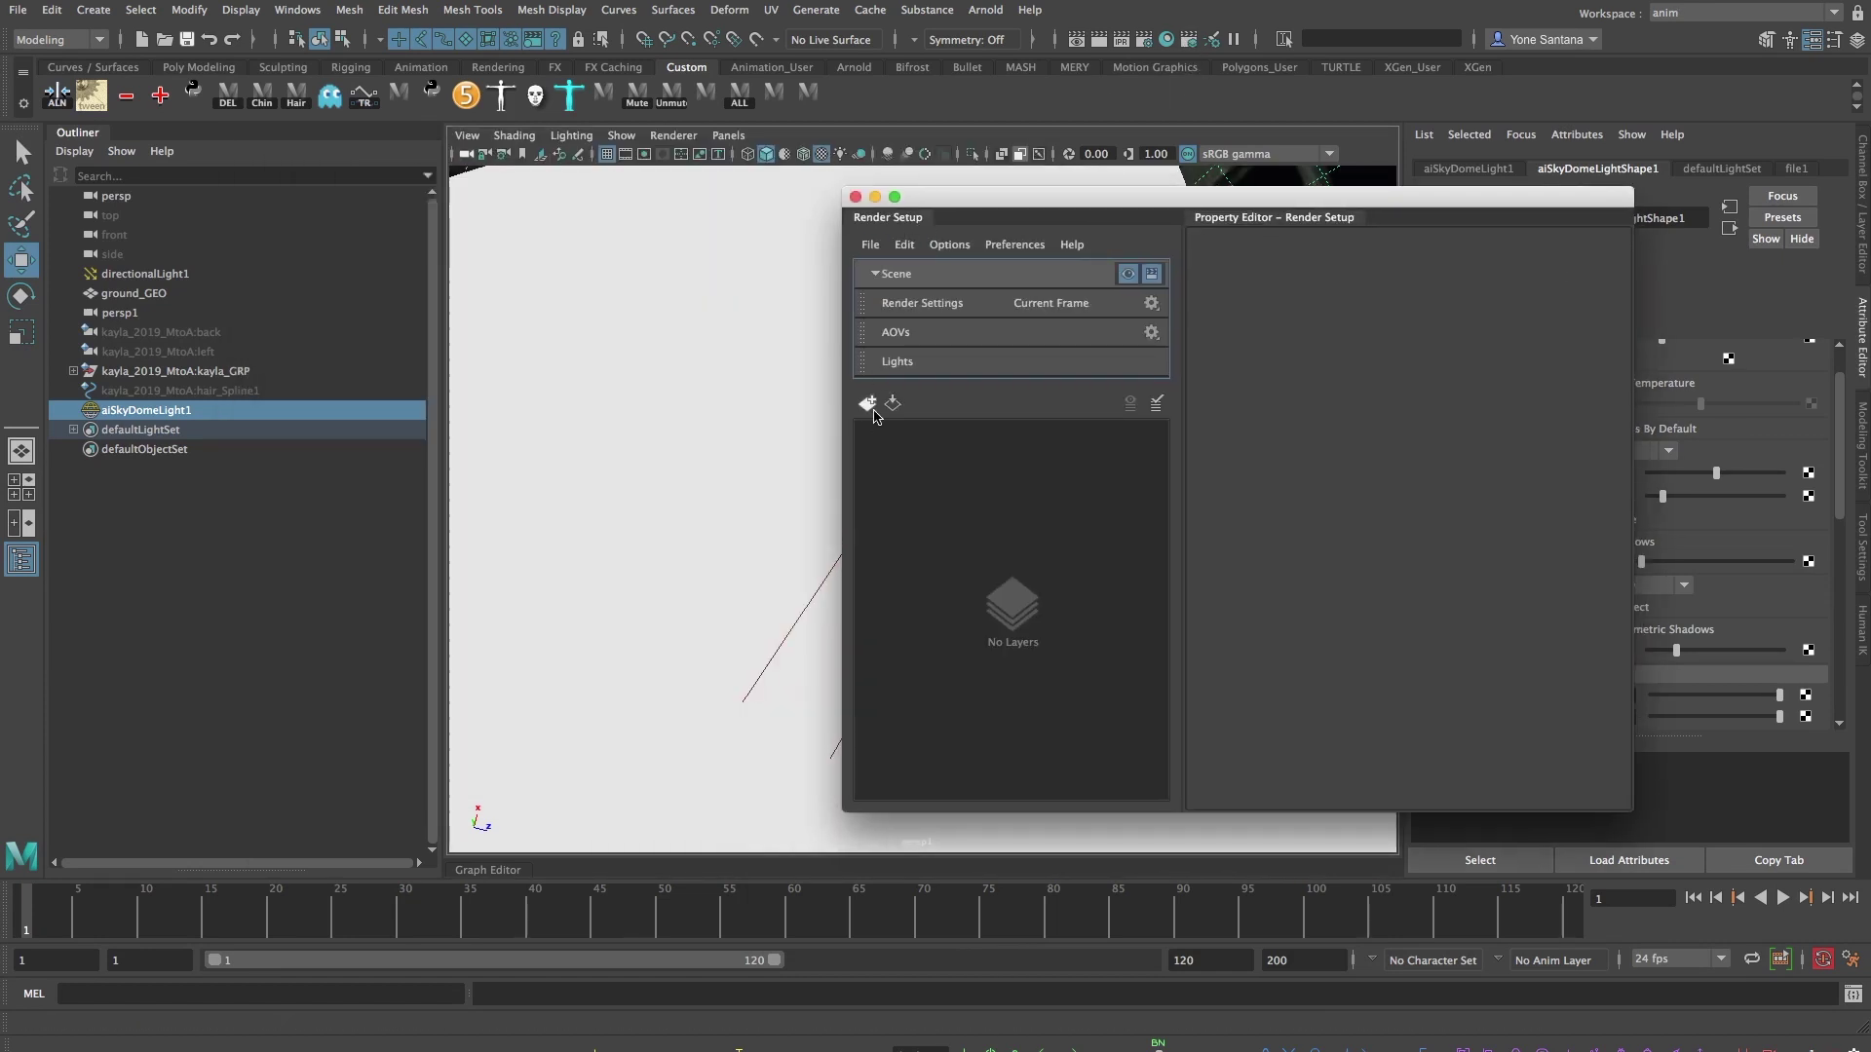
pyautogui.click(861, 192)
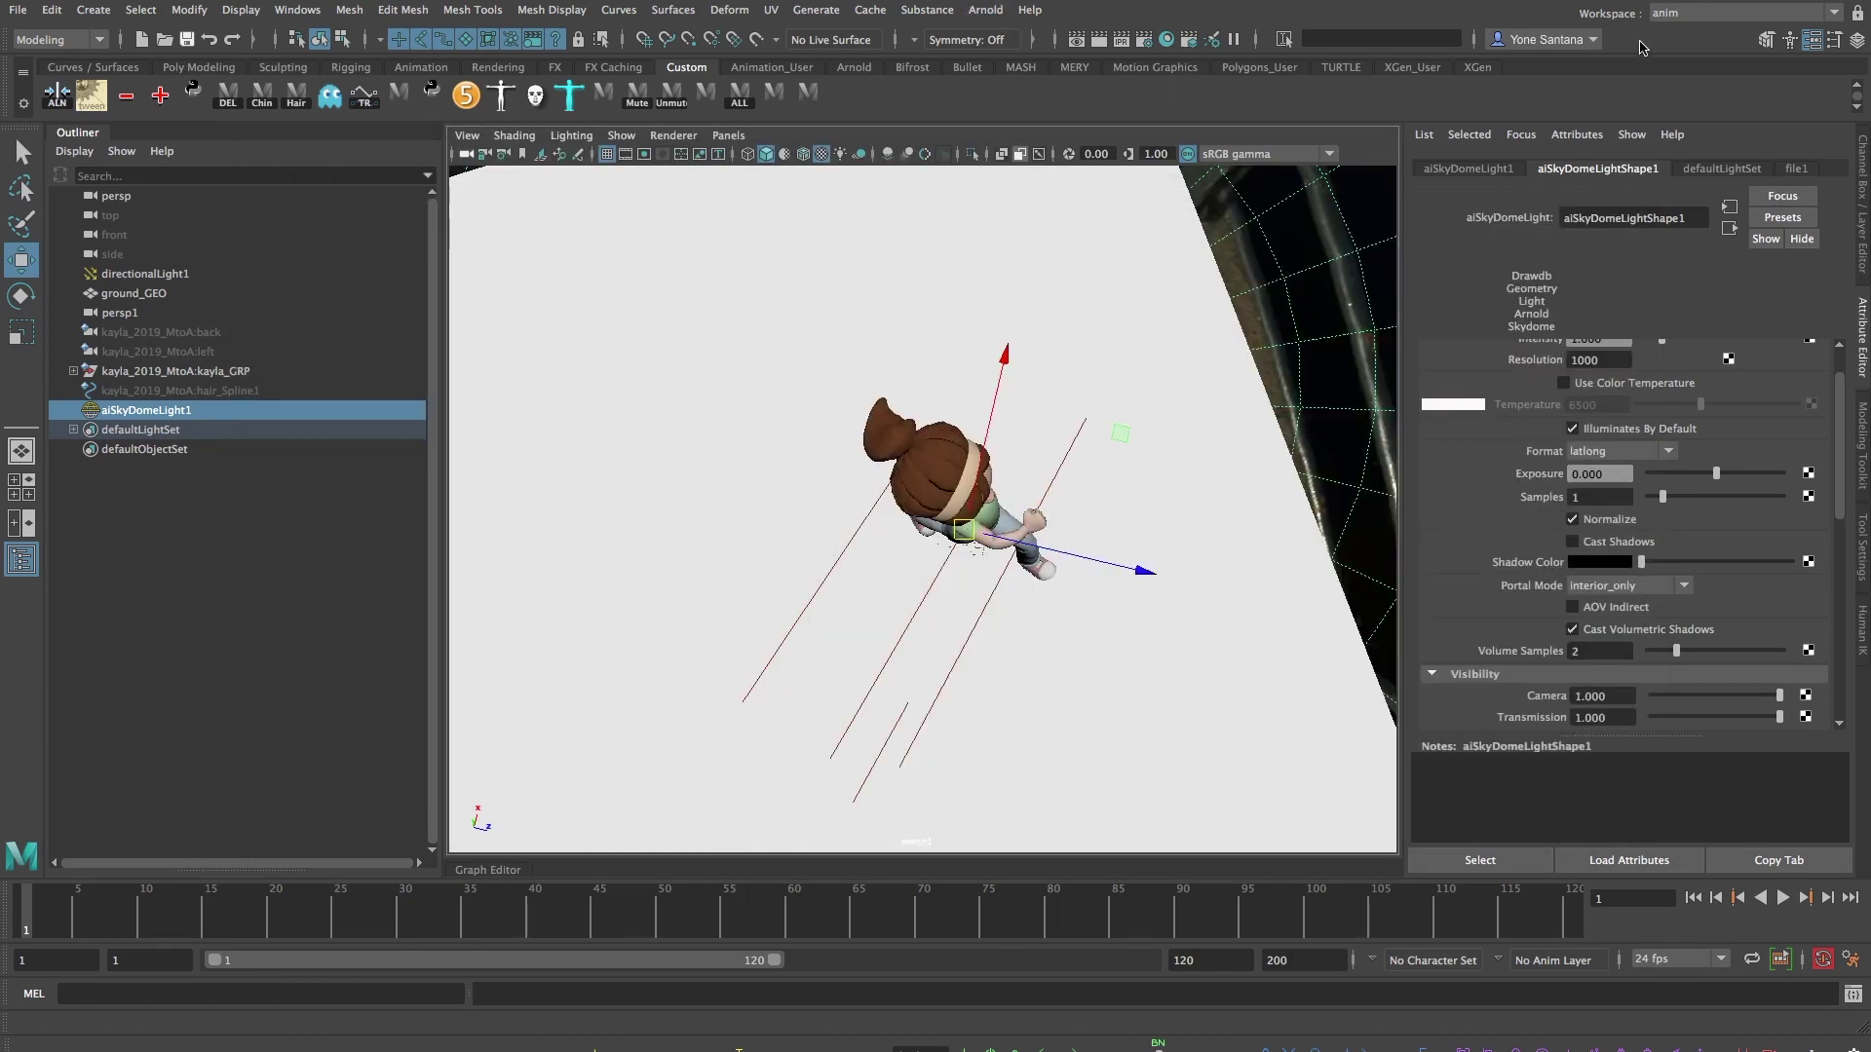
pyautogui.click(1700, 13)
pyautogui.click(1691, 53)
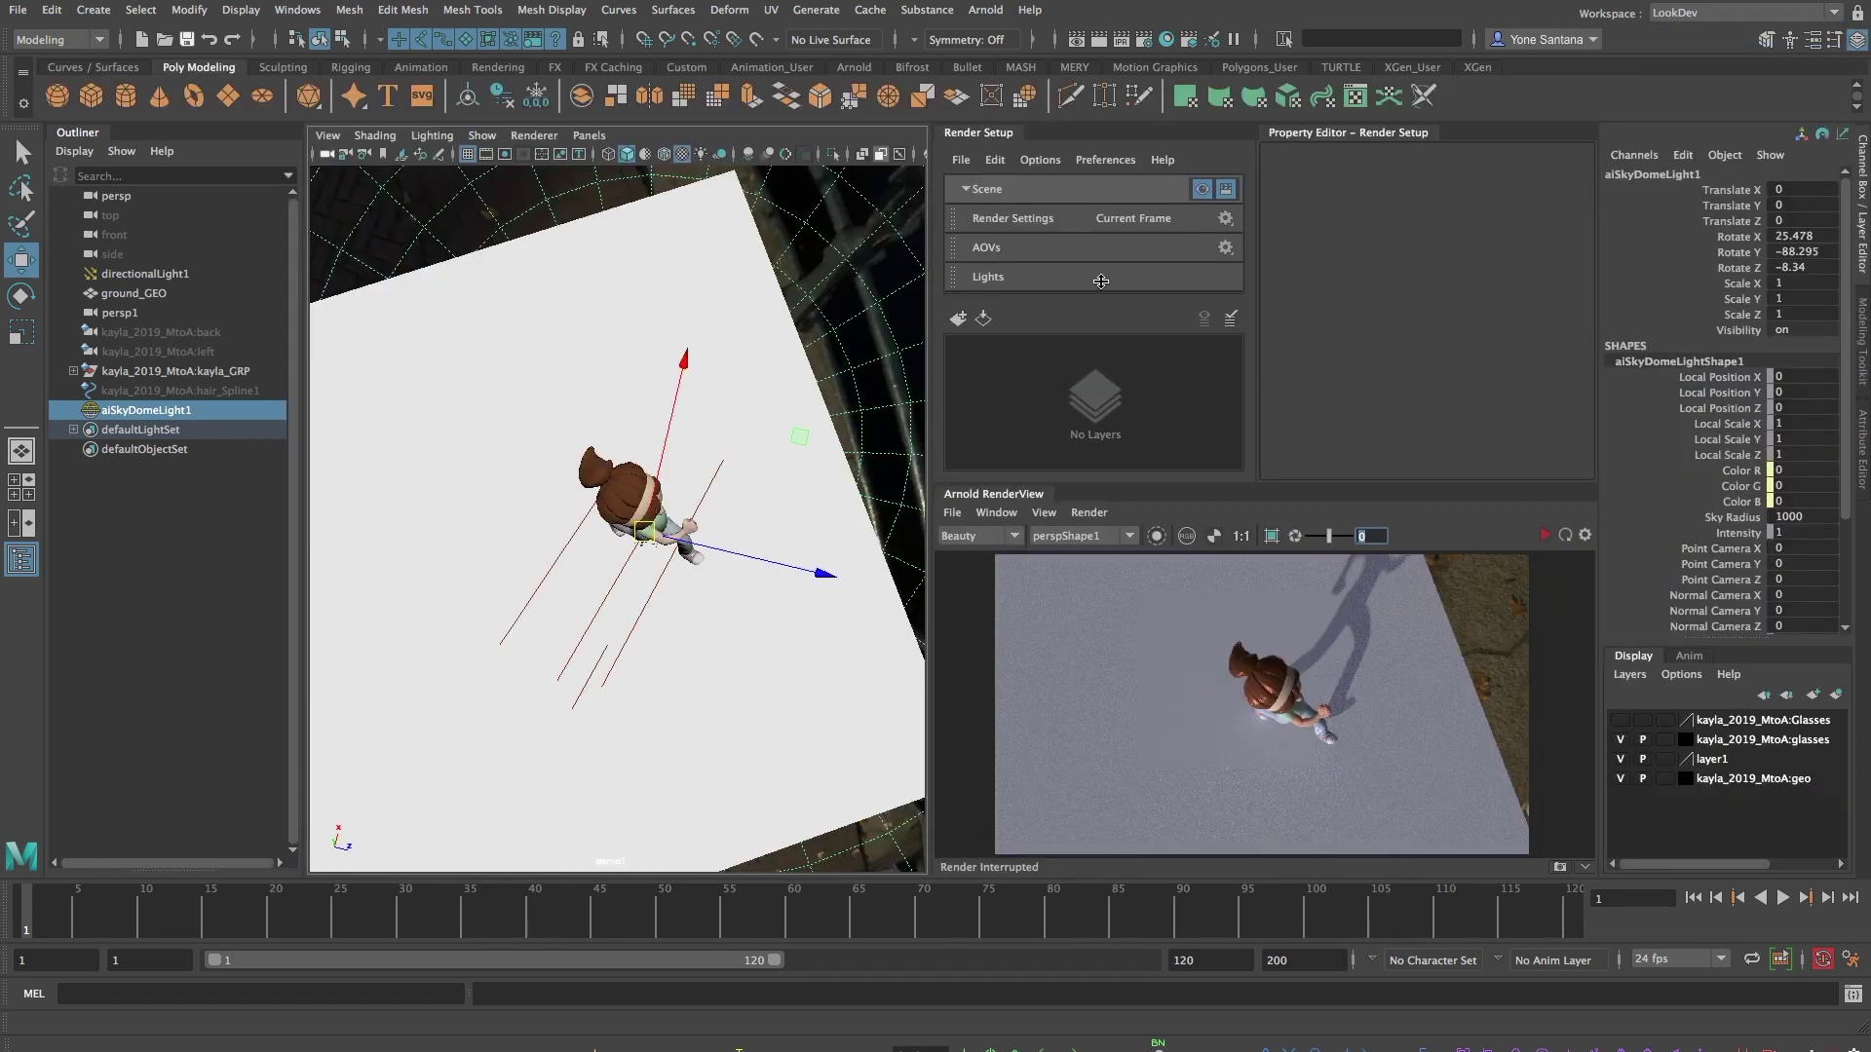
# Create a new render layer named Kayla_Geo.
pyautogui.click(957, 317)
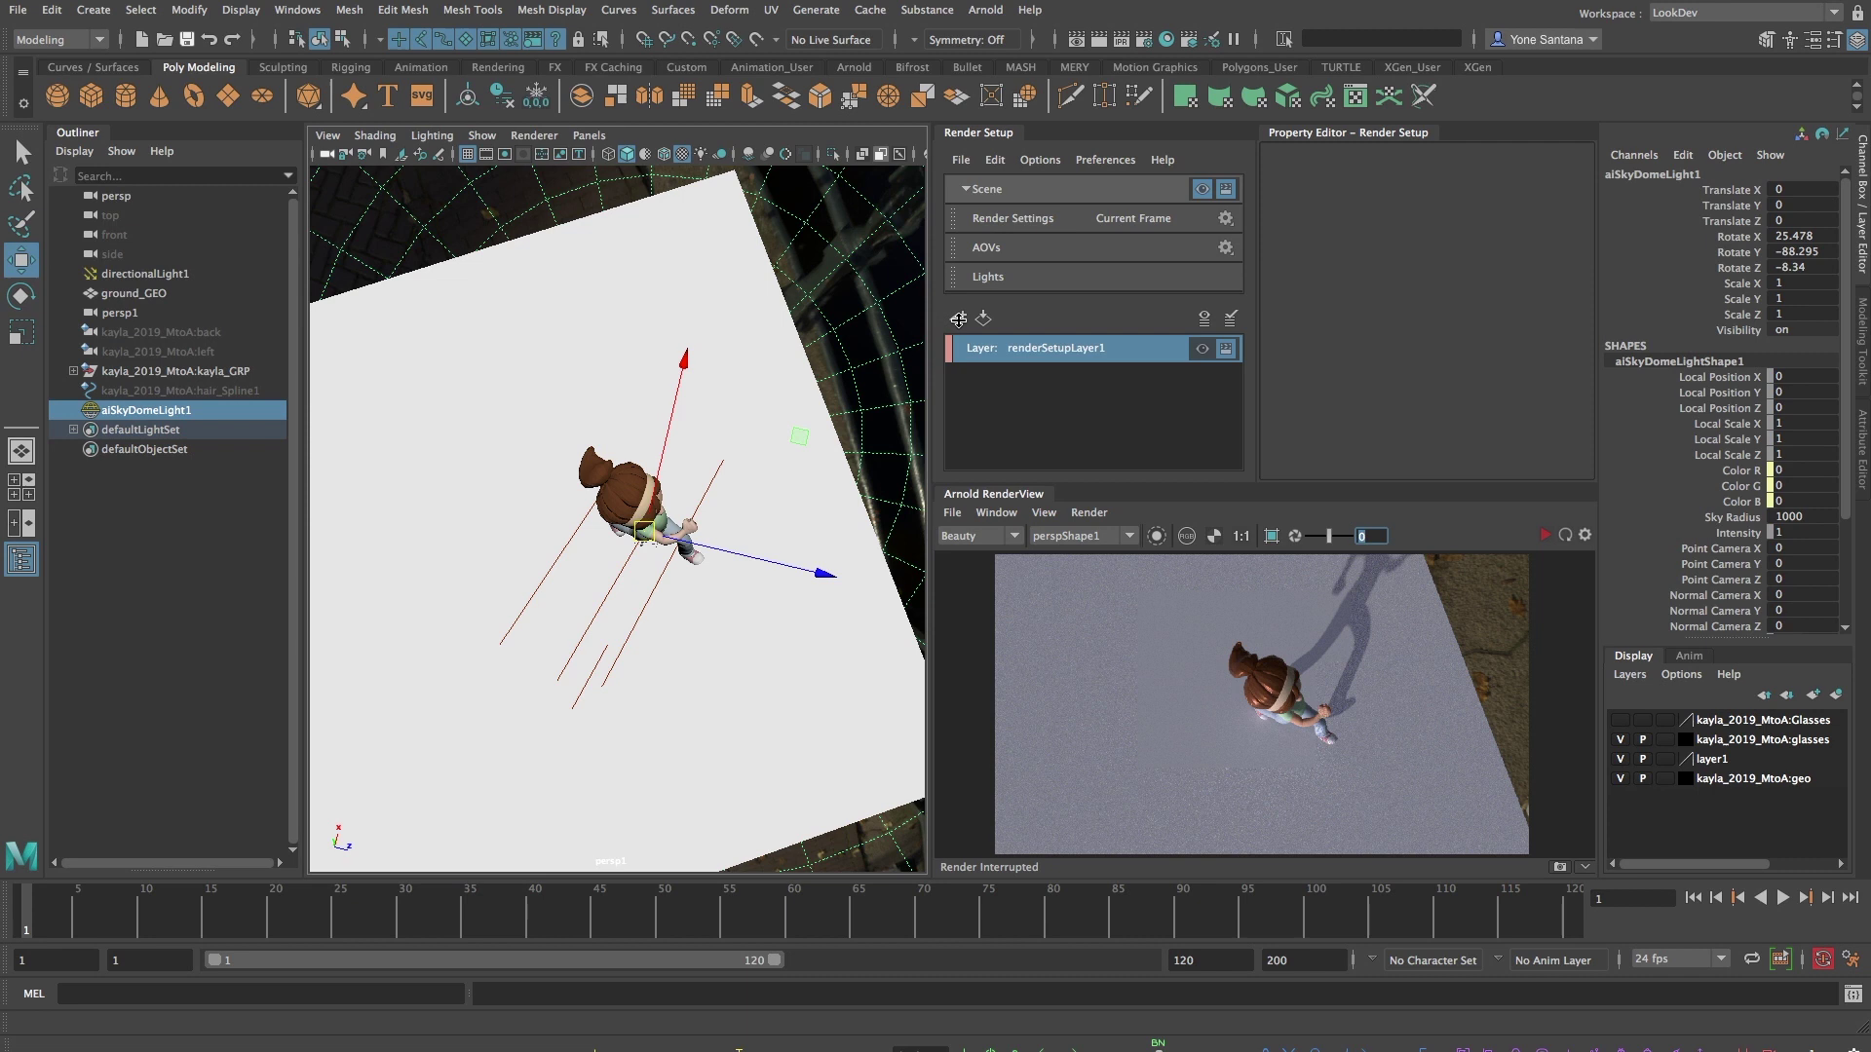
pyautogui.doubleClick(1091, 351)
pyautogui.click(1014, 348)
pyautogui.hotkey('ctrl', 'a')
pyautogui.write('Kayl')
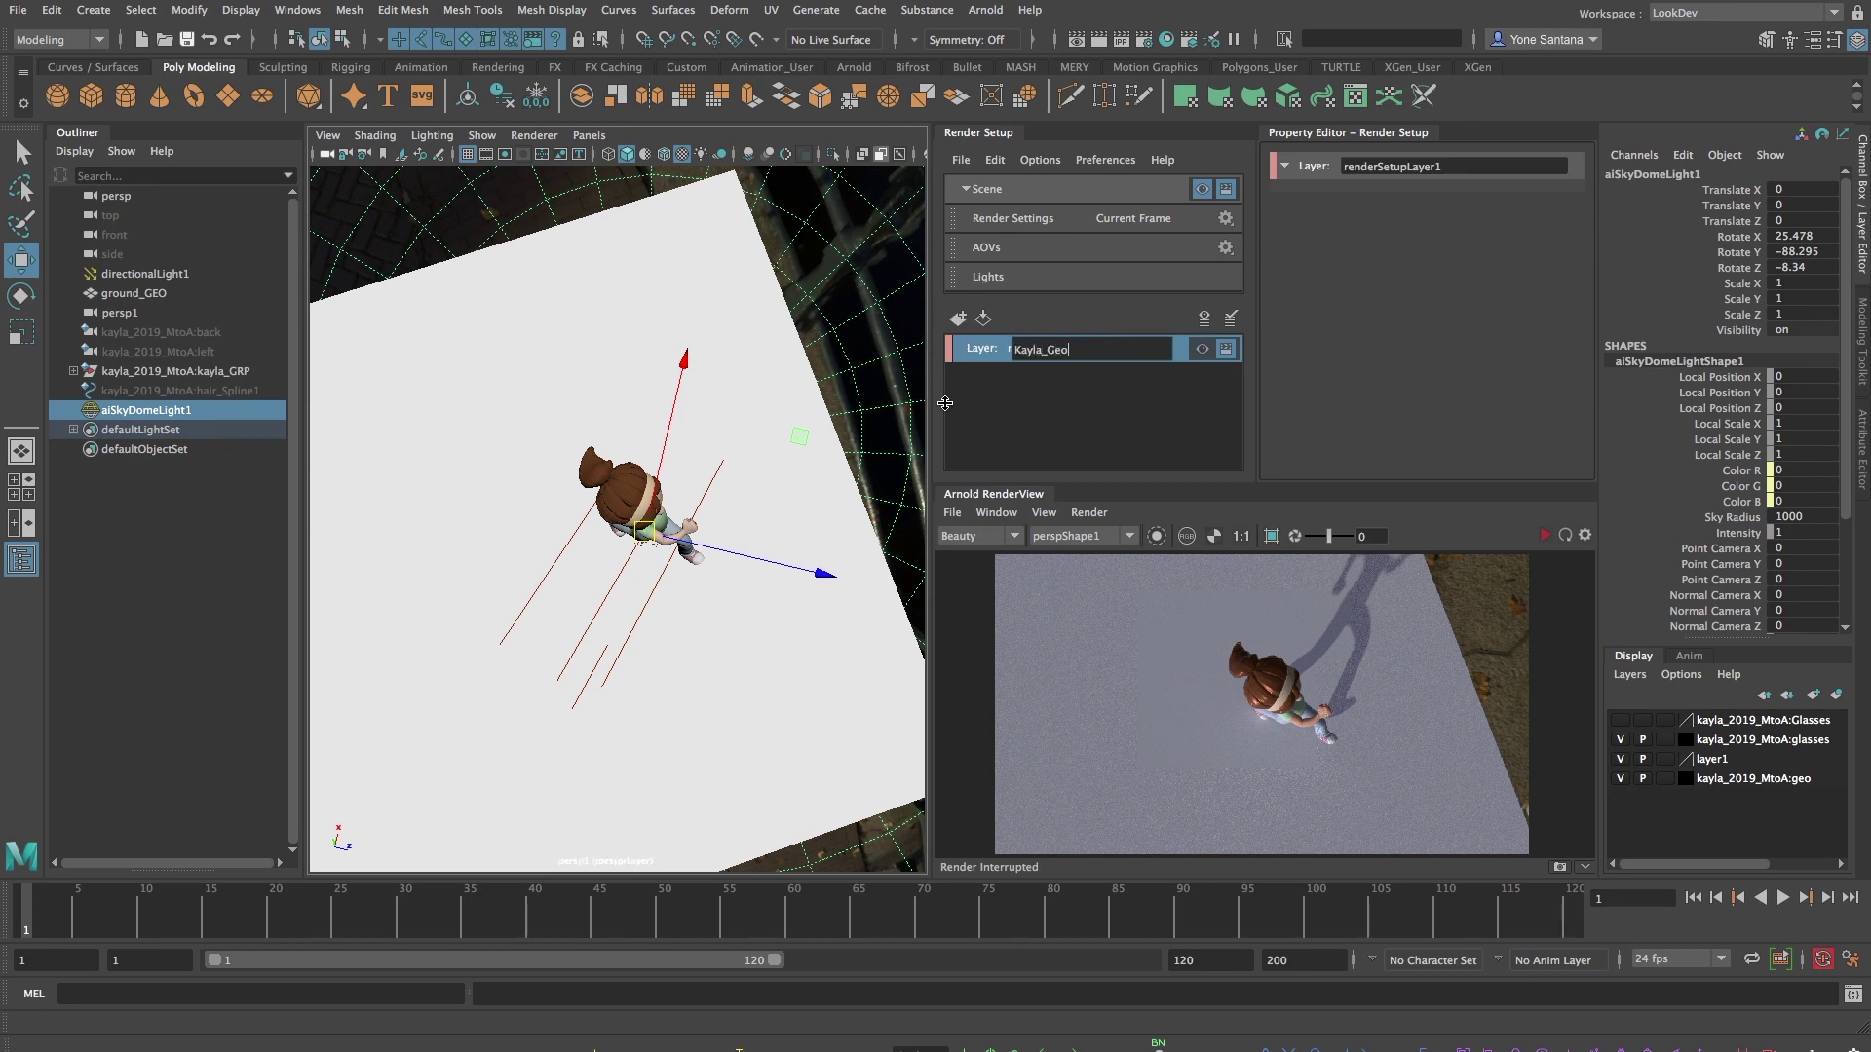
pyautogui.press('Return')
# Add a Geo_no_Shadows collection holding GEO_GRP to Kayla_Geo and make the layer active.
pyautogui.rightClick(988, 357)
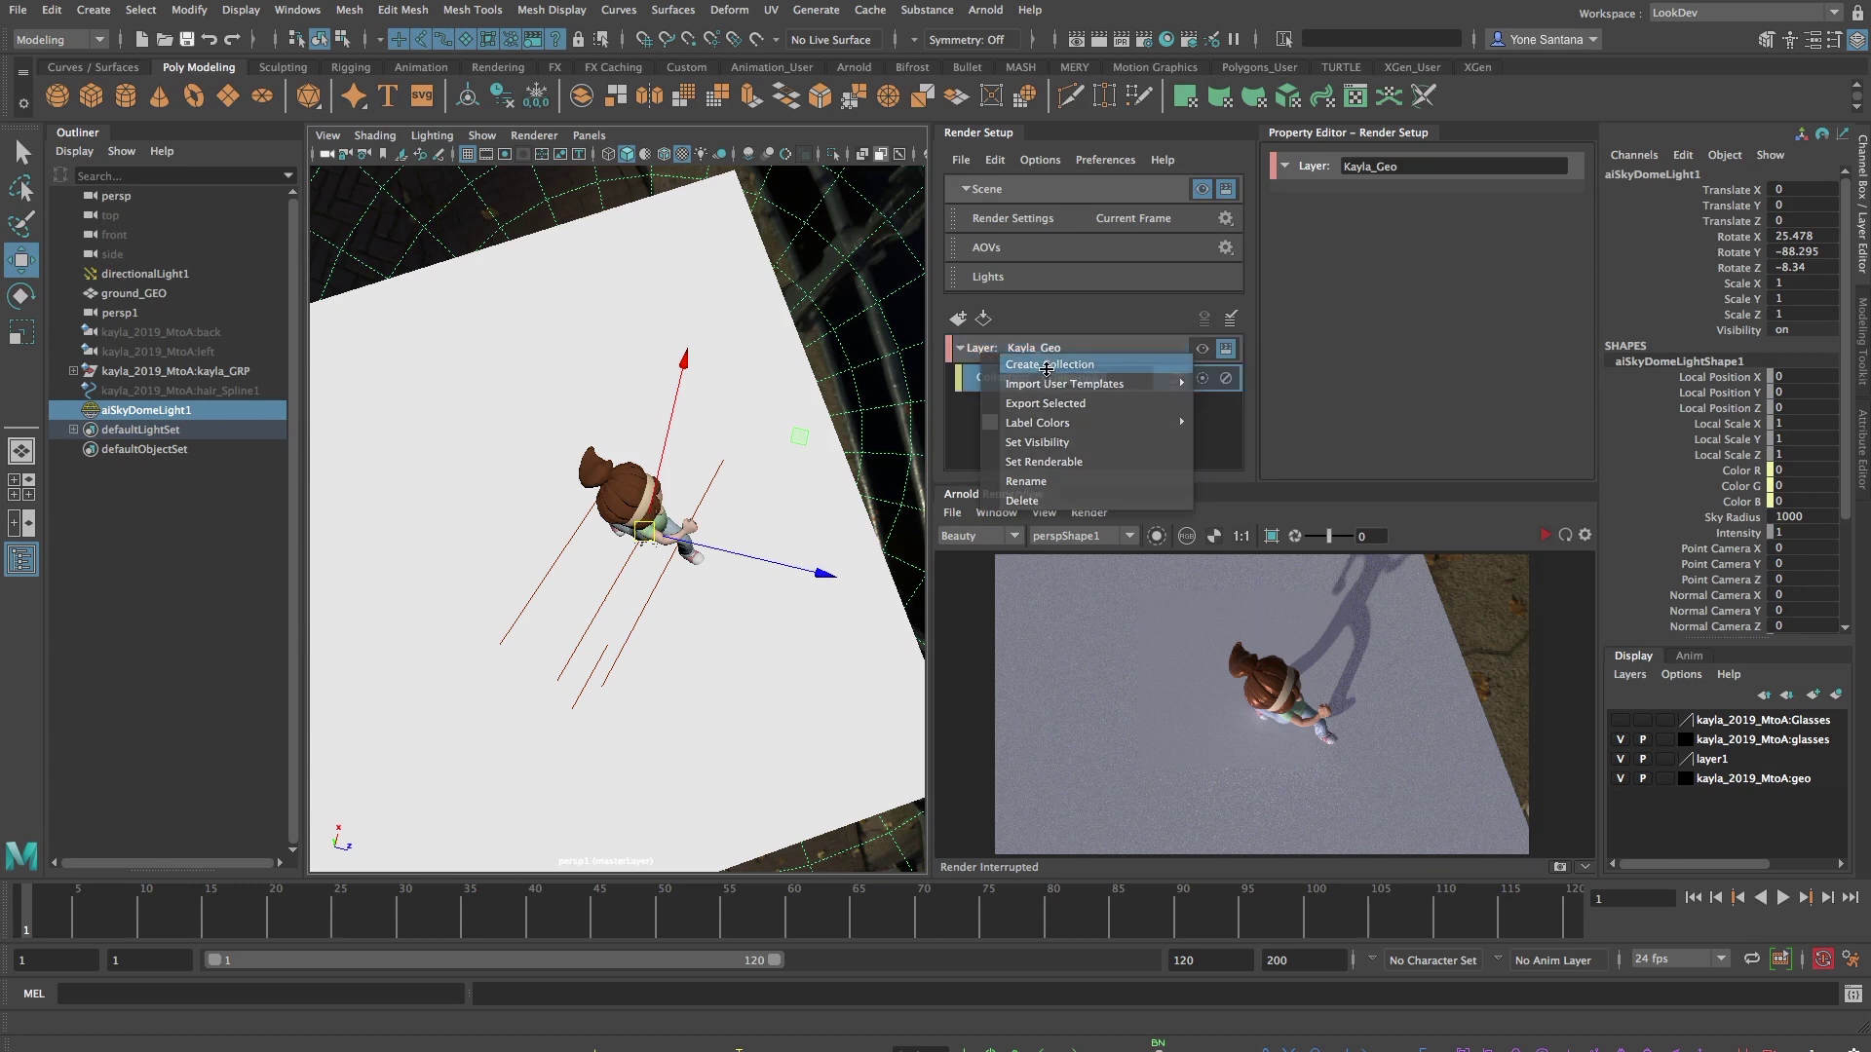
pyautogui.click(1046, 364)
pyautogui.write('G')
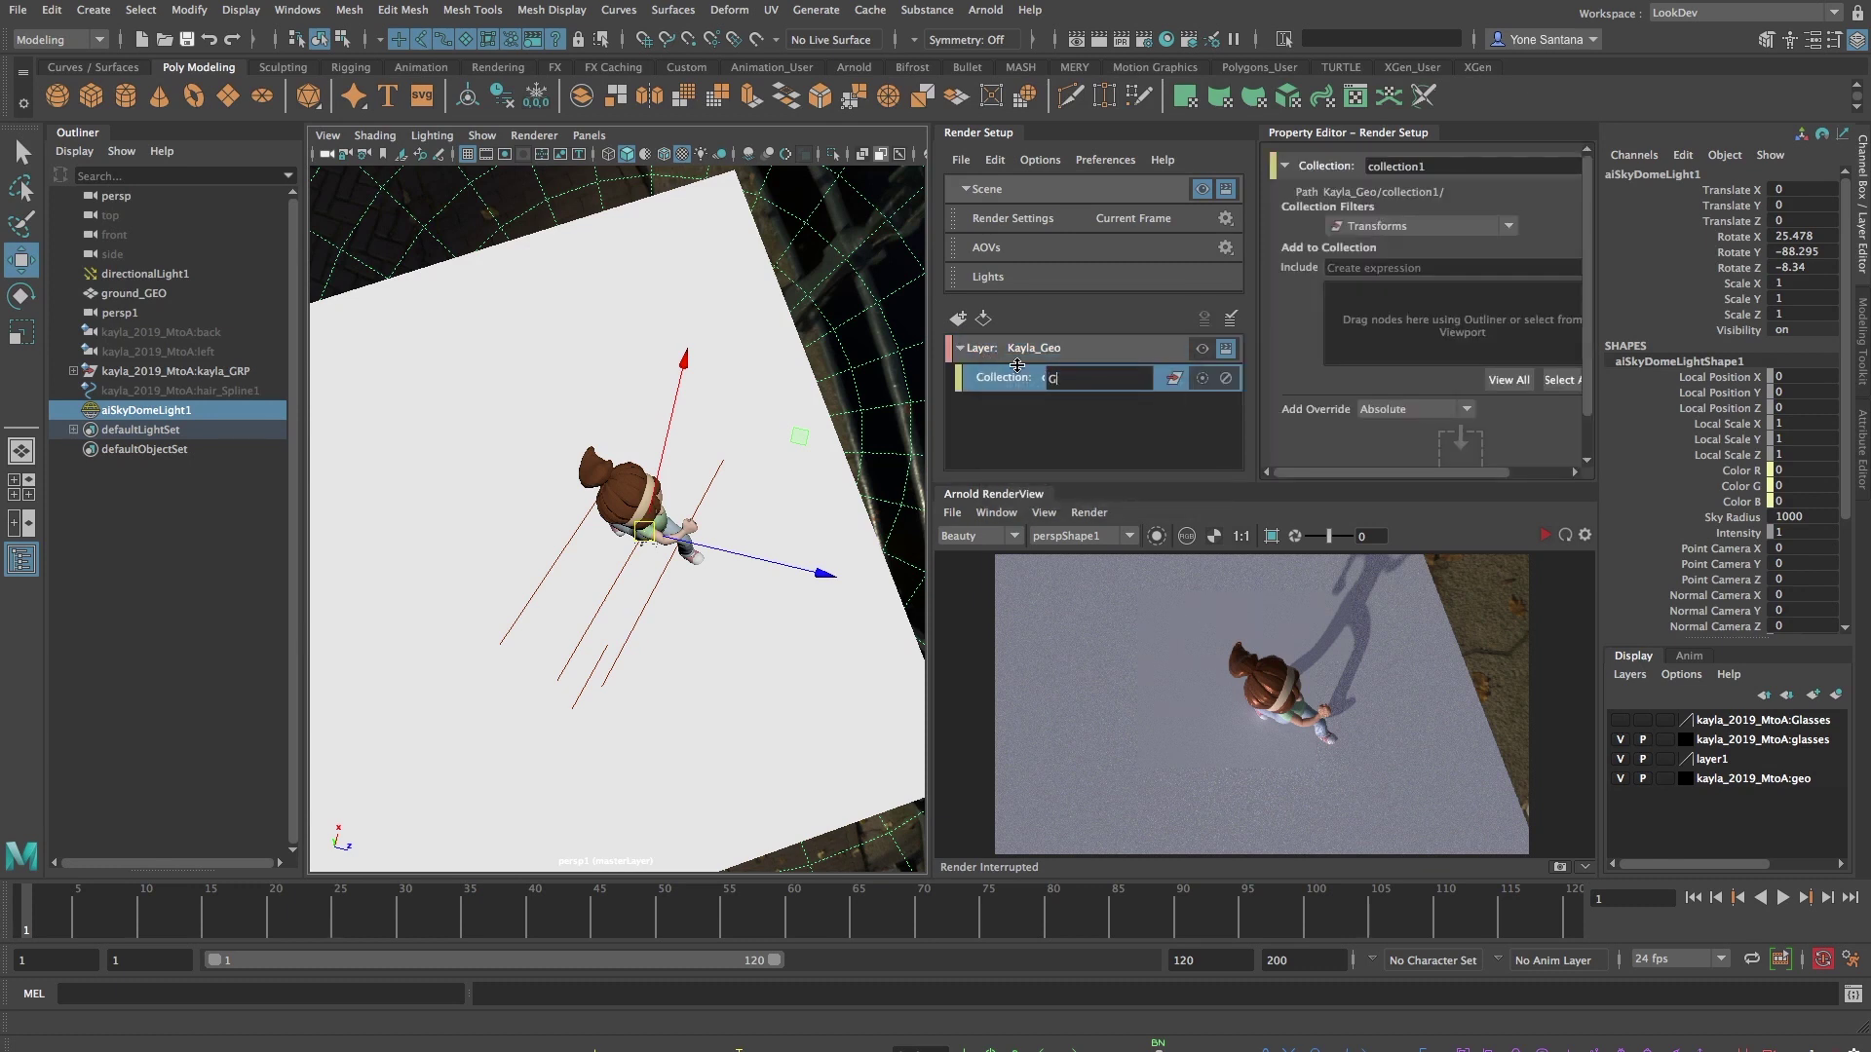
pyautogui.write('eo_no_Shadows')
pyautogui.press('Return')
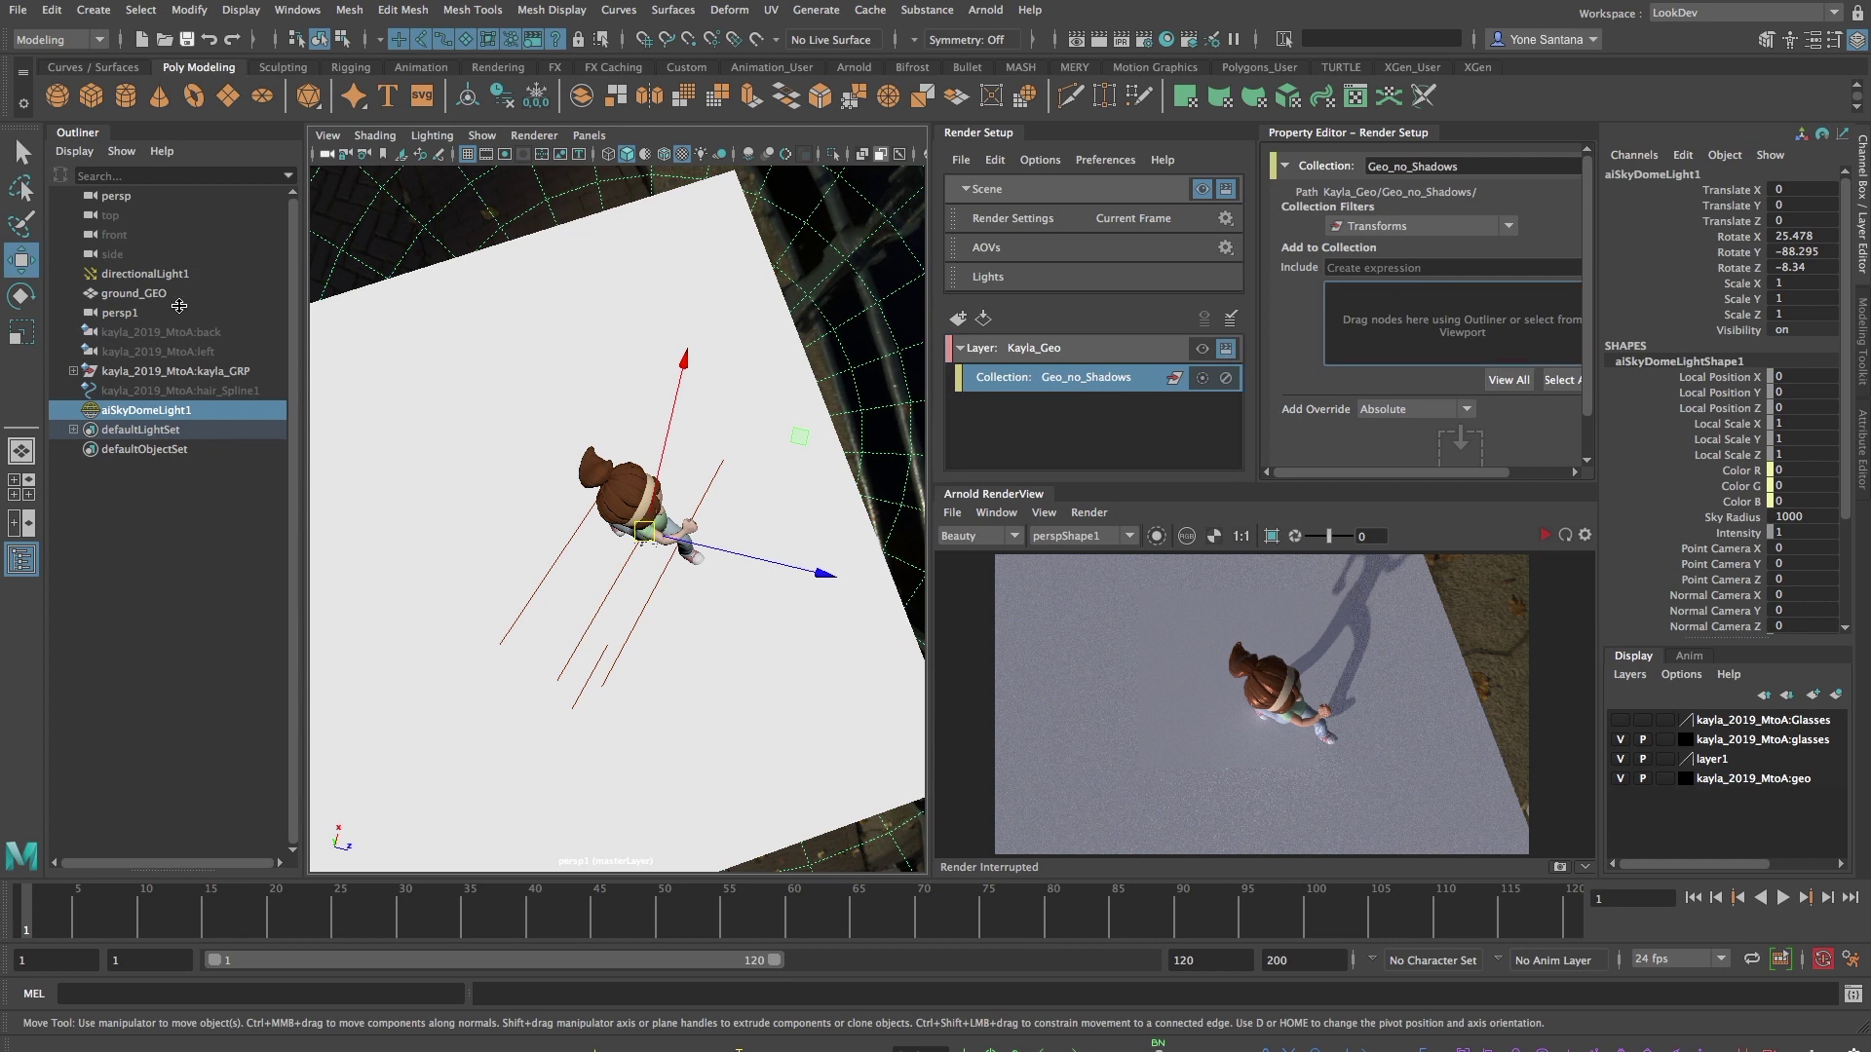
pyautogui.click(73, 371)
pyautogui.moveTo(184, 410); pyautogui.dragTo(1440, 323)
pyautogui.click(1205, 348)
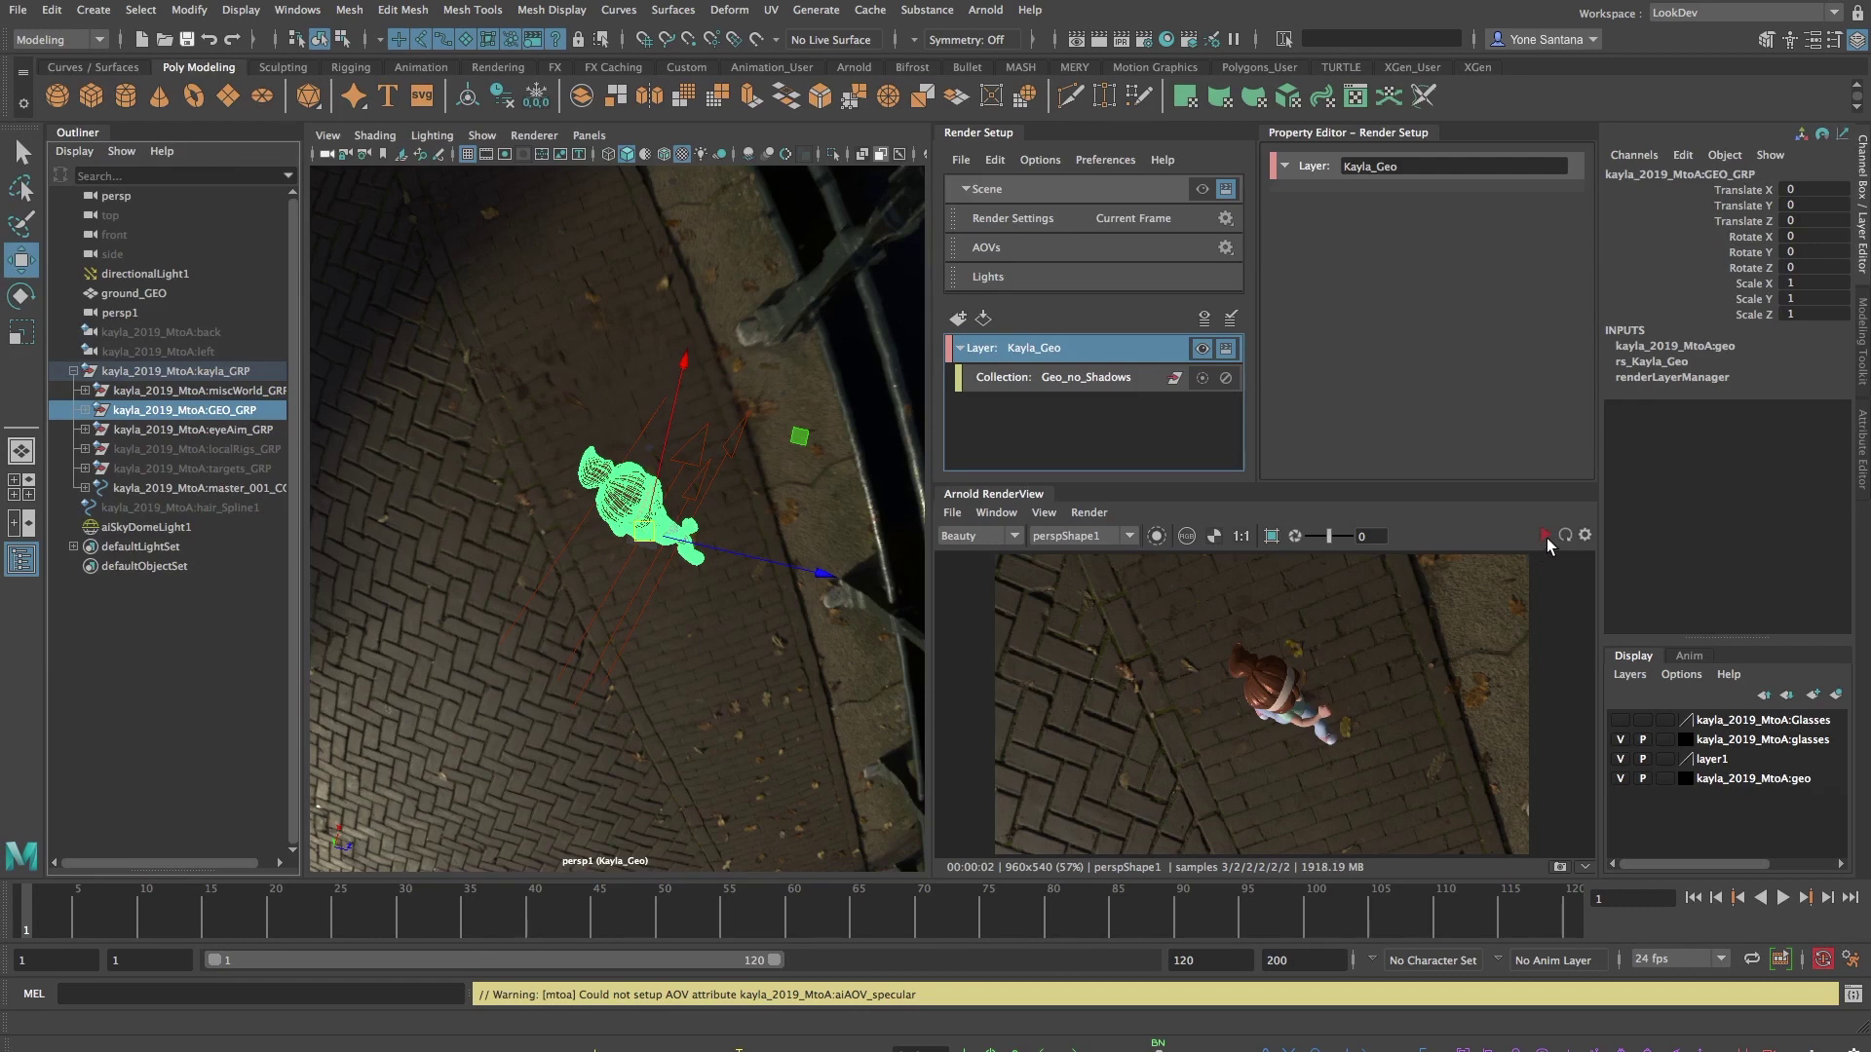
# Create a Shadow_Matte render layer with a collection named OnlyShadows_GEO.
pyautogui.click(958, 318)
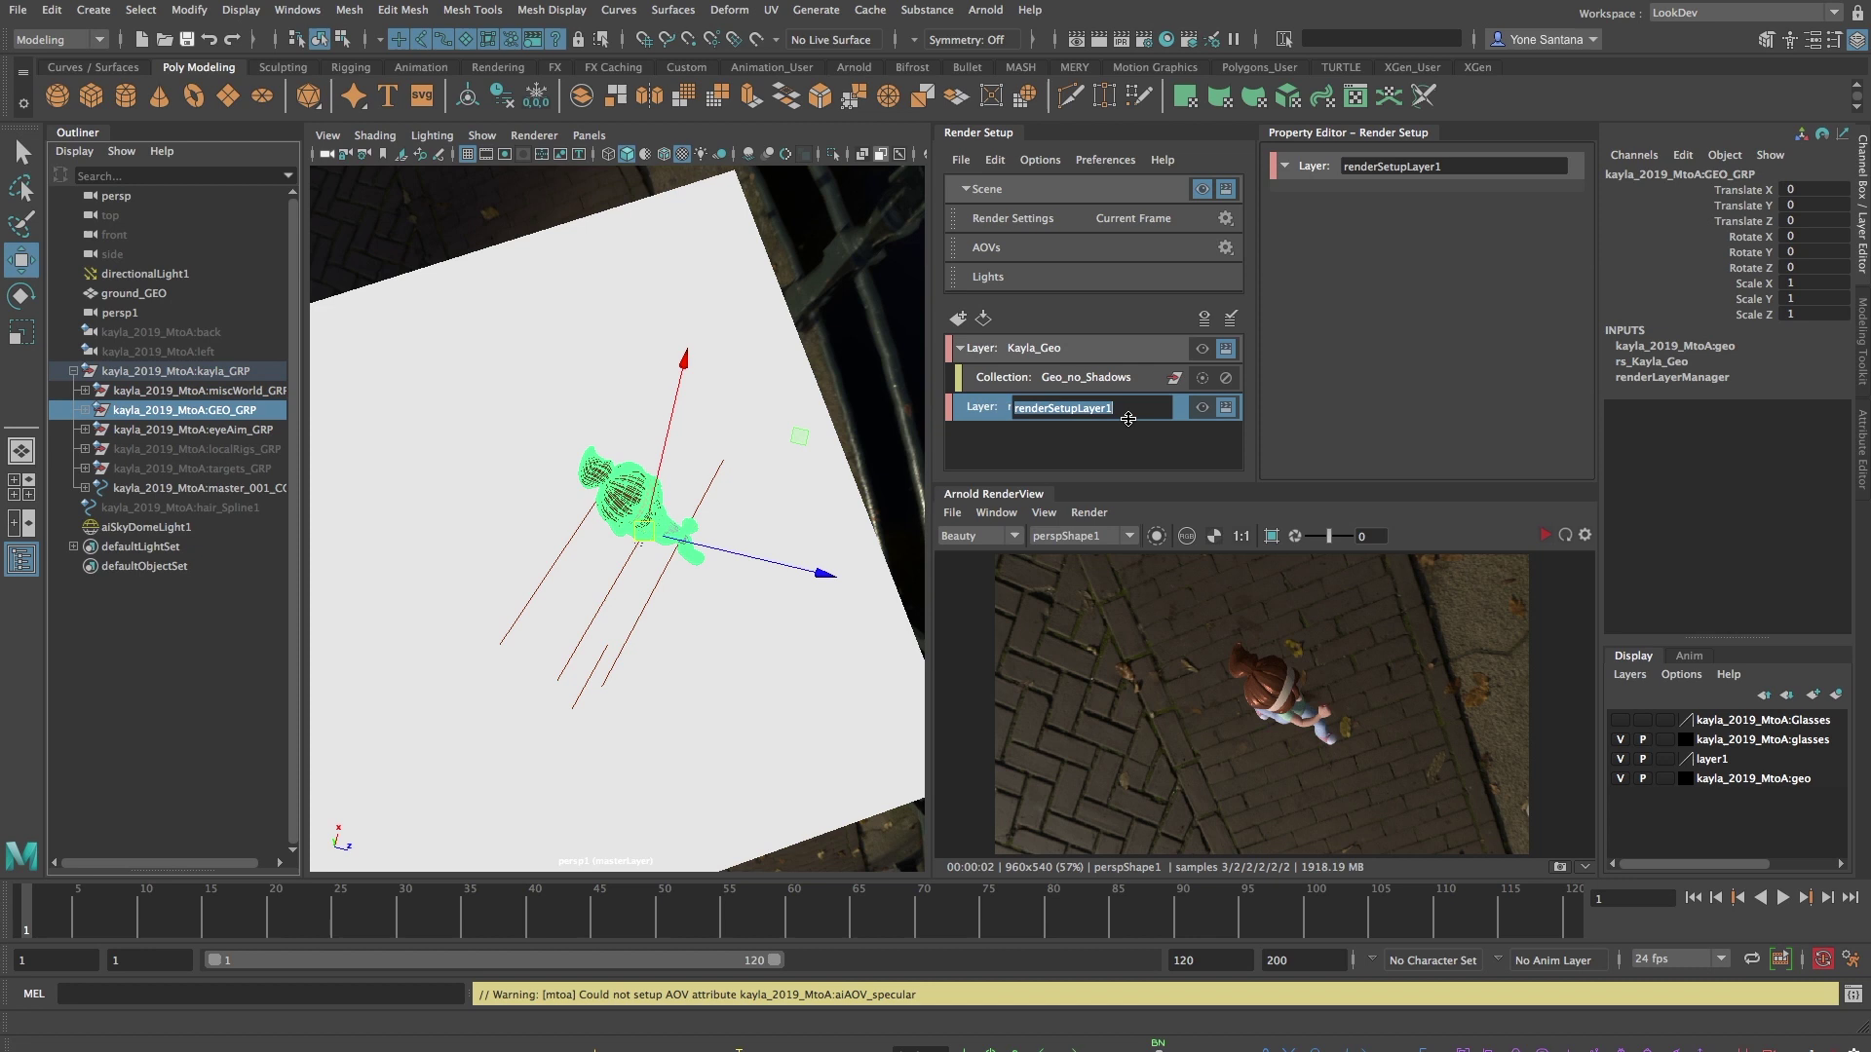
pyautogui.write('Shadow_Matte')
pyautogui.press('Return')
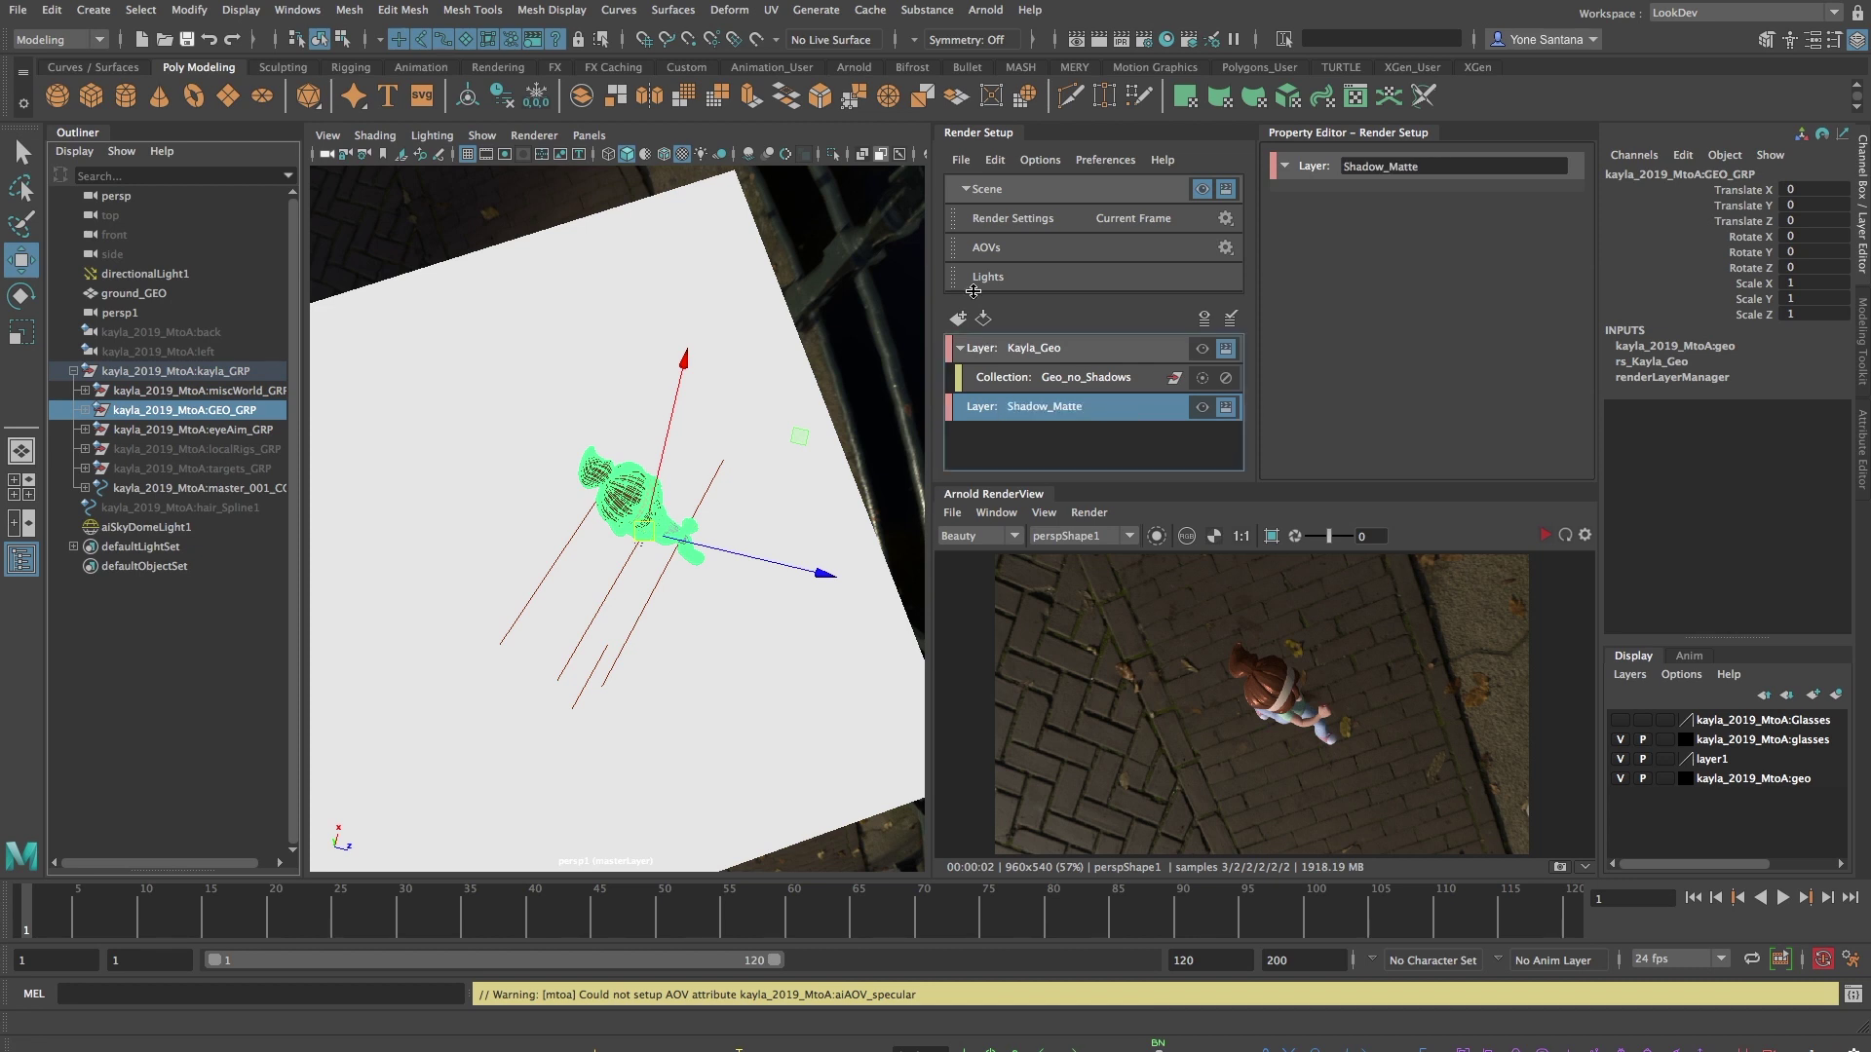
pyautogui.rightClick(1050, 409)
pyautogui.click(1107, 422)
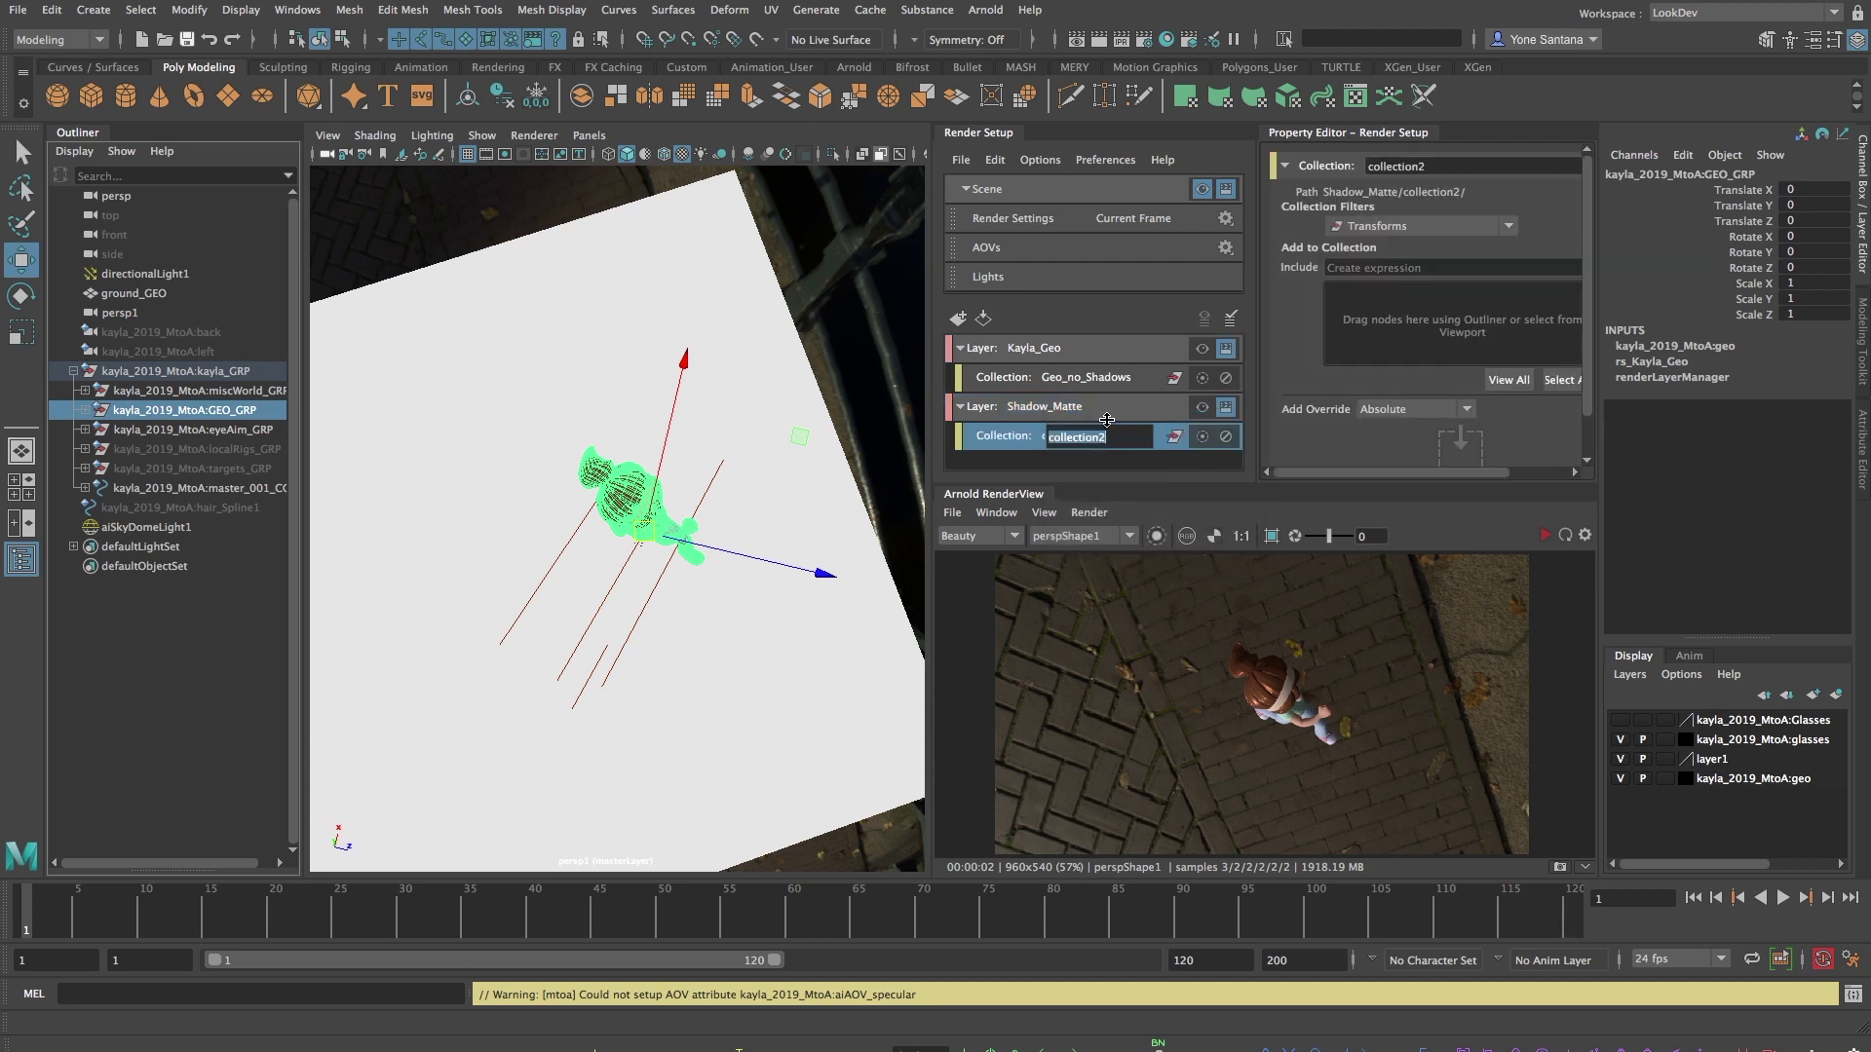
pyautogui.write('OnlyShadows_GEO')
pyautogui.press('Return')
# Add GEO_GRP and ground_GEO to the OnlyShadows_GEO collection.
pyautogui.moveTo(229, 410); pyautogui.dragTo(1442, 322)
pyautogui.click(148, 294)
pyautogui.moveTo(148, 295); pyautogui.dragTo(1407, 334)
pyautogui.click(1072, 406)
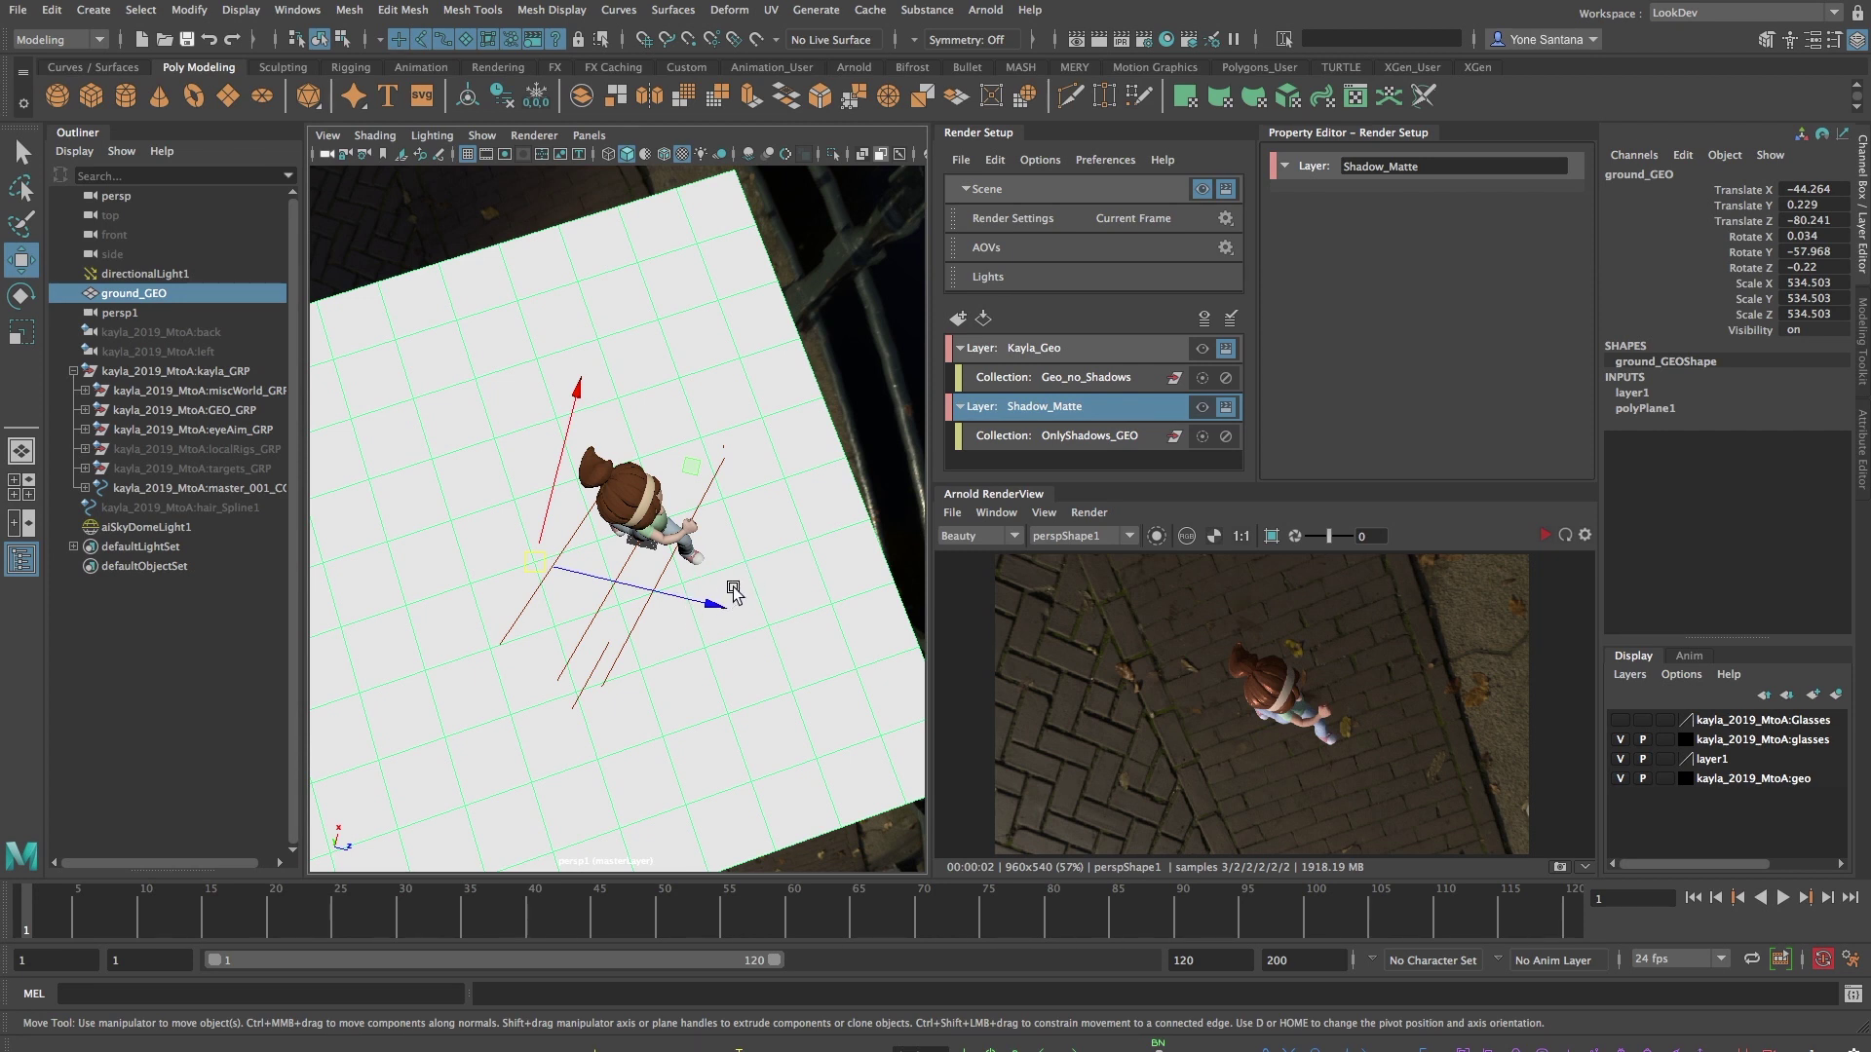
# Add shaderOverride1 to OnlyShadows_GEO and create an aiShadowMatte1 node in Hypershade by searching 'aish'.
pyautogui.rightClick(1020, 436)
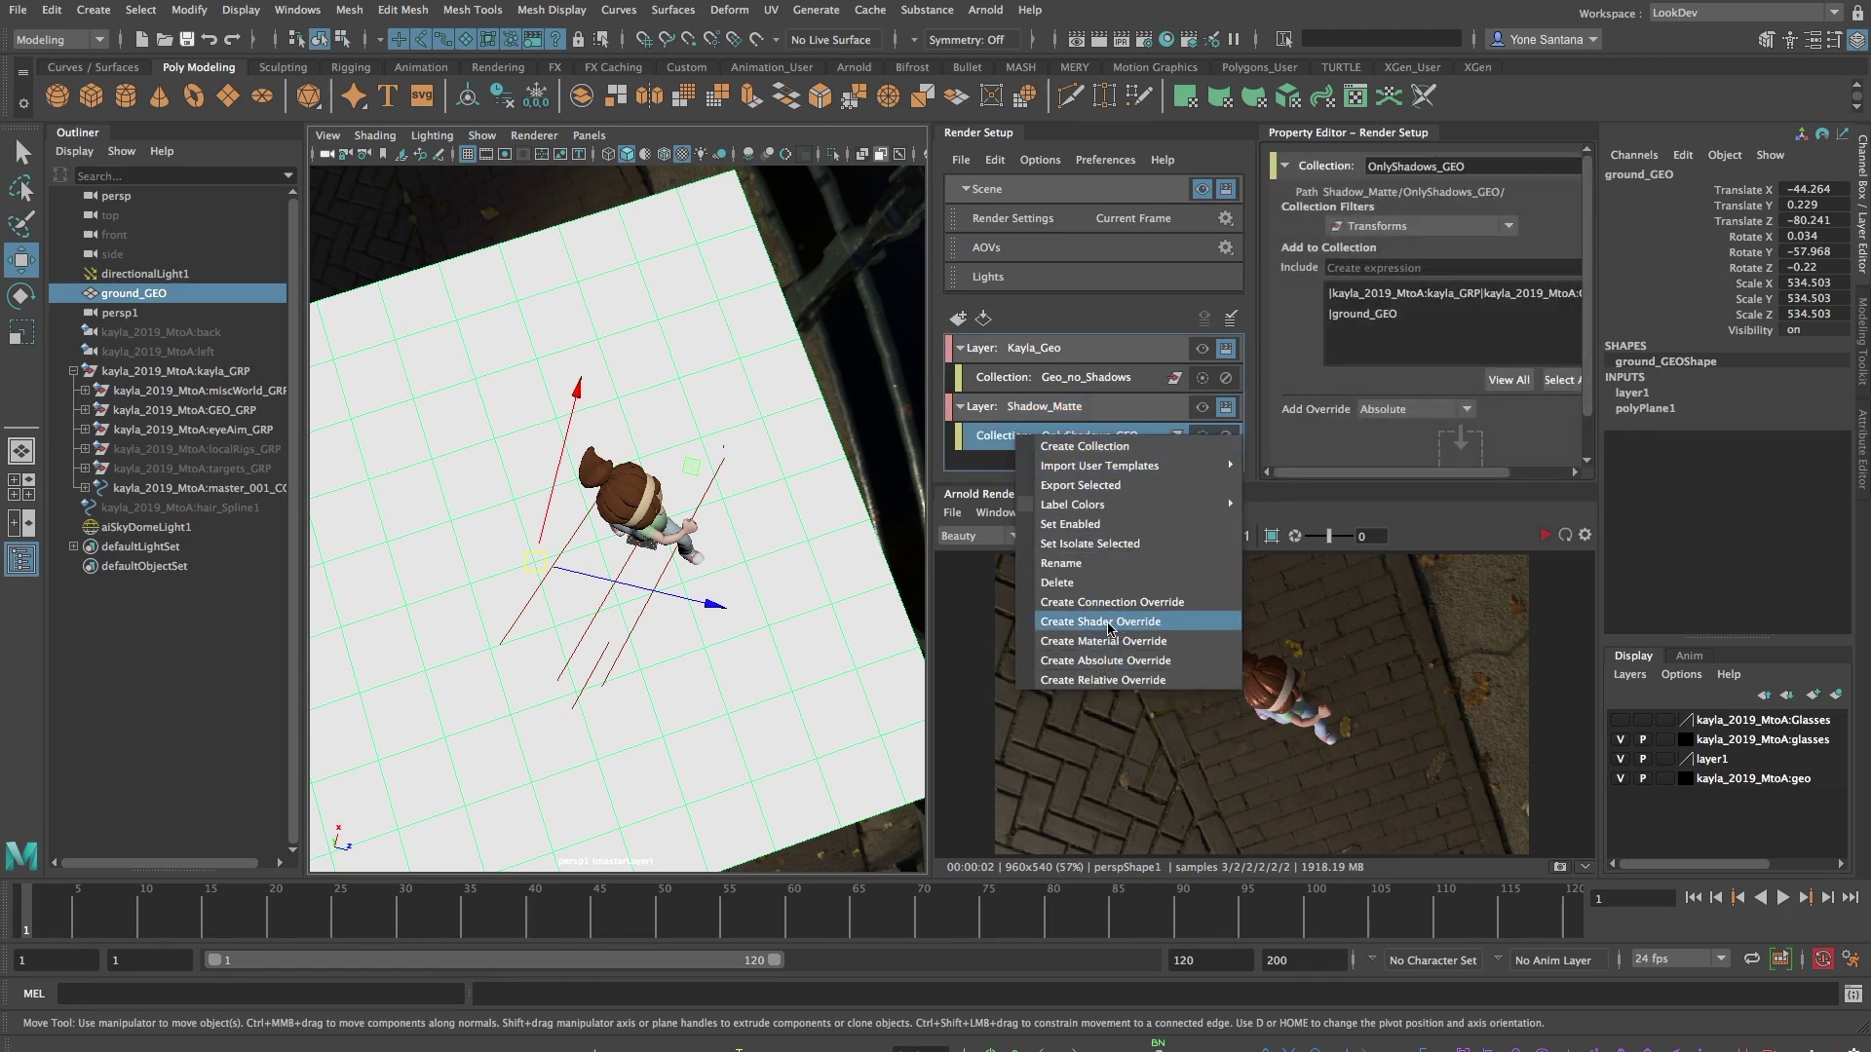
pyautogui.click(1150, 624)
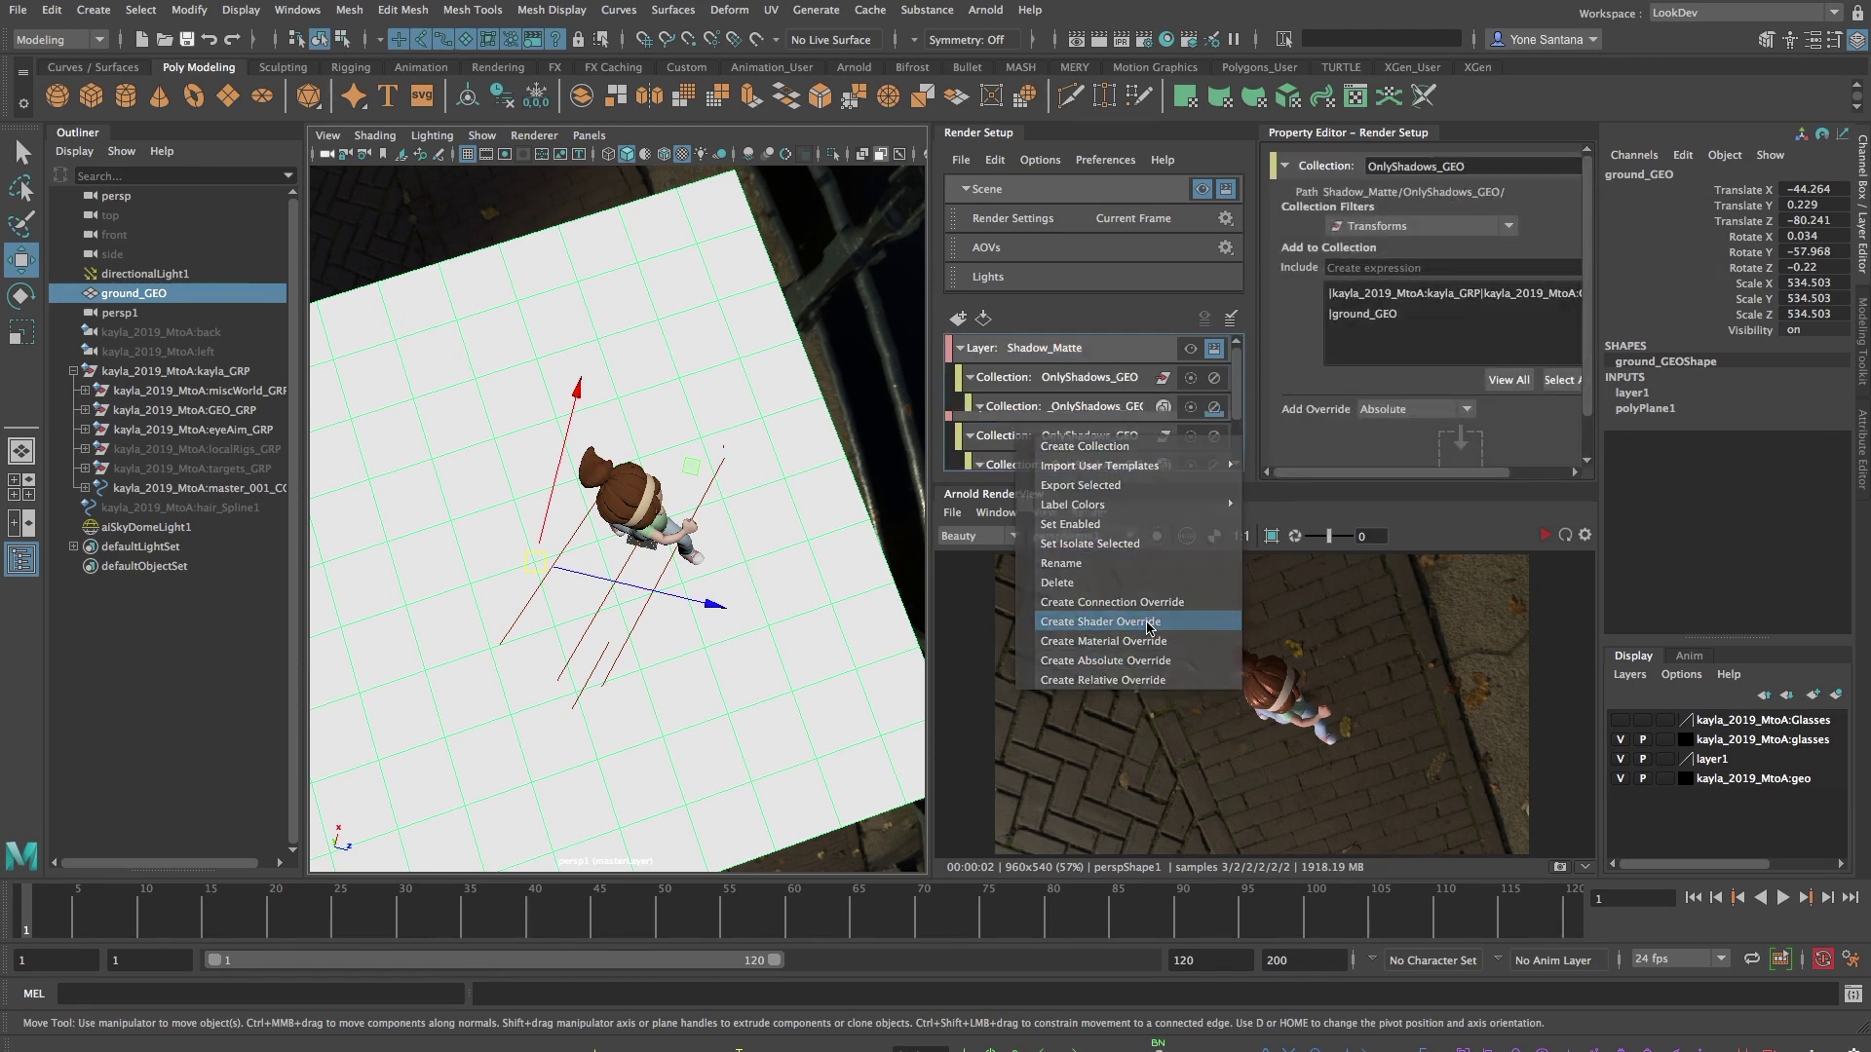
pyautogui.click(1167, 40)
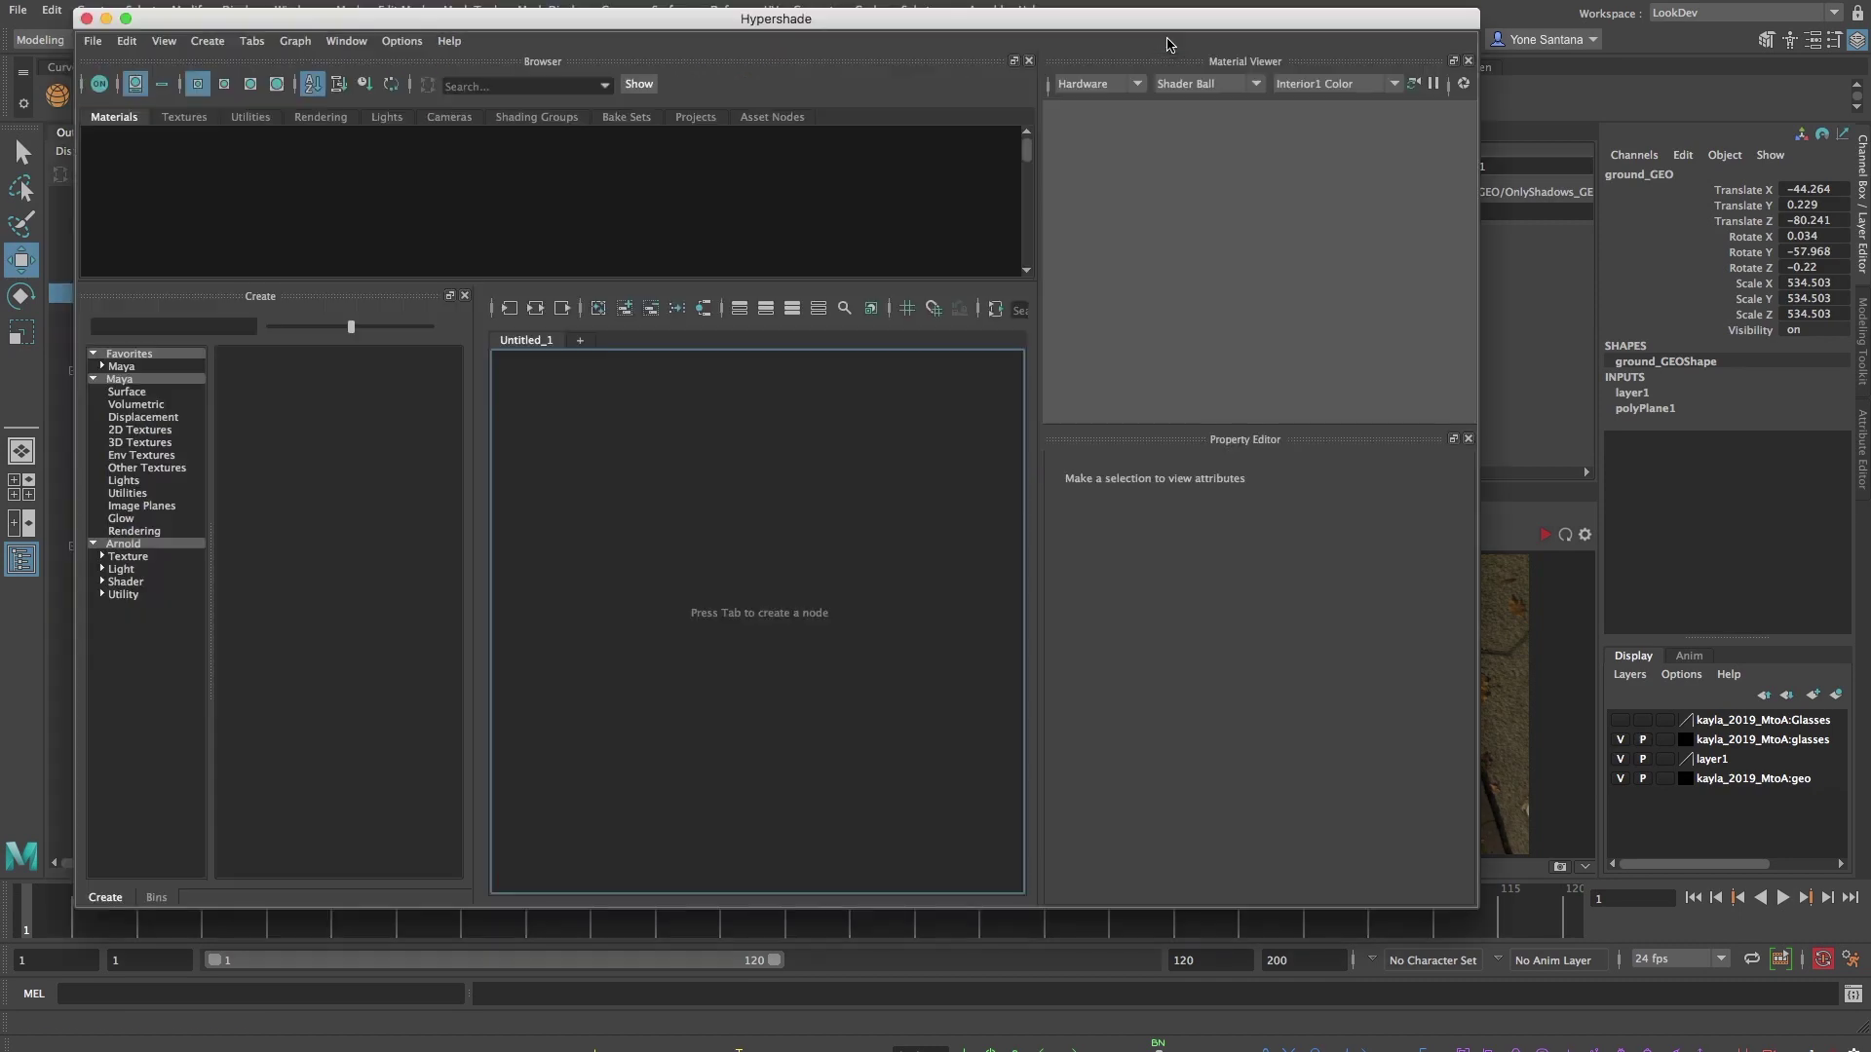
pyautogui.click(135, 546)
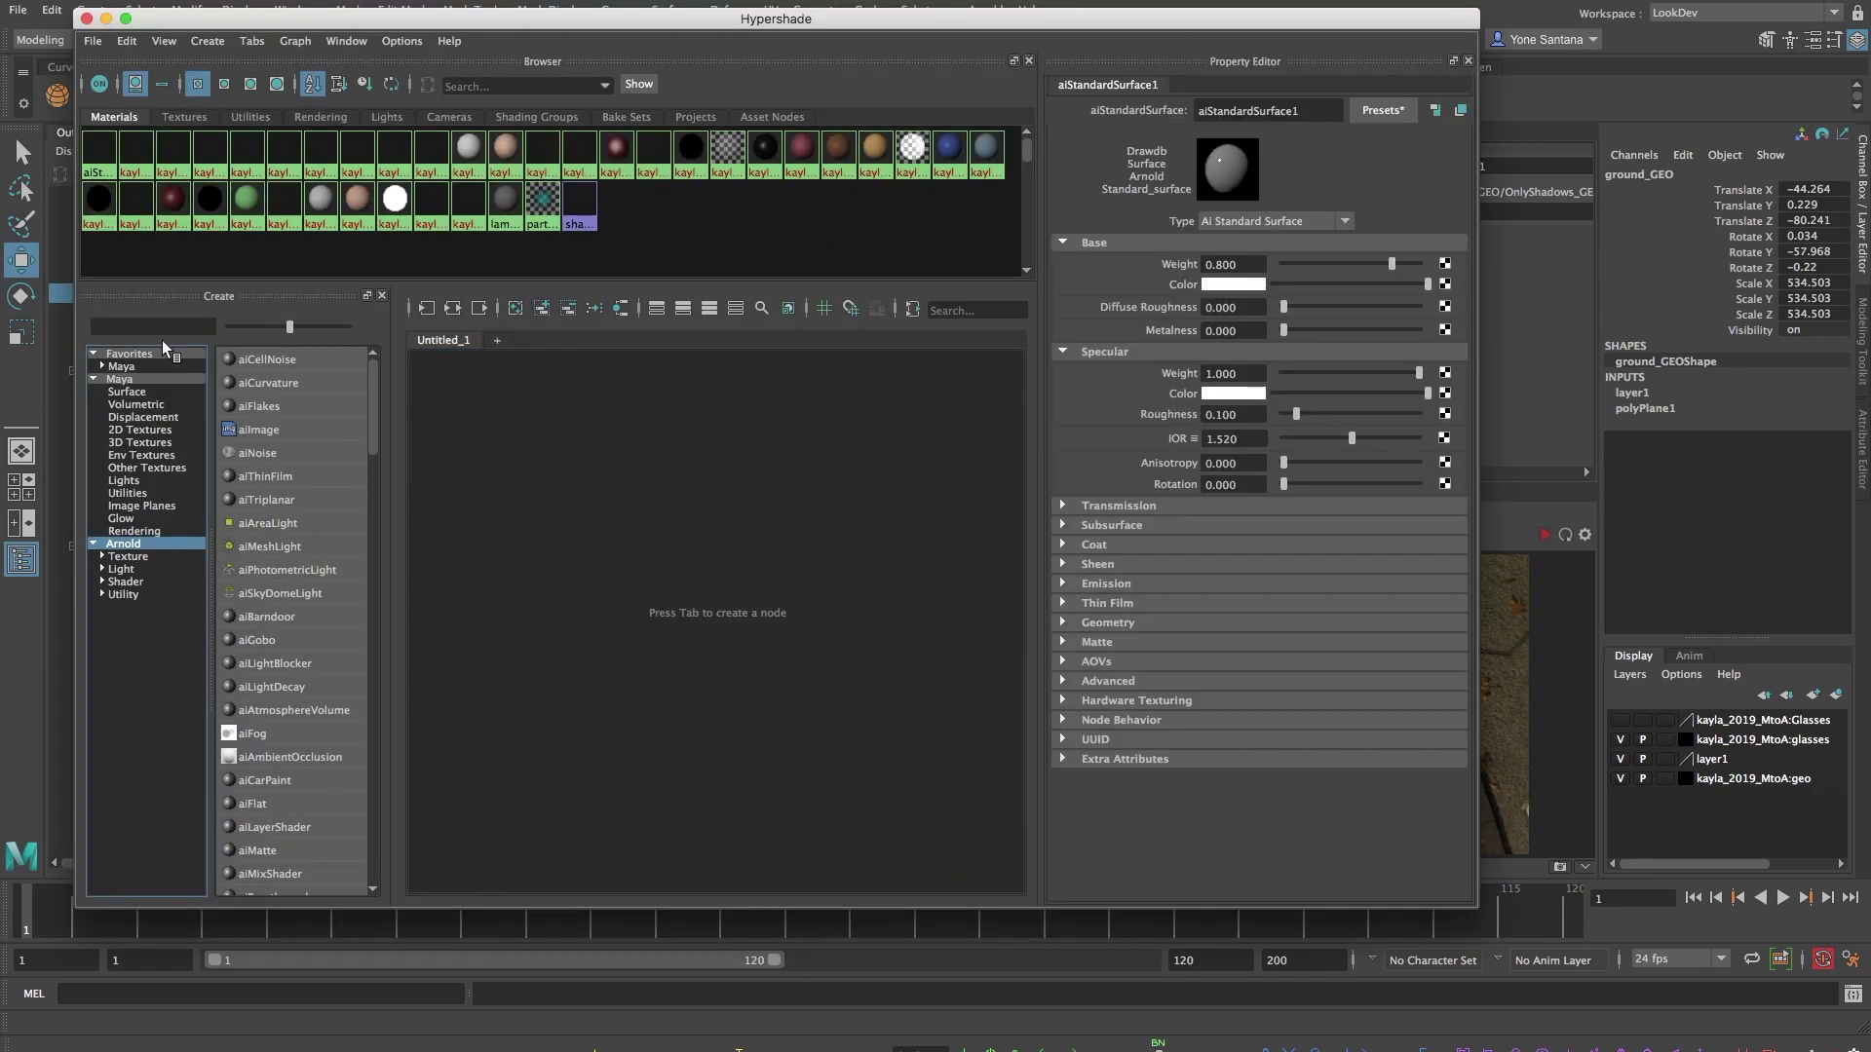
pyautogui.click(162, 328)
pyautogui.write('aish')
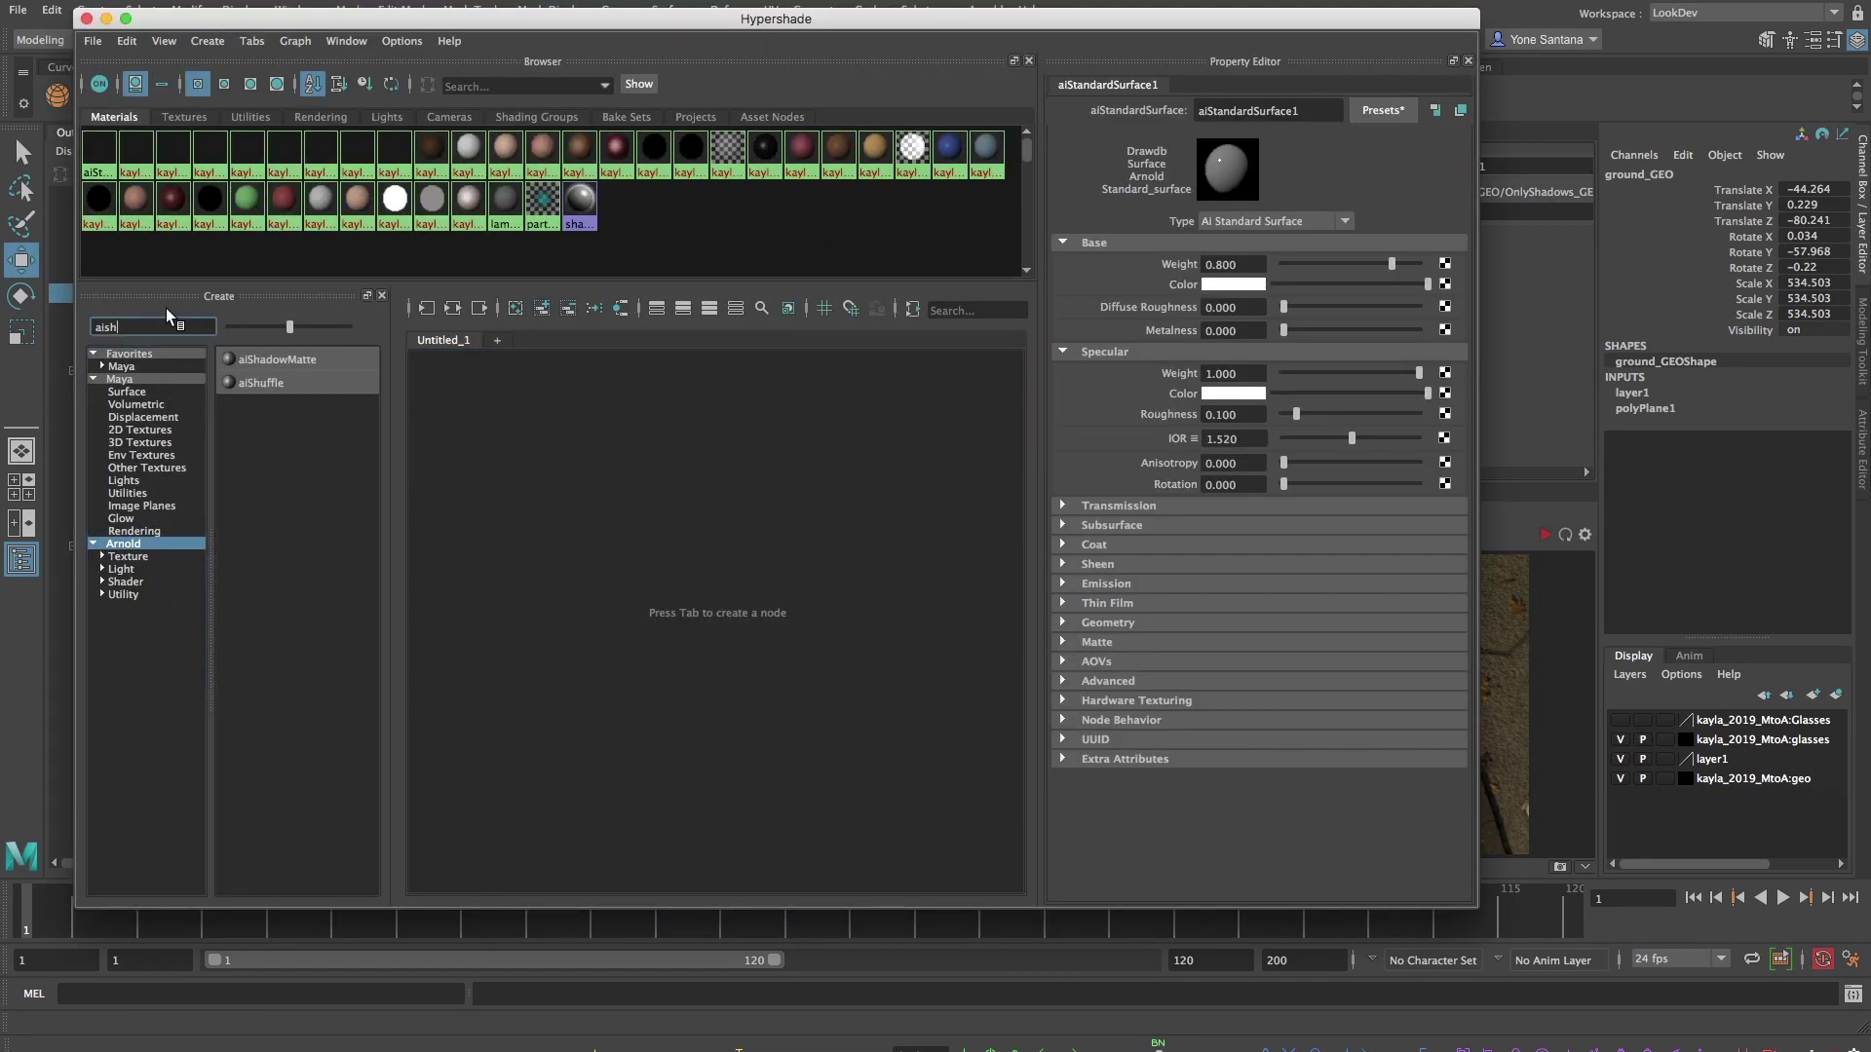
pyautogui.click(312, 357)
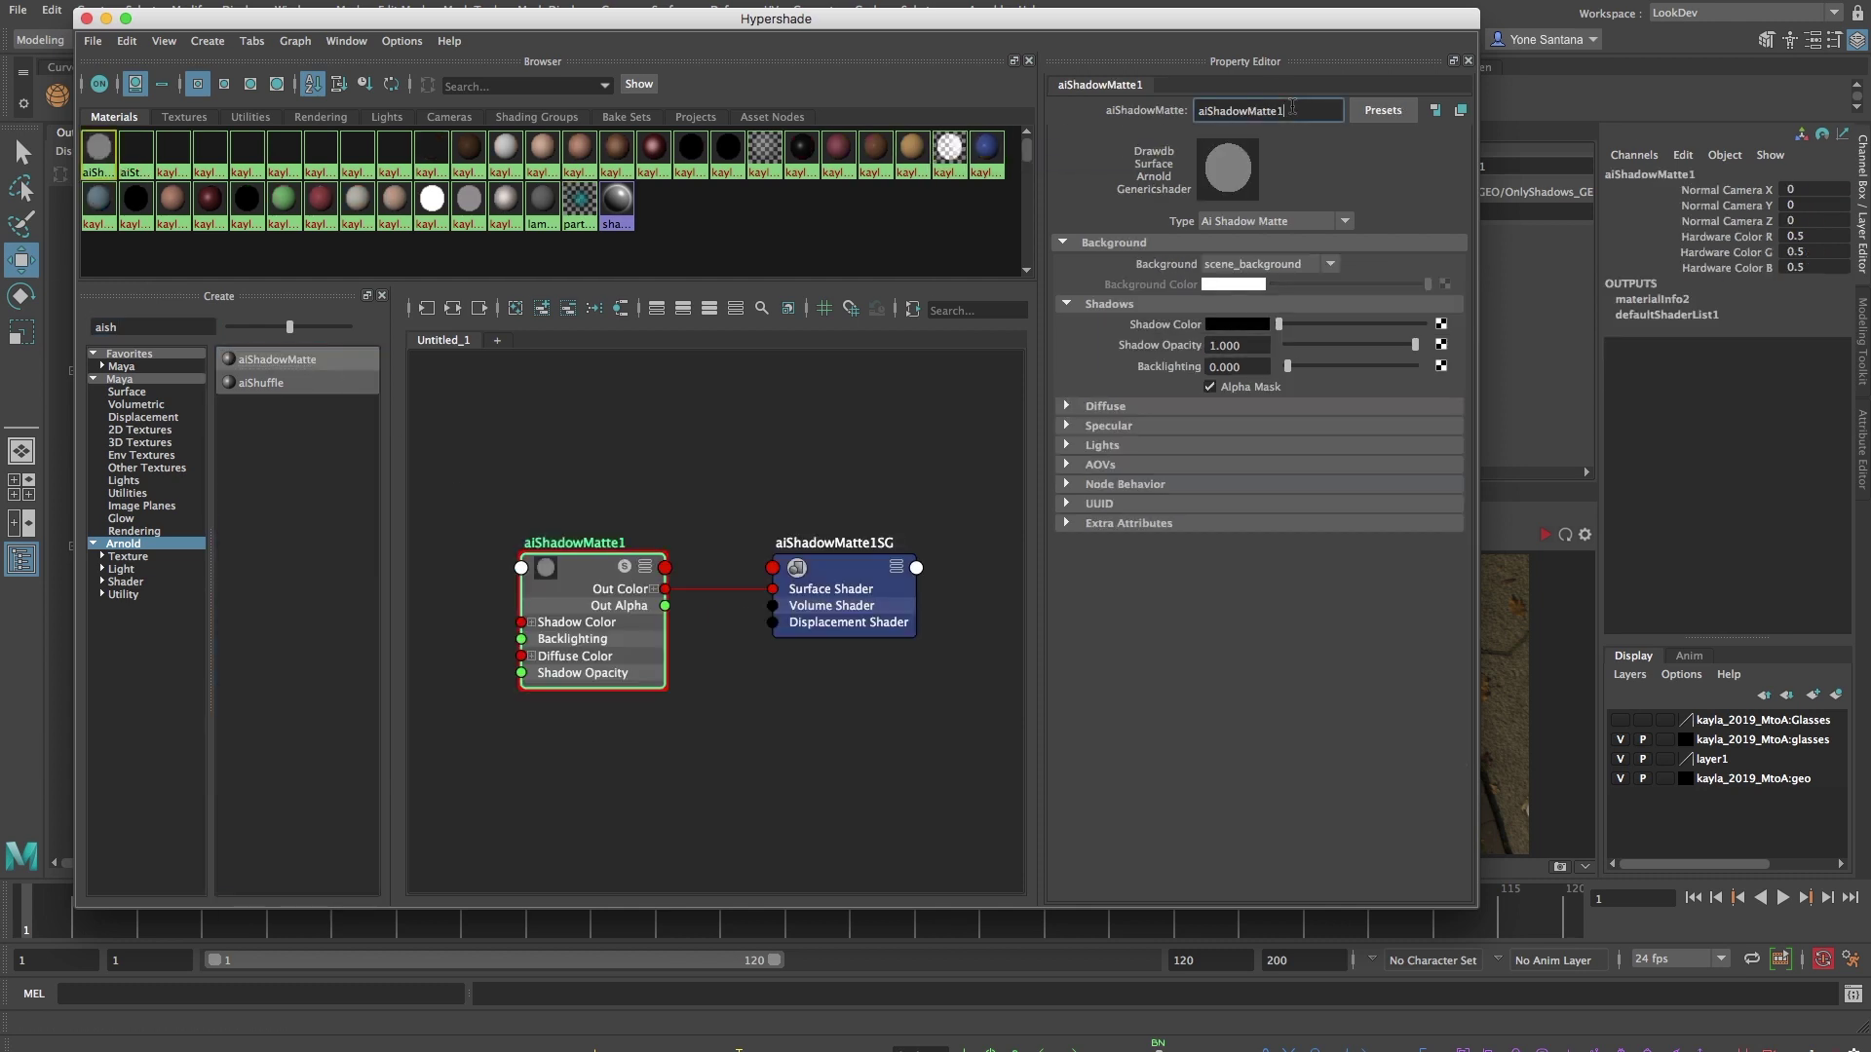
pyautogui.click(86, 19)
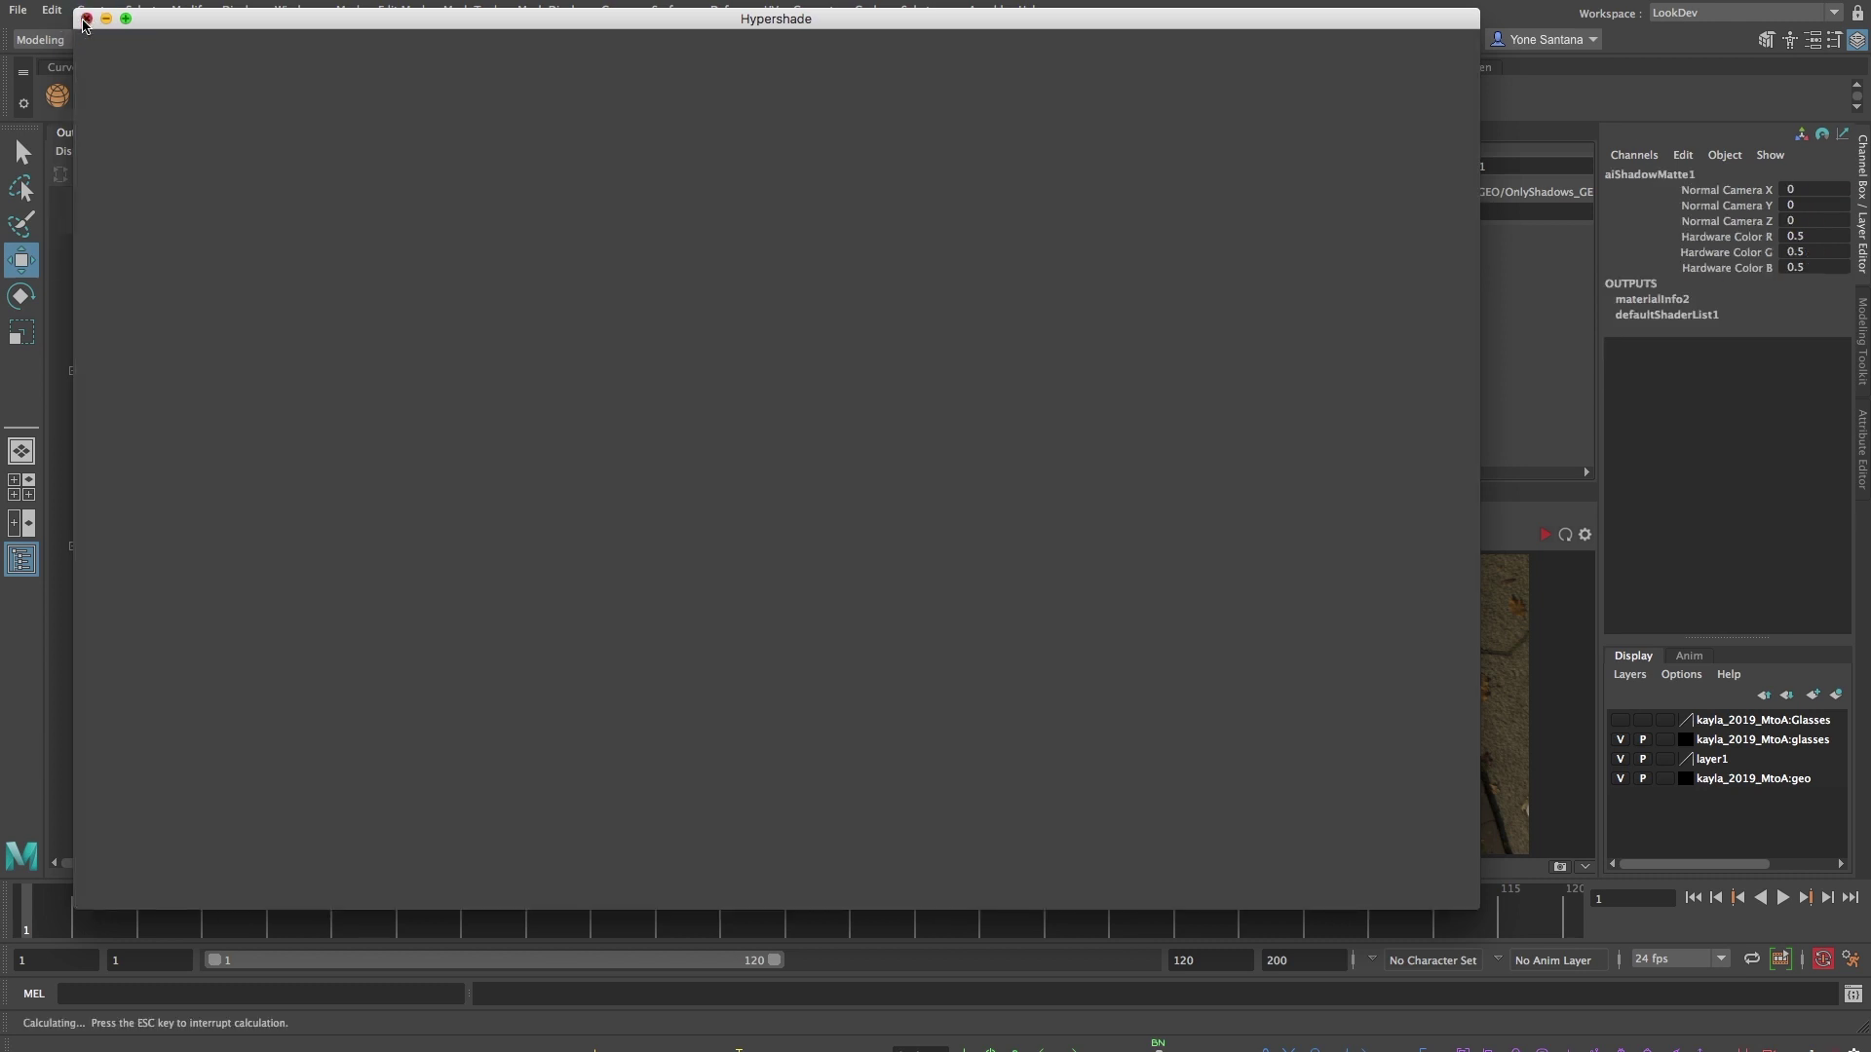
# Paste aiShadowMatte1 as the override shader, start an IPR render, and view its alpha channel.
pyautogui.click(1428, 211)
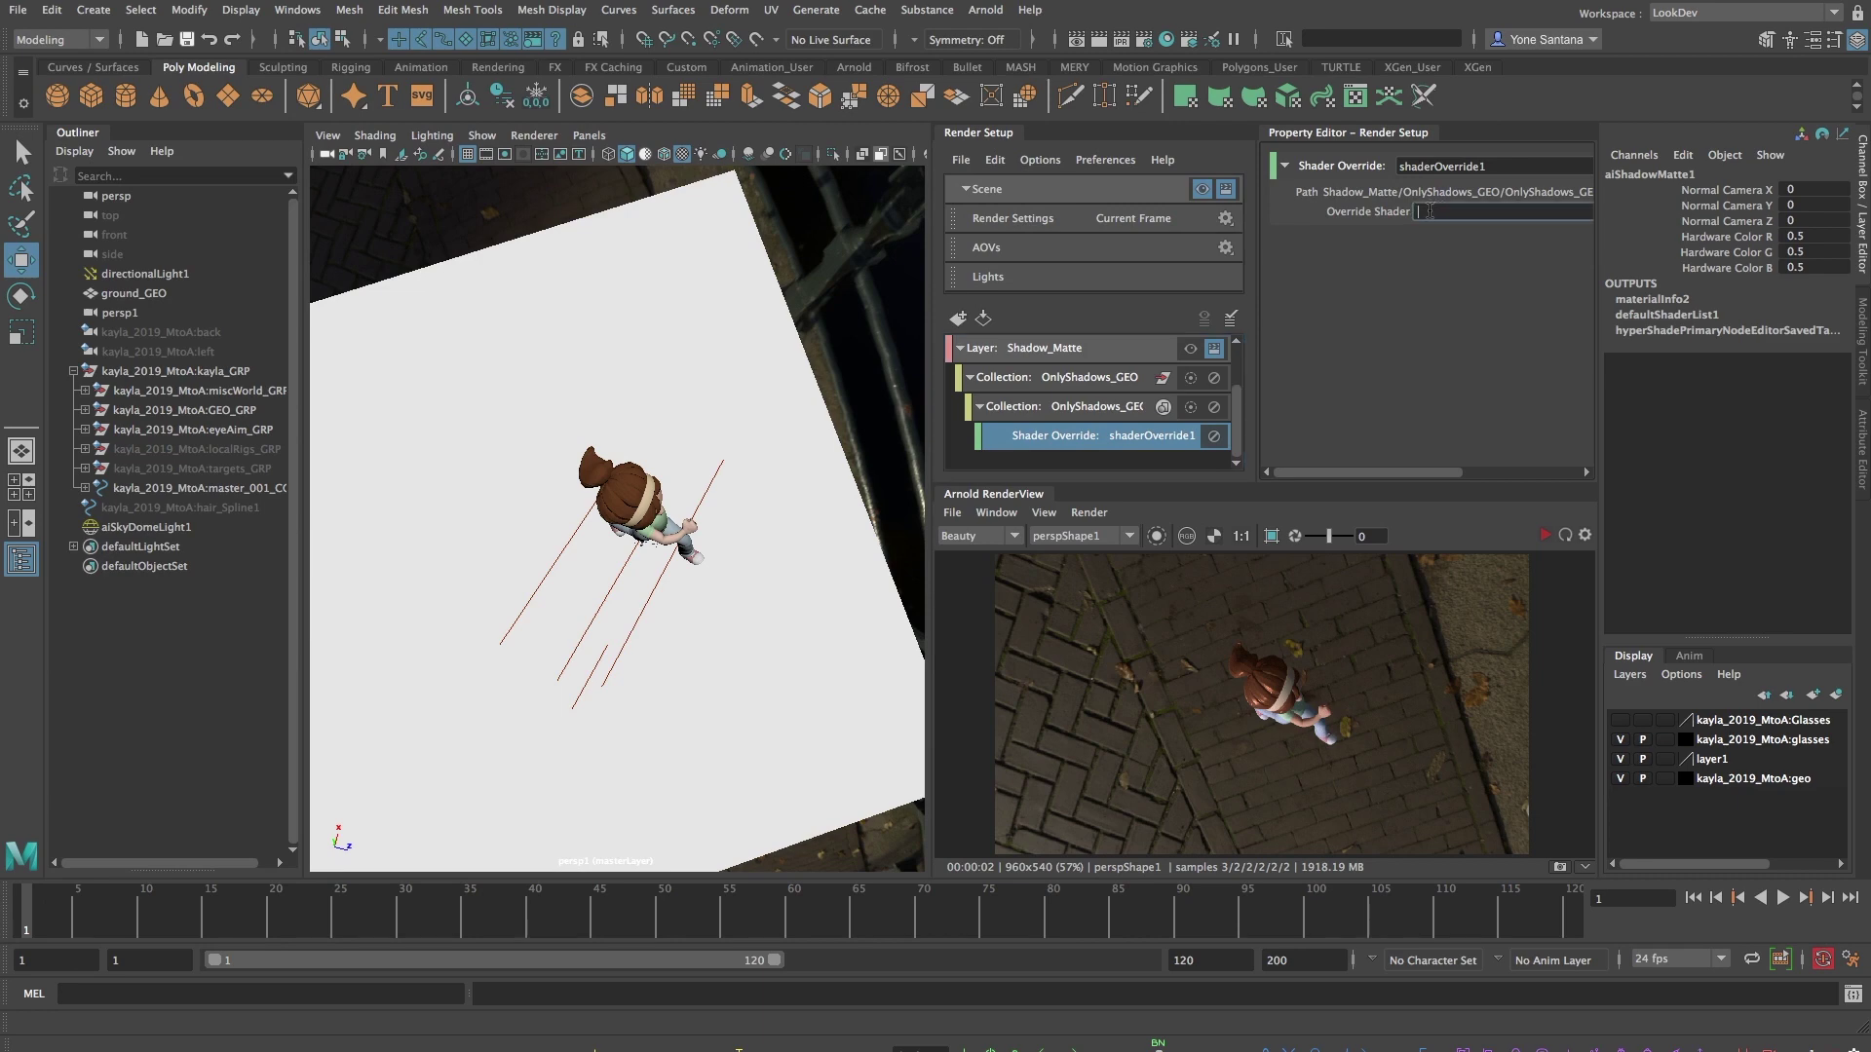
pyautogui.write('aiShadowMatte1')
pyautogui.press('Return')
pyautogui.click(1545, 536)
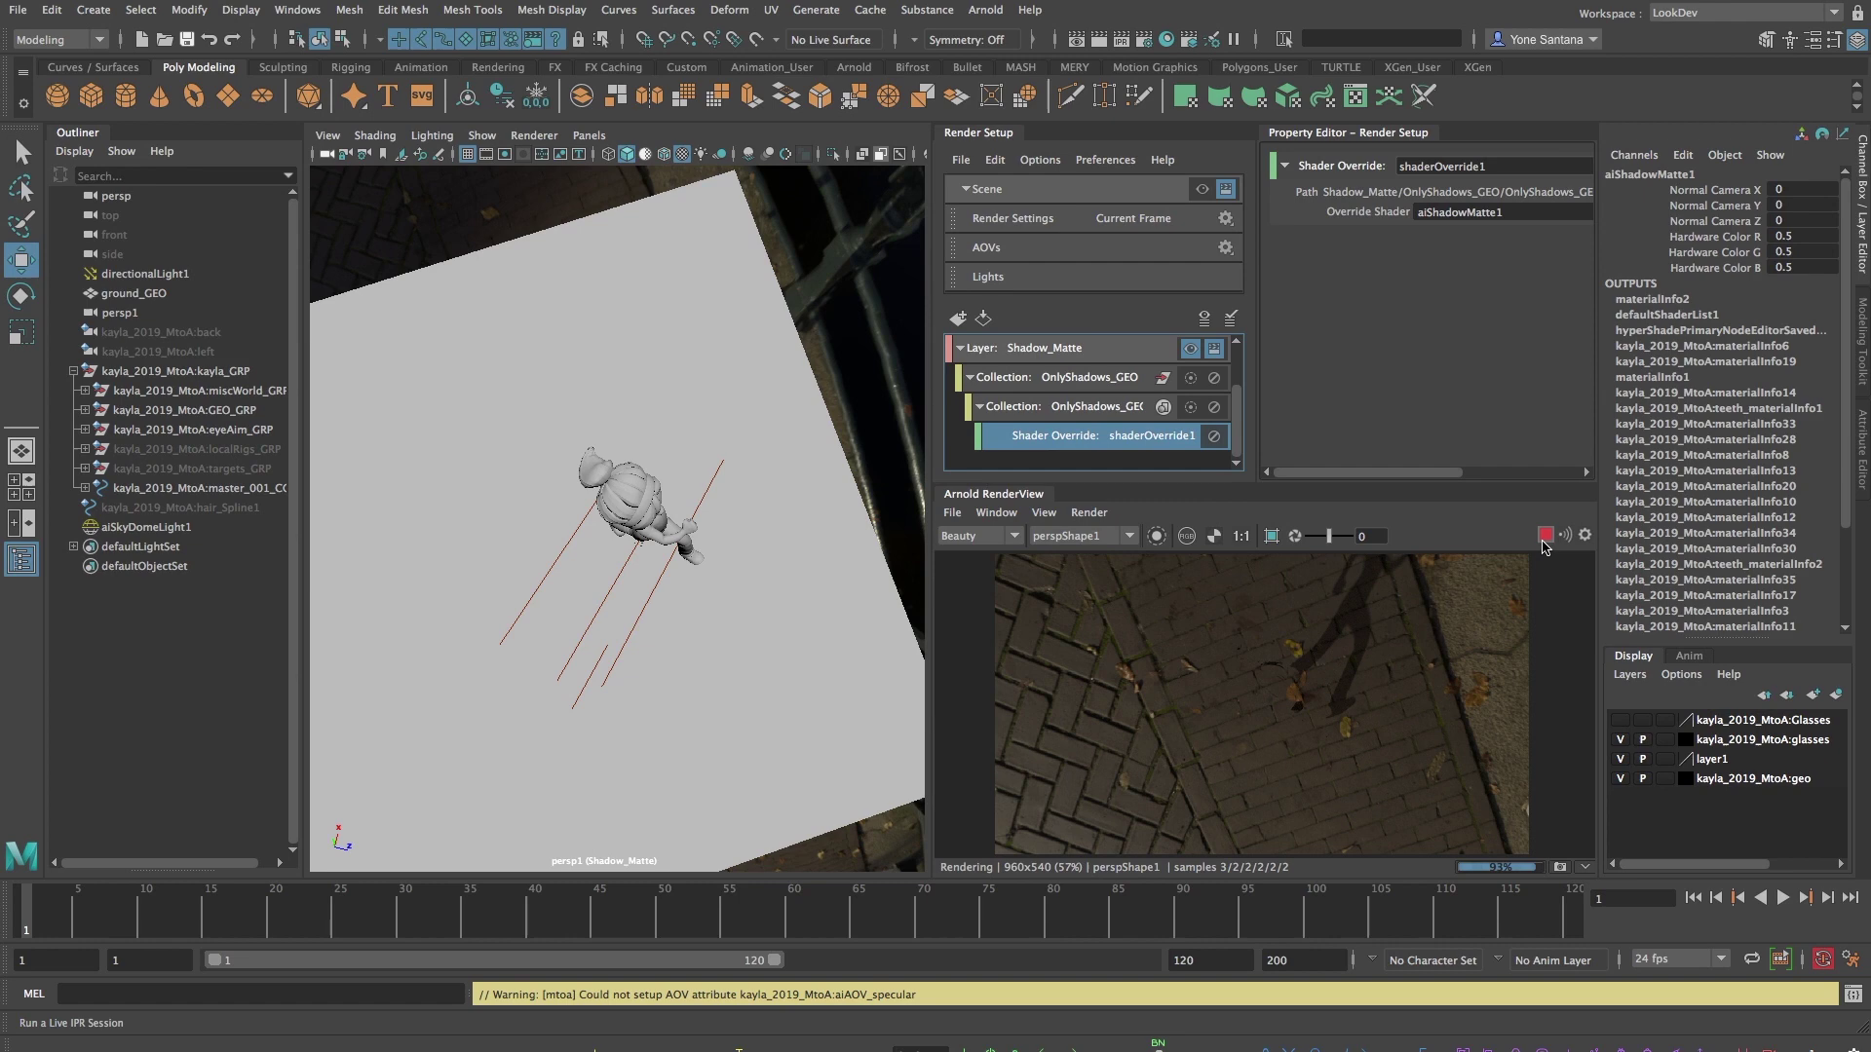
pyautogui.click(1186, 536)
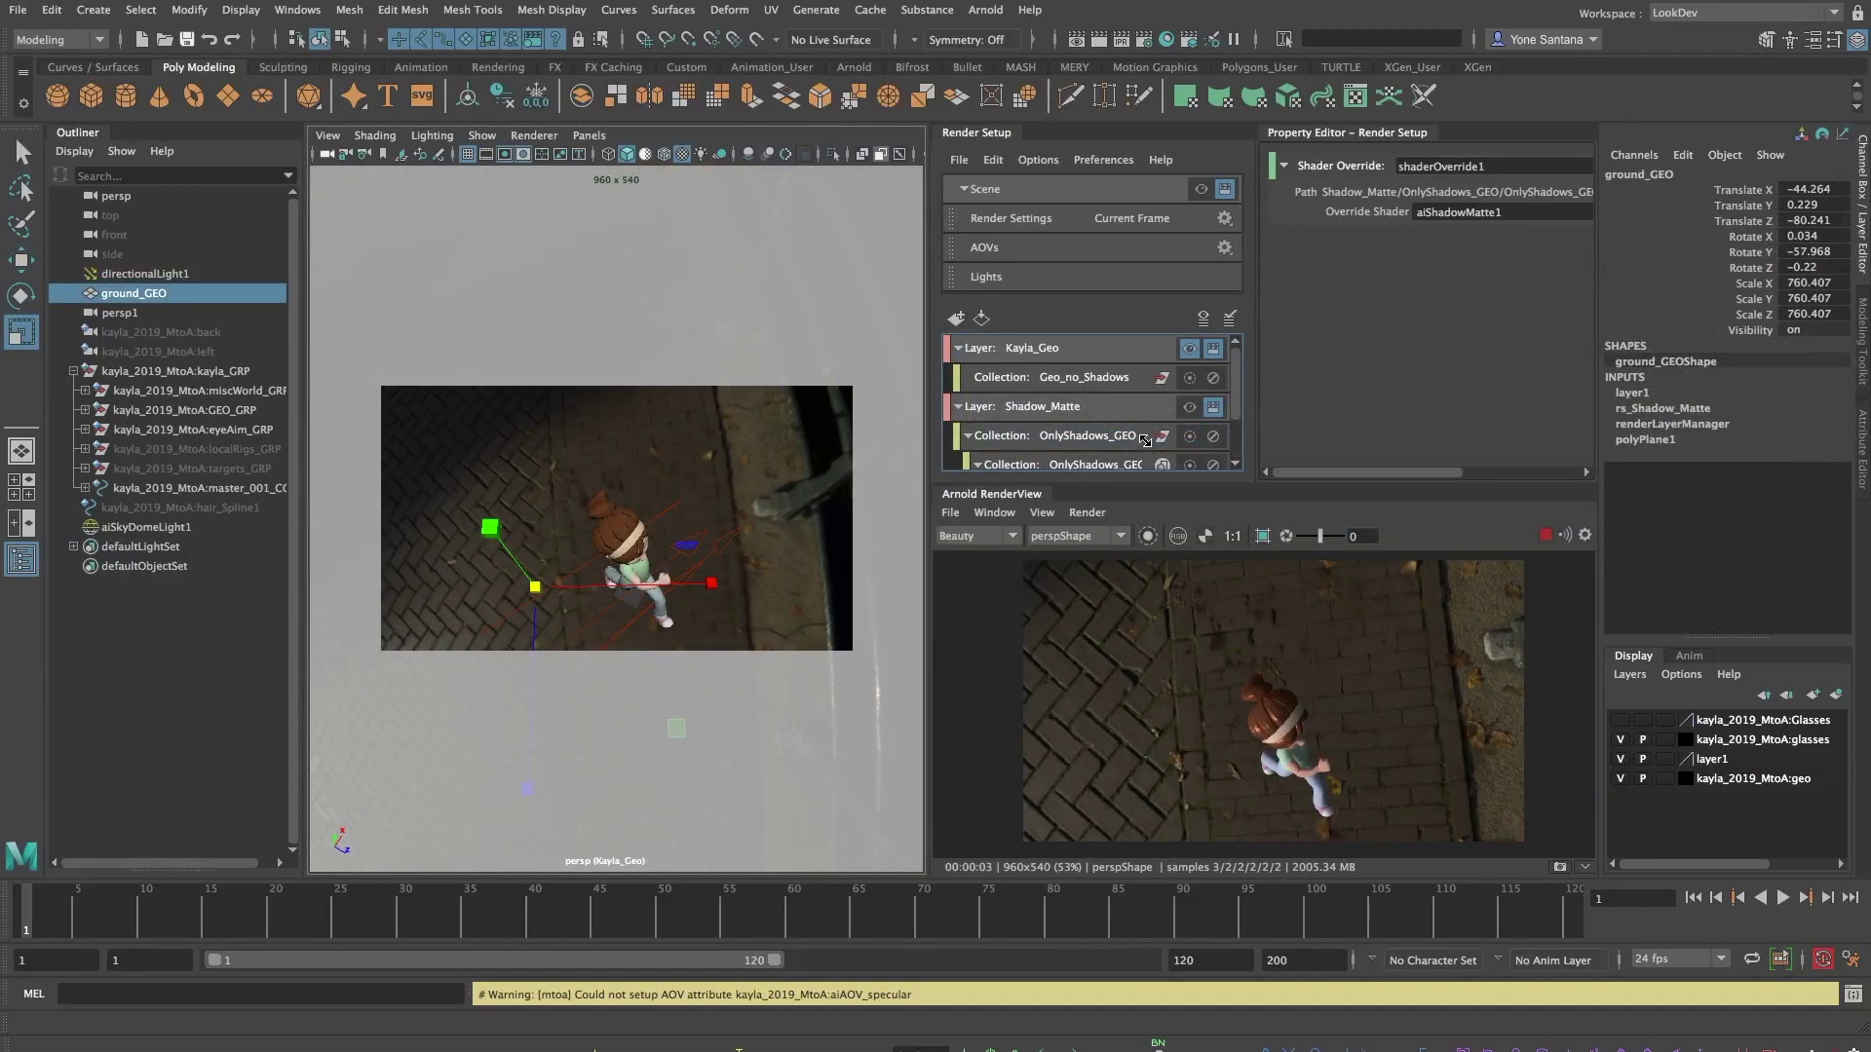
# Add a 'lights' collection to Kayla_Geo and include directionalLight1 in it.
pyautogui.click(1016, 352)
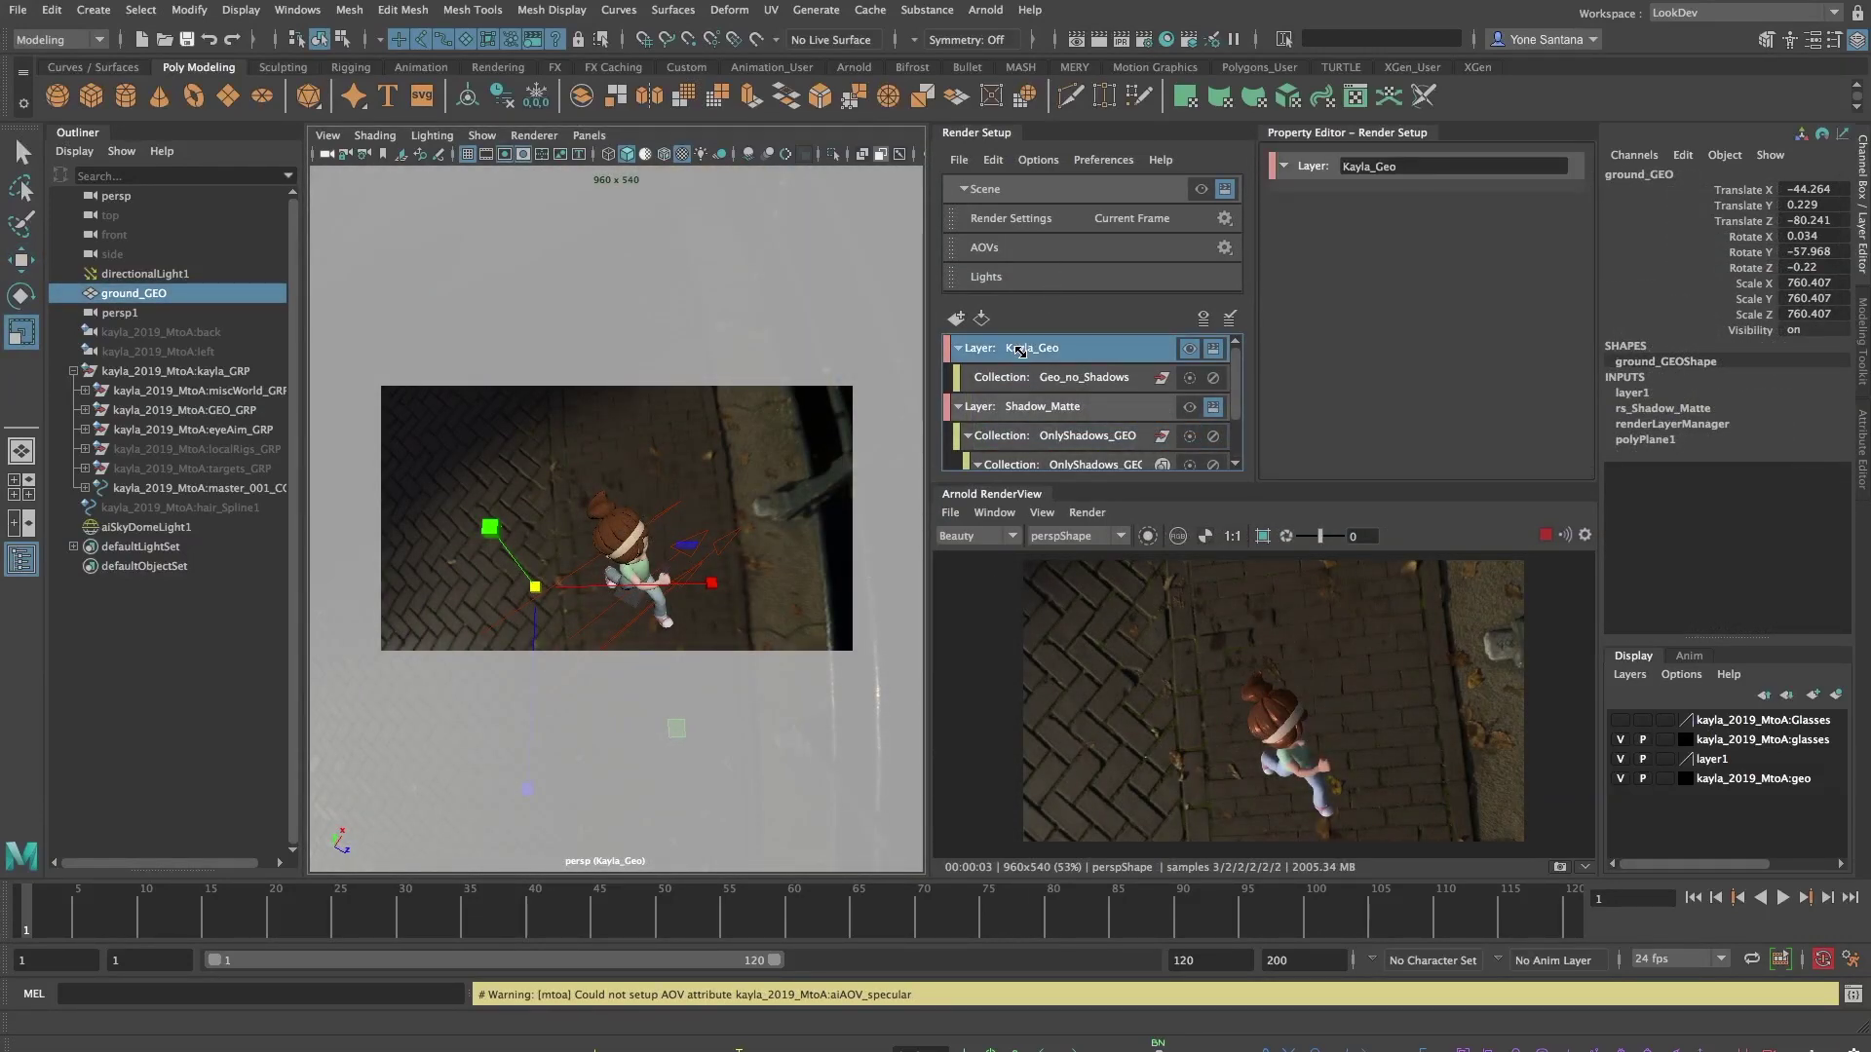
pyautogui.rightClick(1016, 353)
pyautogui.click(1072, 360)
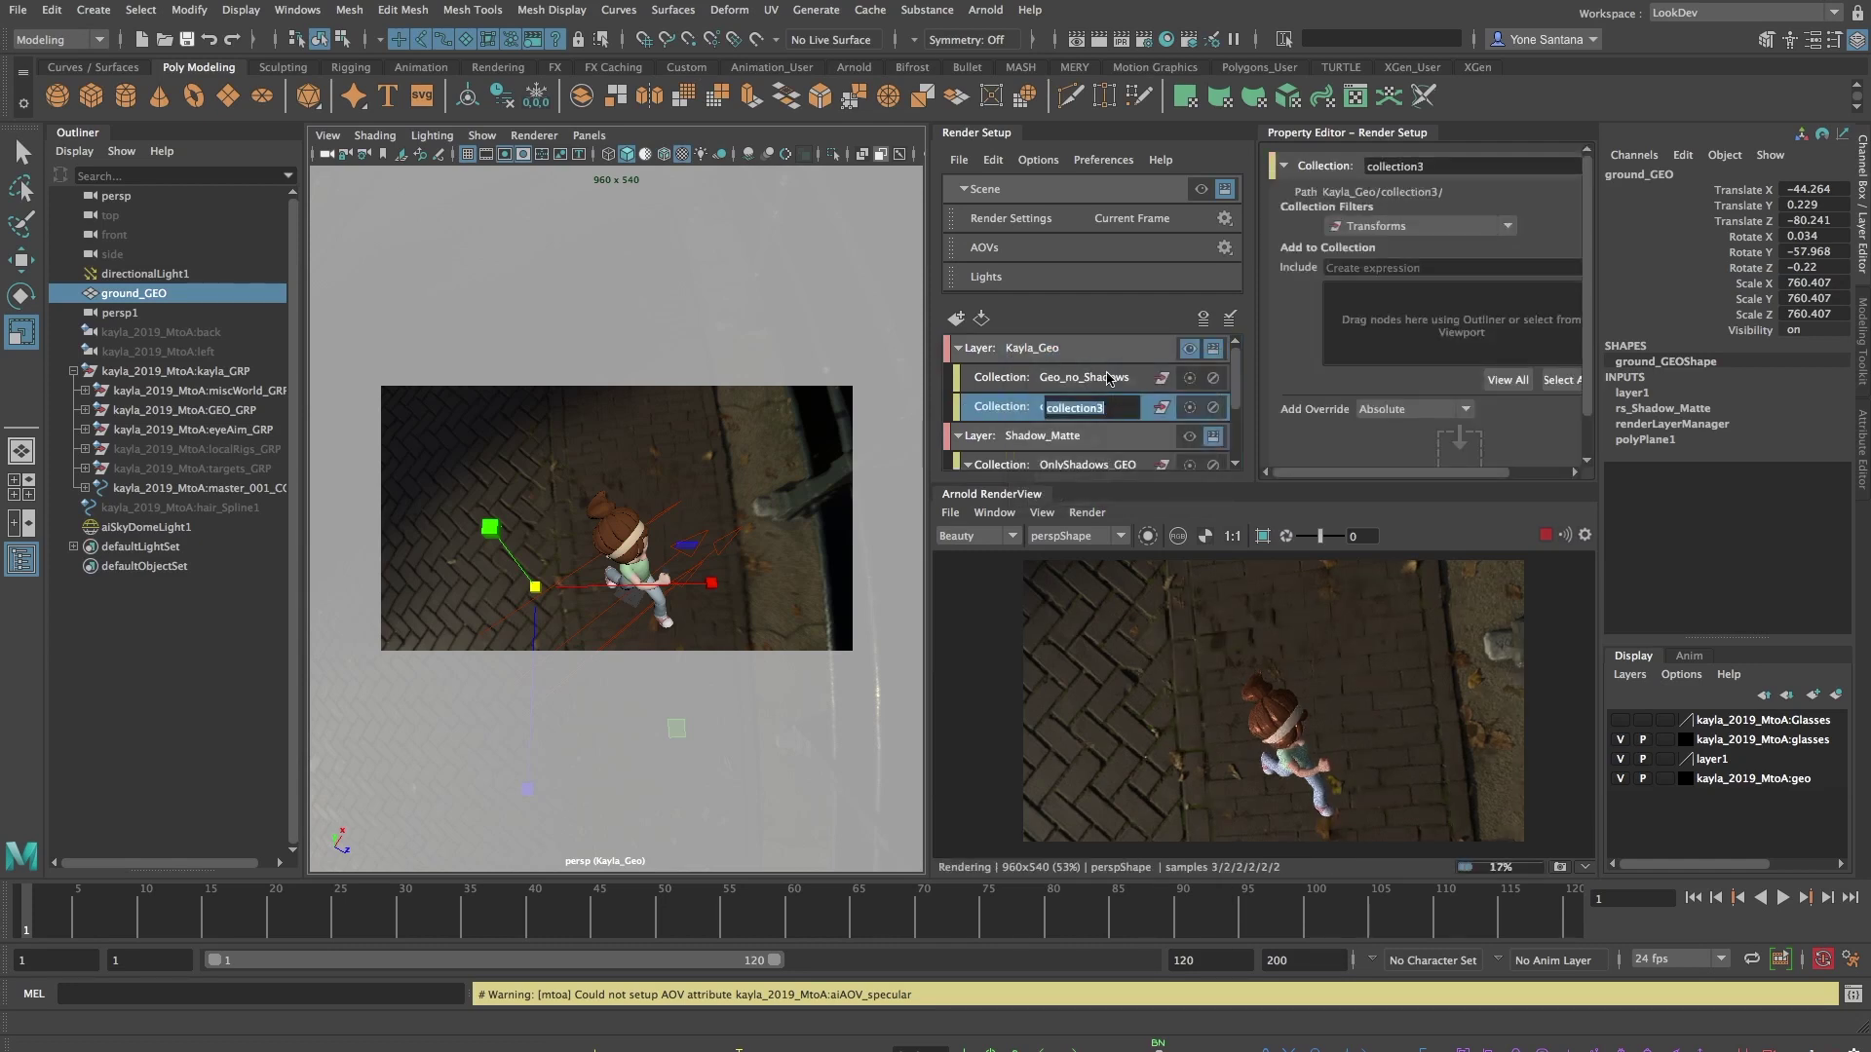
pyautogui.write('lights')
pyautogui.press('Return')
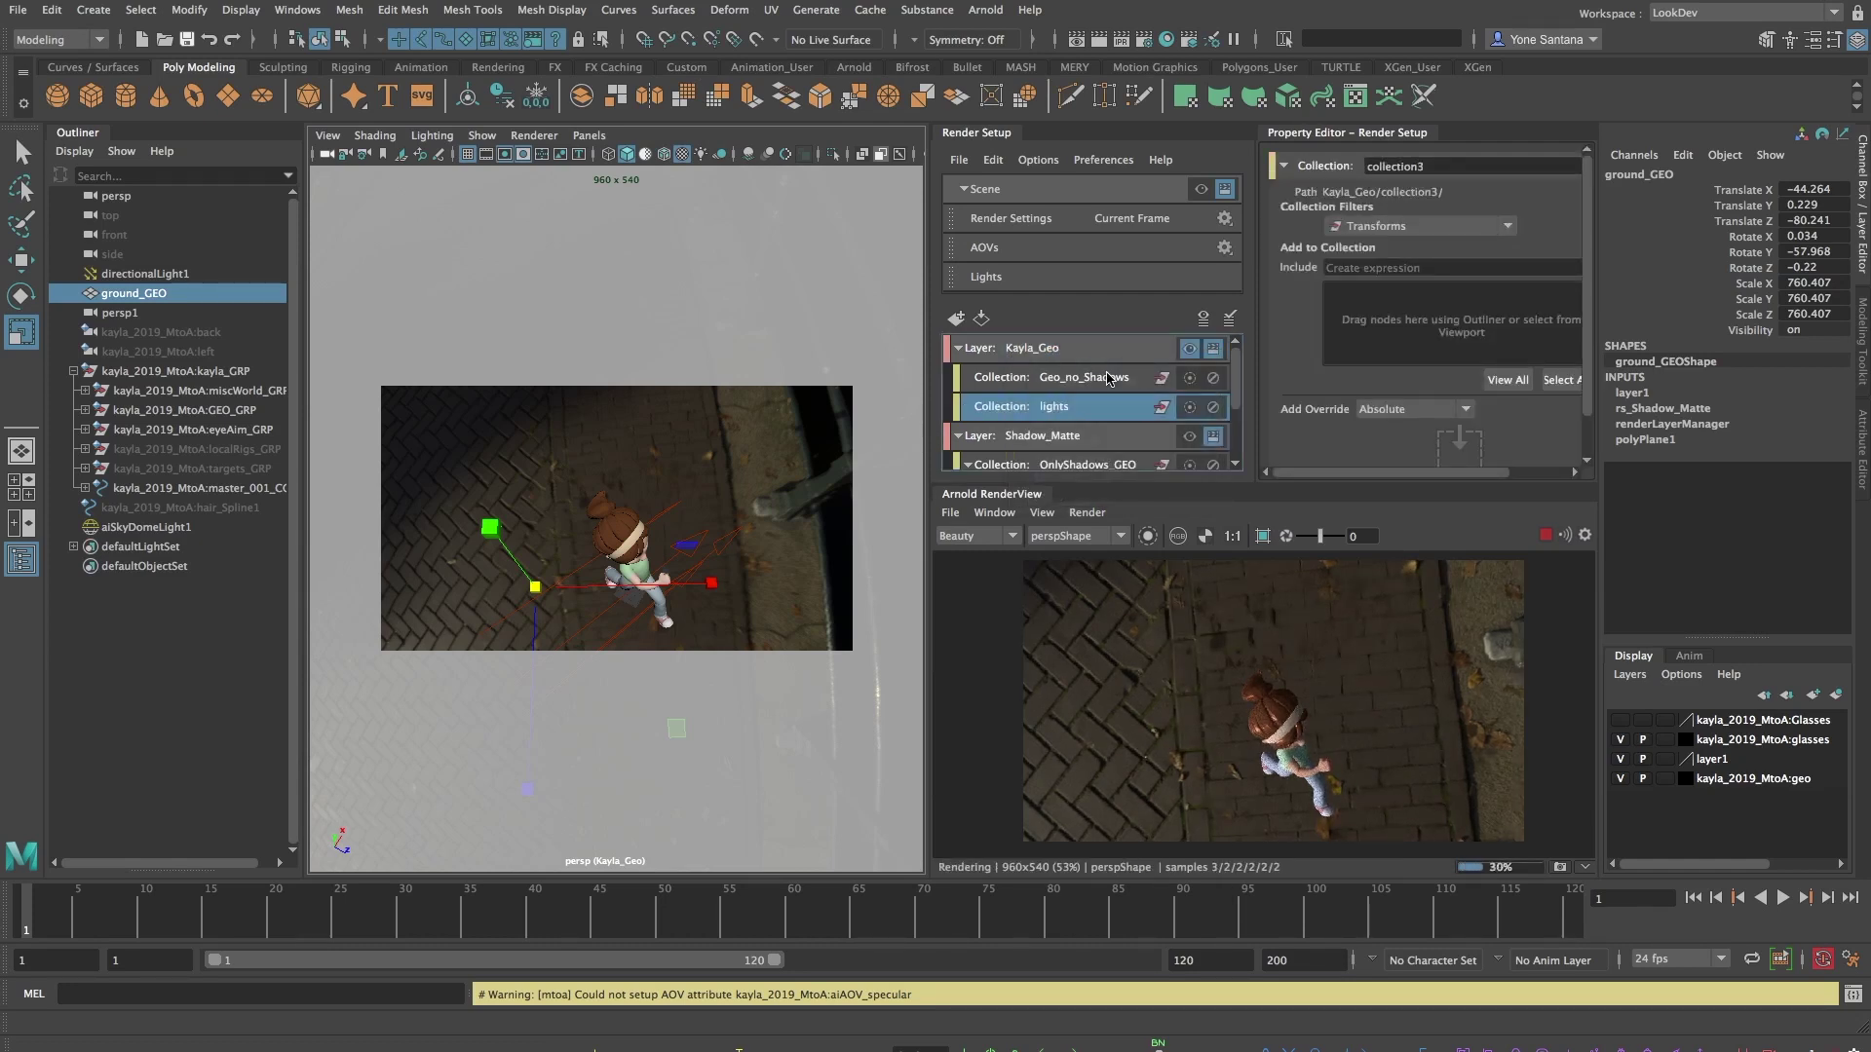
pyautogui.click(130, 276)
pyautogui.moveTo(130, 280); pyautogui.dragTo(1415, 308)
# Create an absolute override on the light's Arnold Cast Shadows attribute for the visible Kayla_Geo layer.
pyautogui.hotkey('ctrl', 'a')
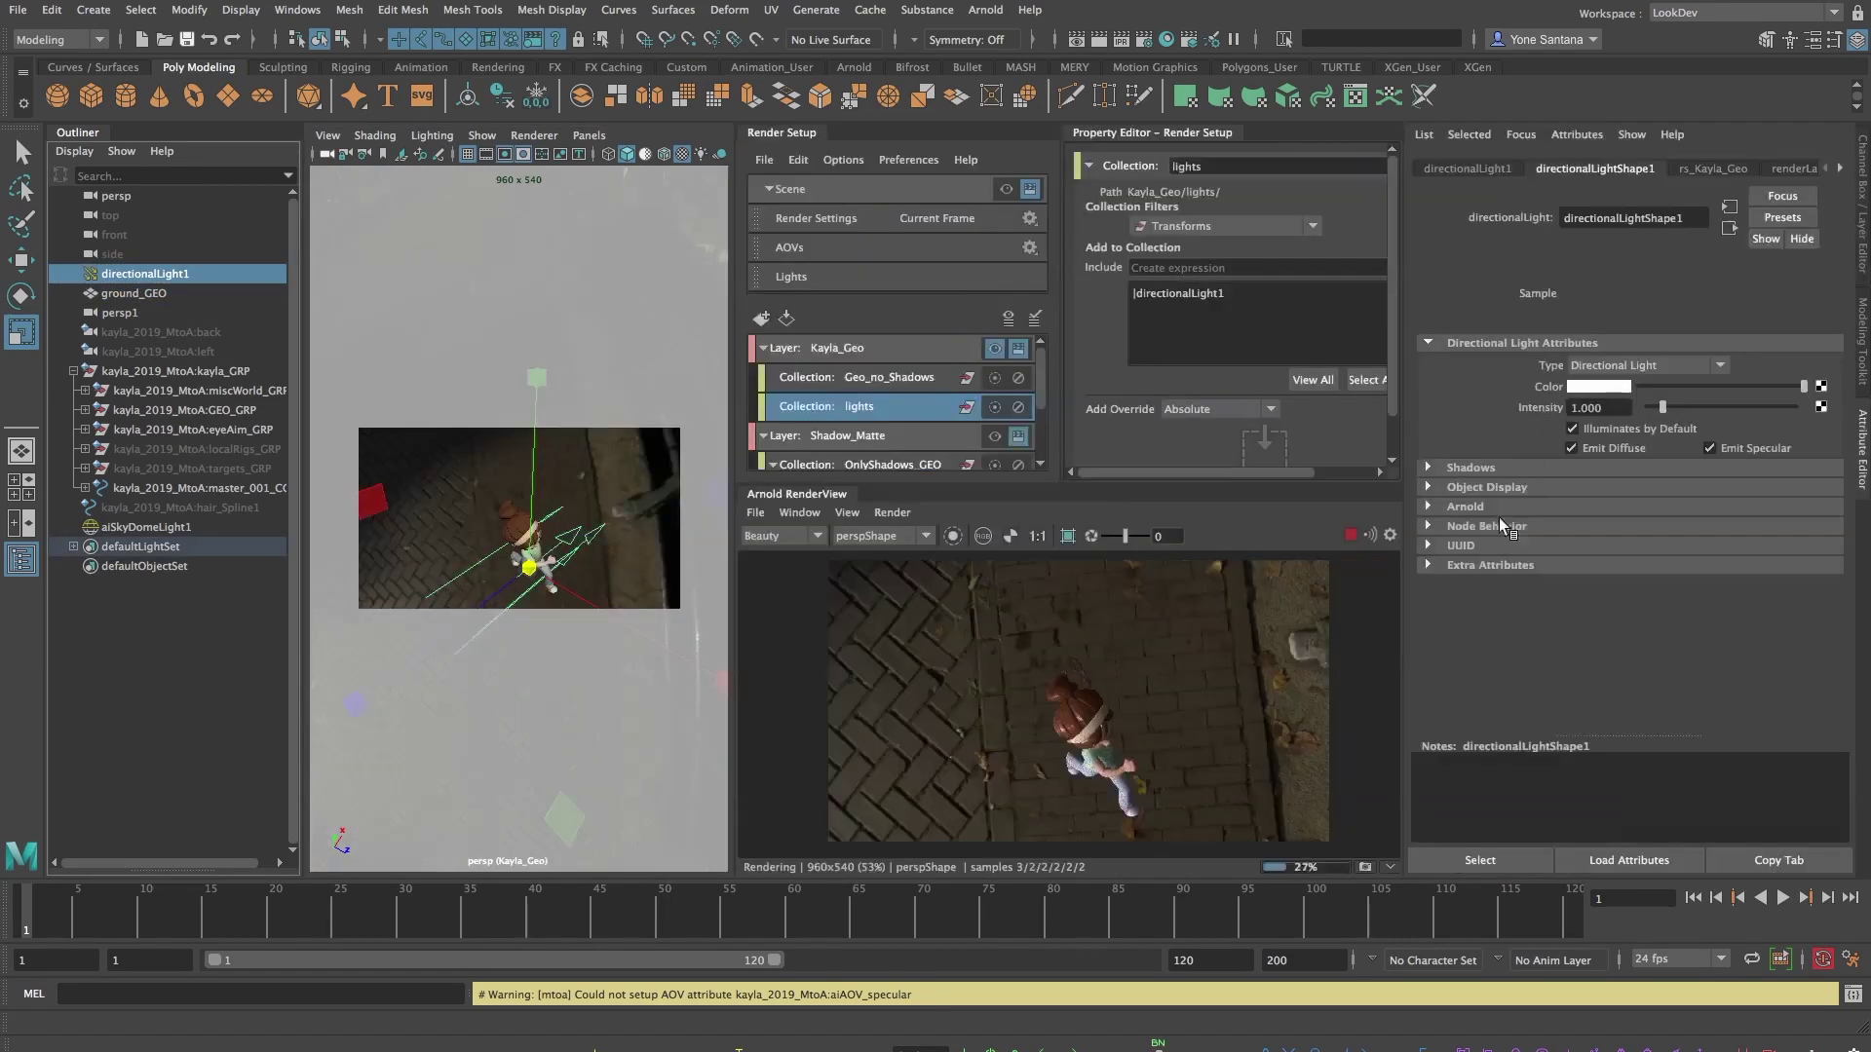
pyautogui.click(1429, 507)
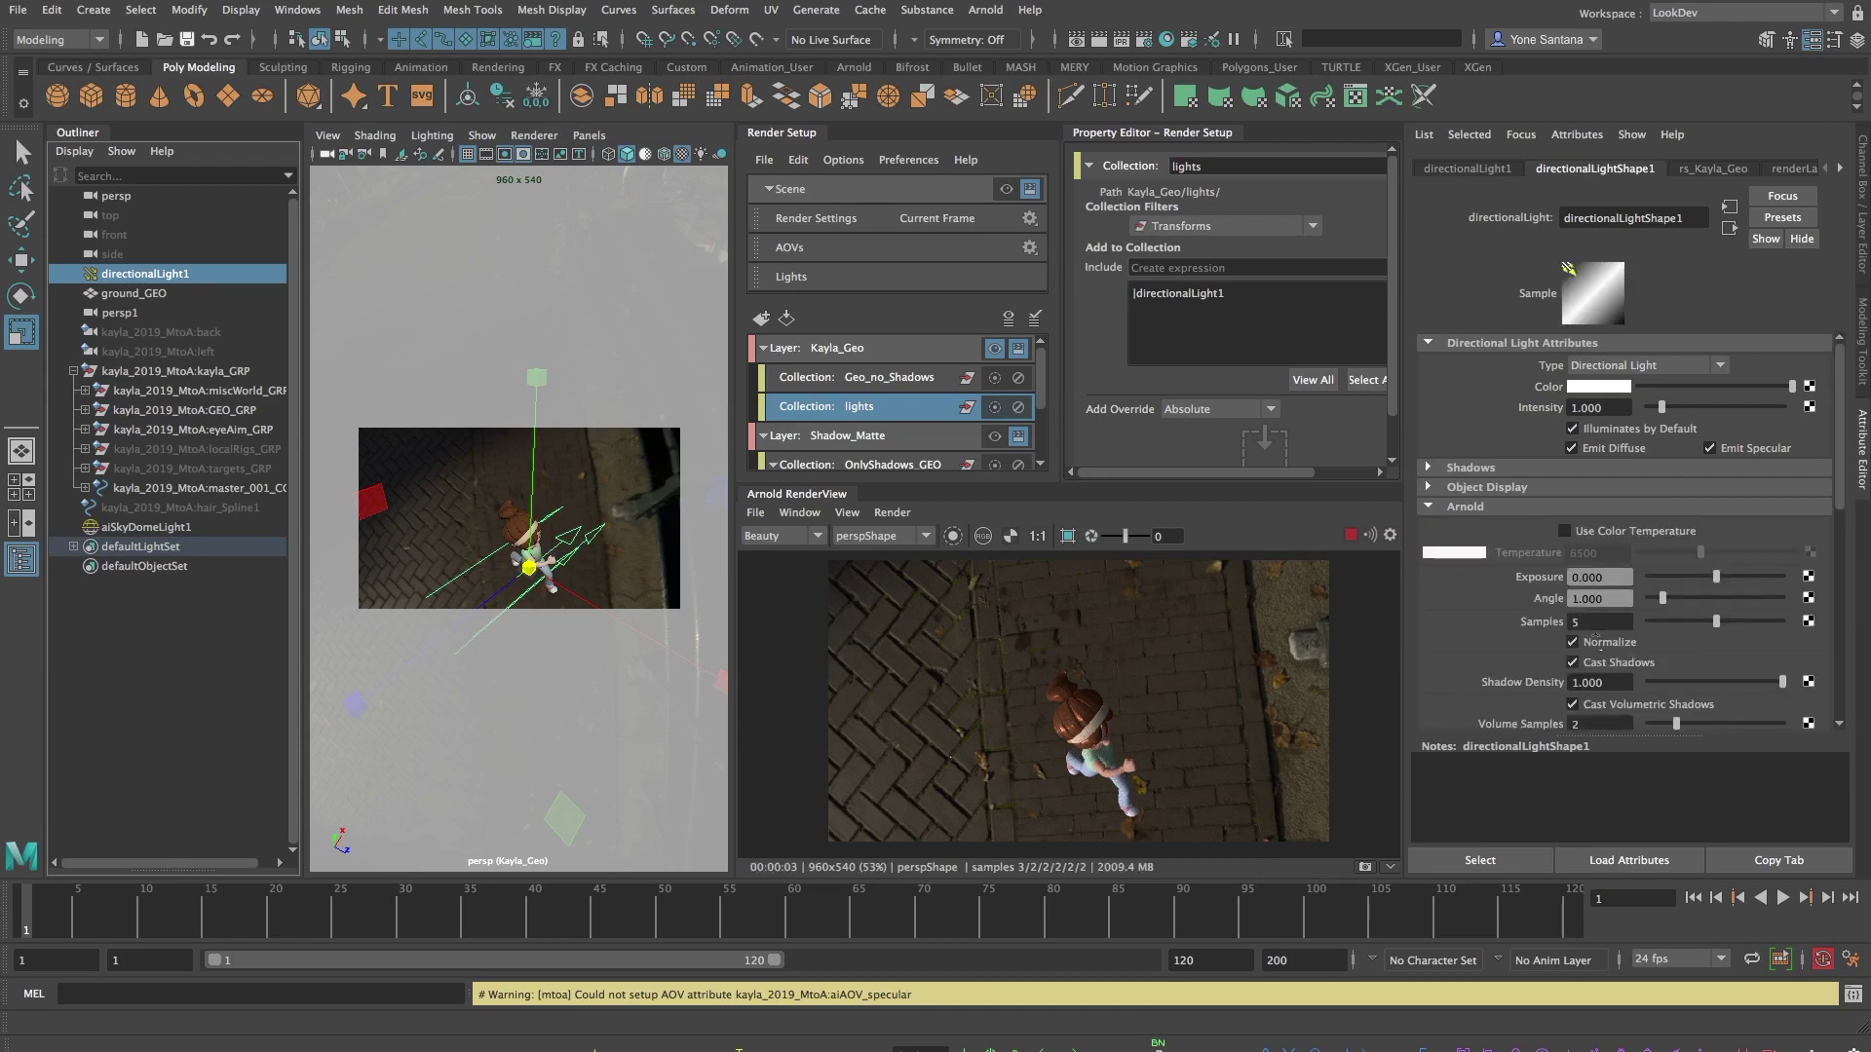
pyautogui.scroll(-3, 1688, 556)
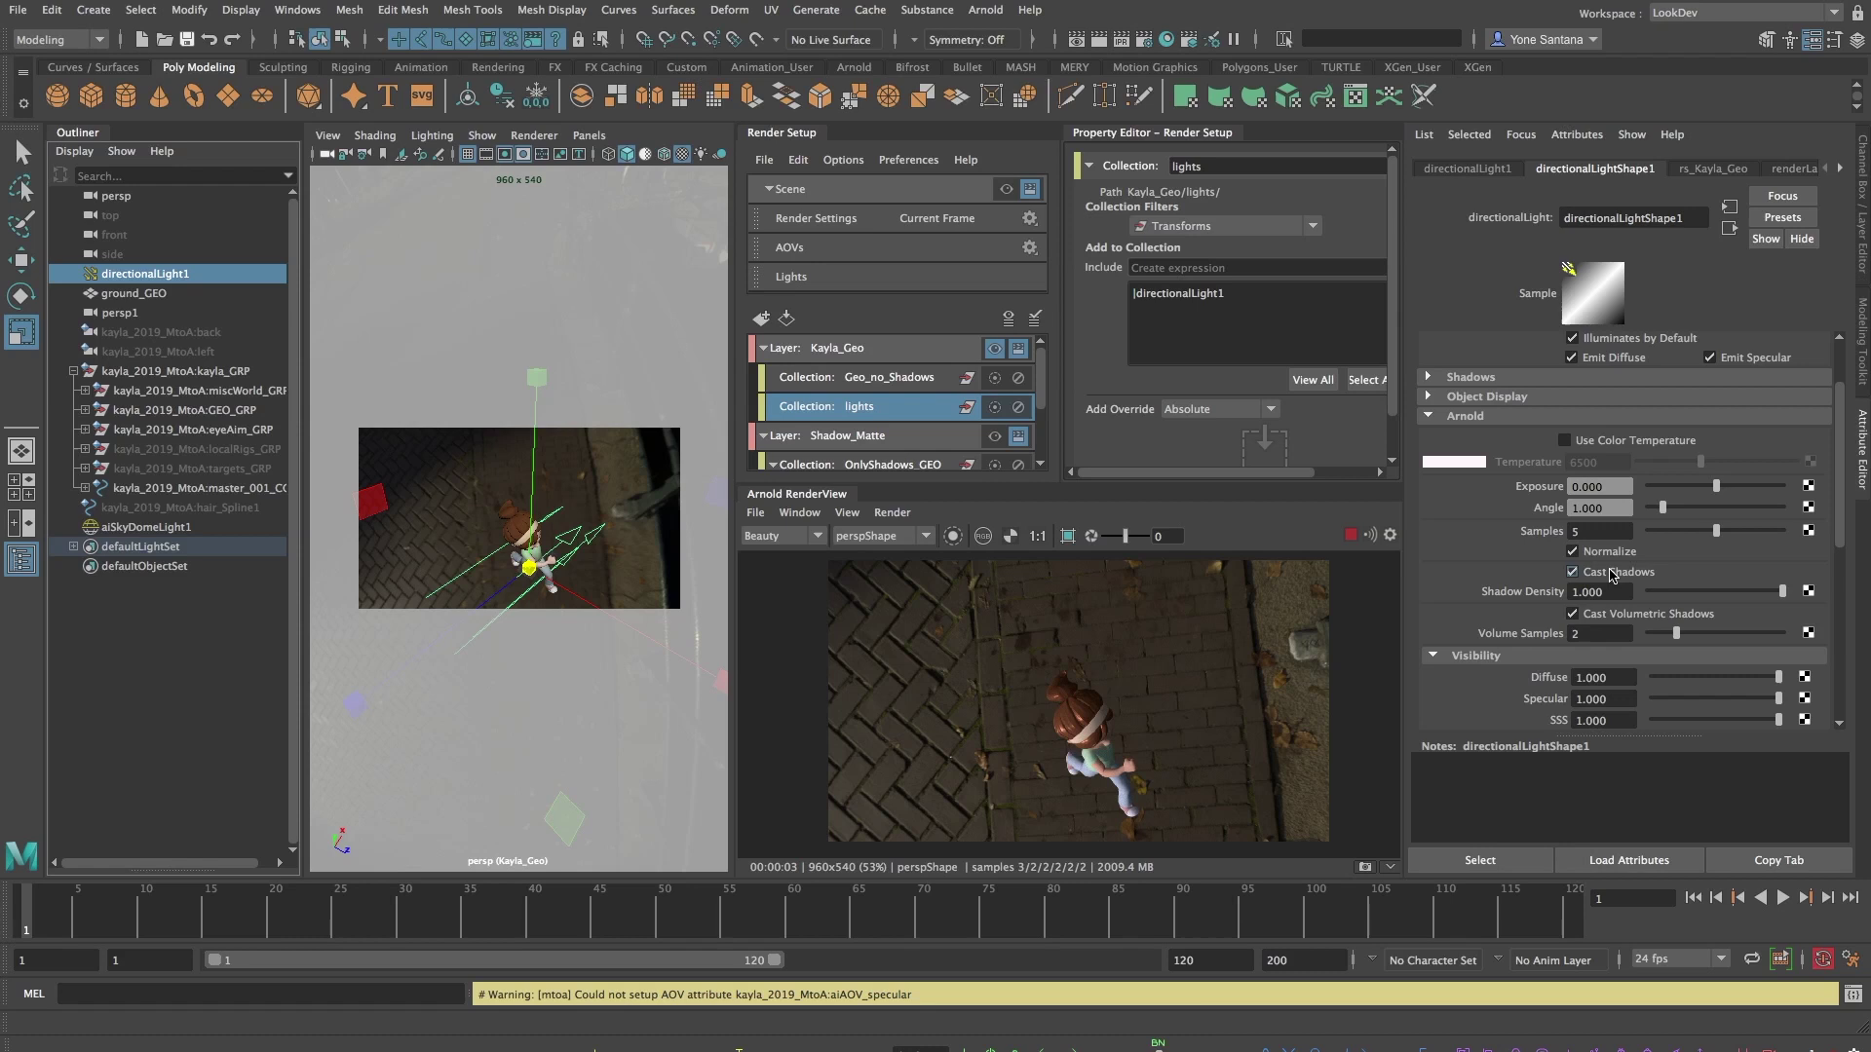
pyautogui.rightClick(1611, 574)
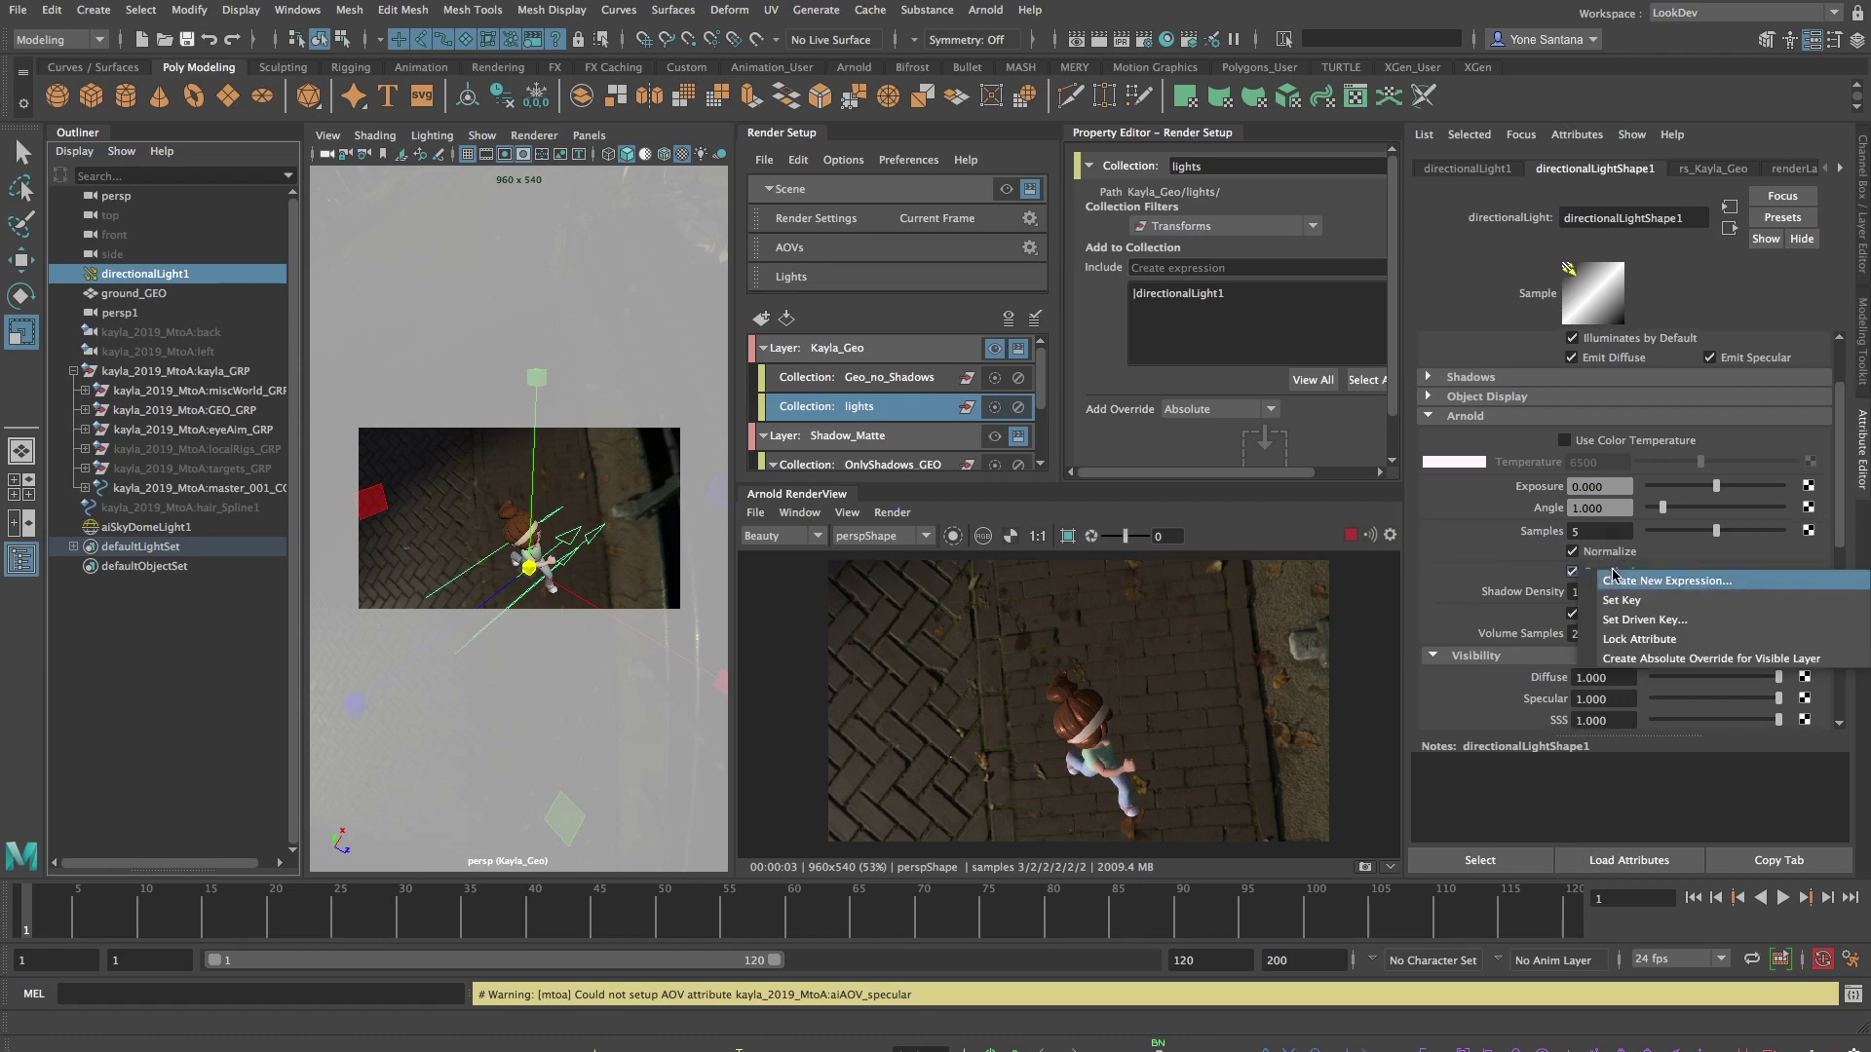
pyautogui.click(1822, 659)
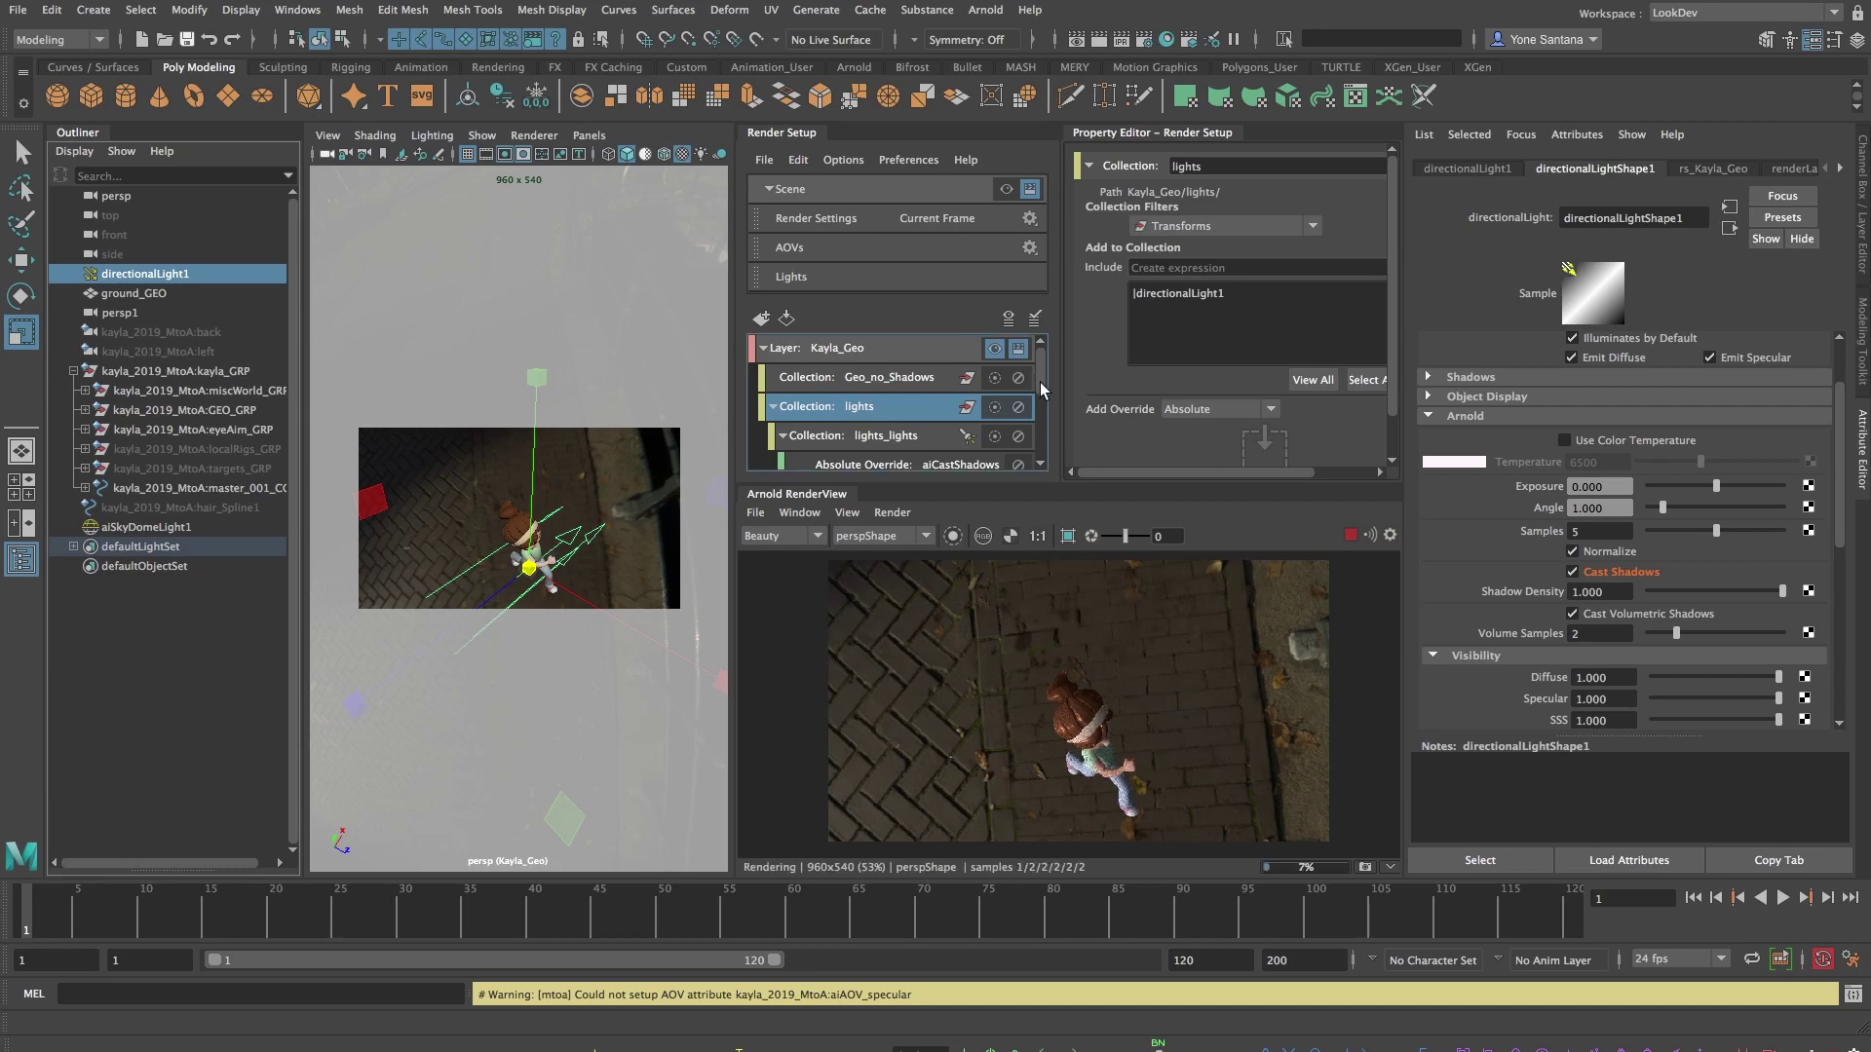
# Uncheck Cast Shadows in the override and zoom the render preview in on Kayla.
pyautogui.scroll(-2, 1041, 386)
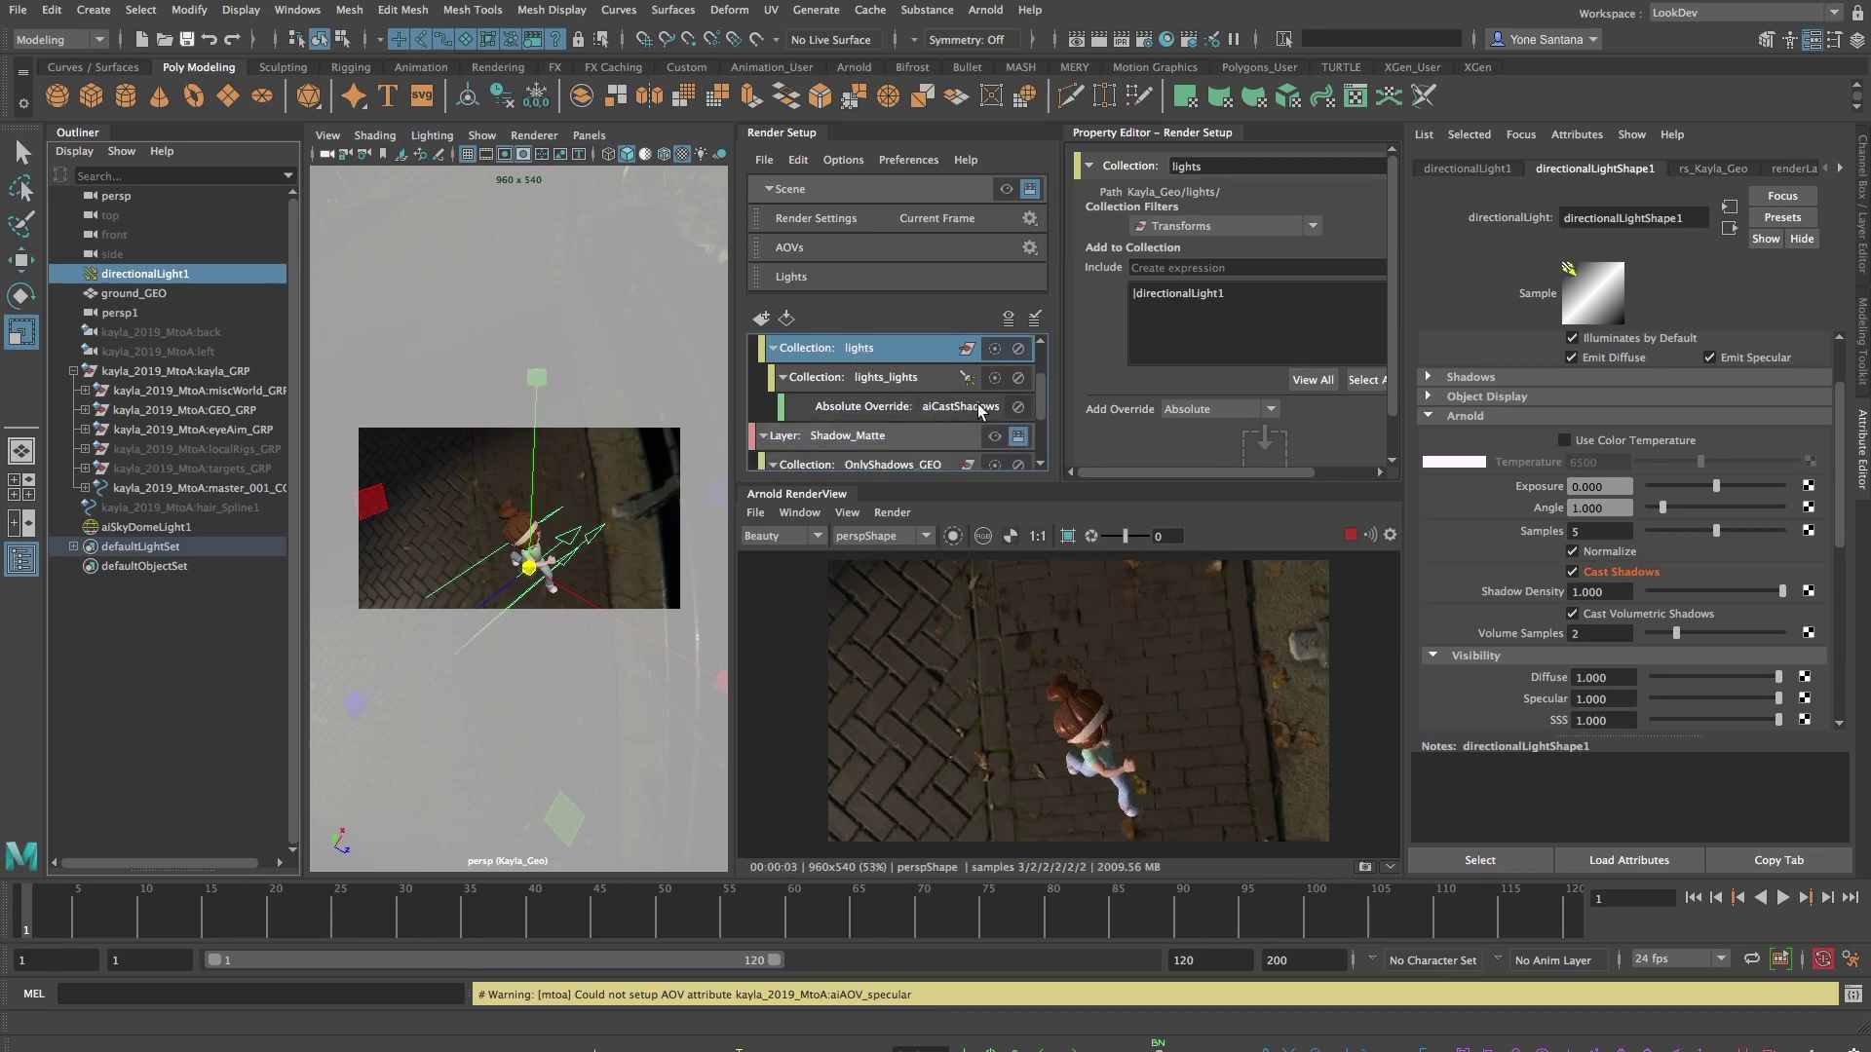
pyautogui.click(1572, 572)
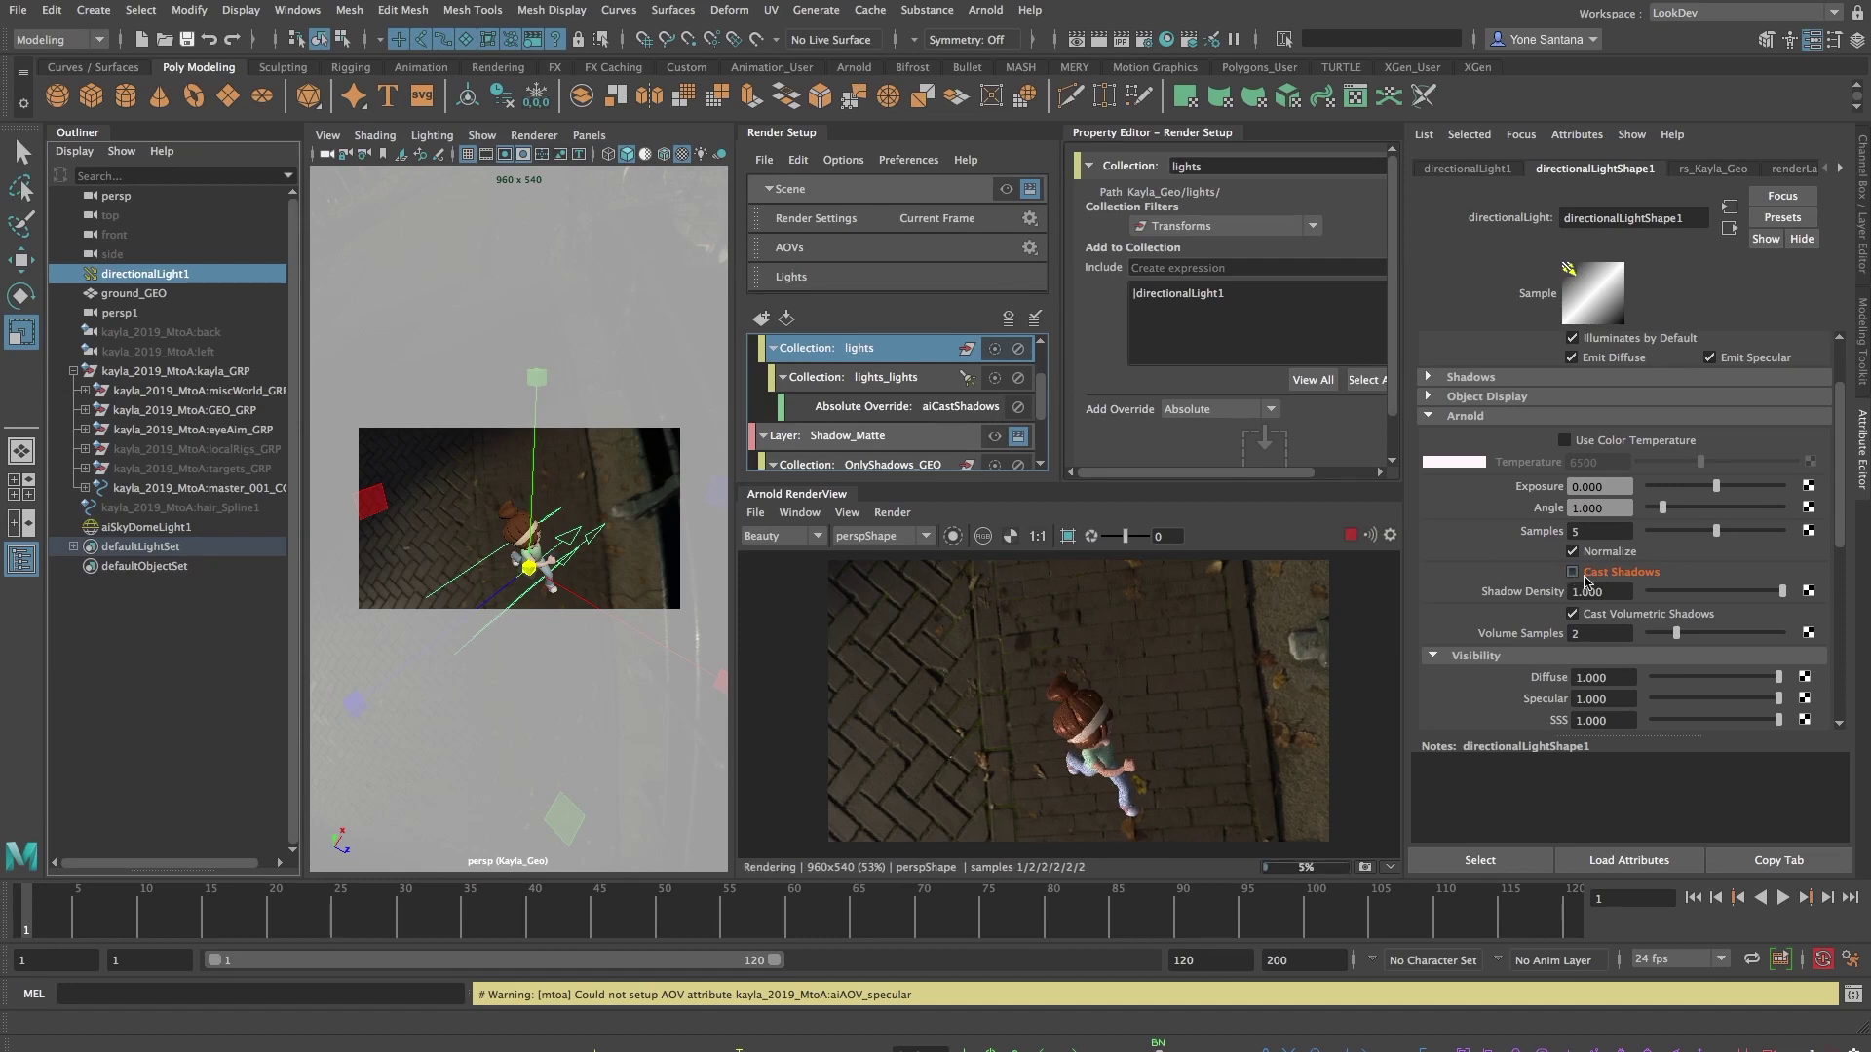
pyautogui.click(1634, 575)
pyautogui.click(1068, 536)
pyautogui.scroll(3, 1128, 743)
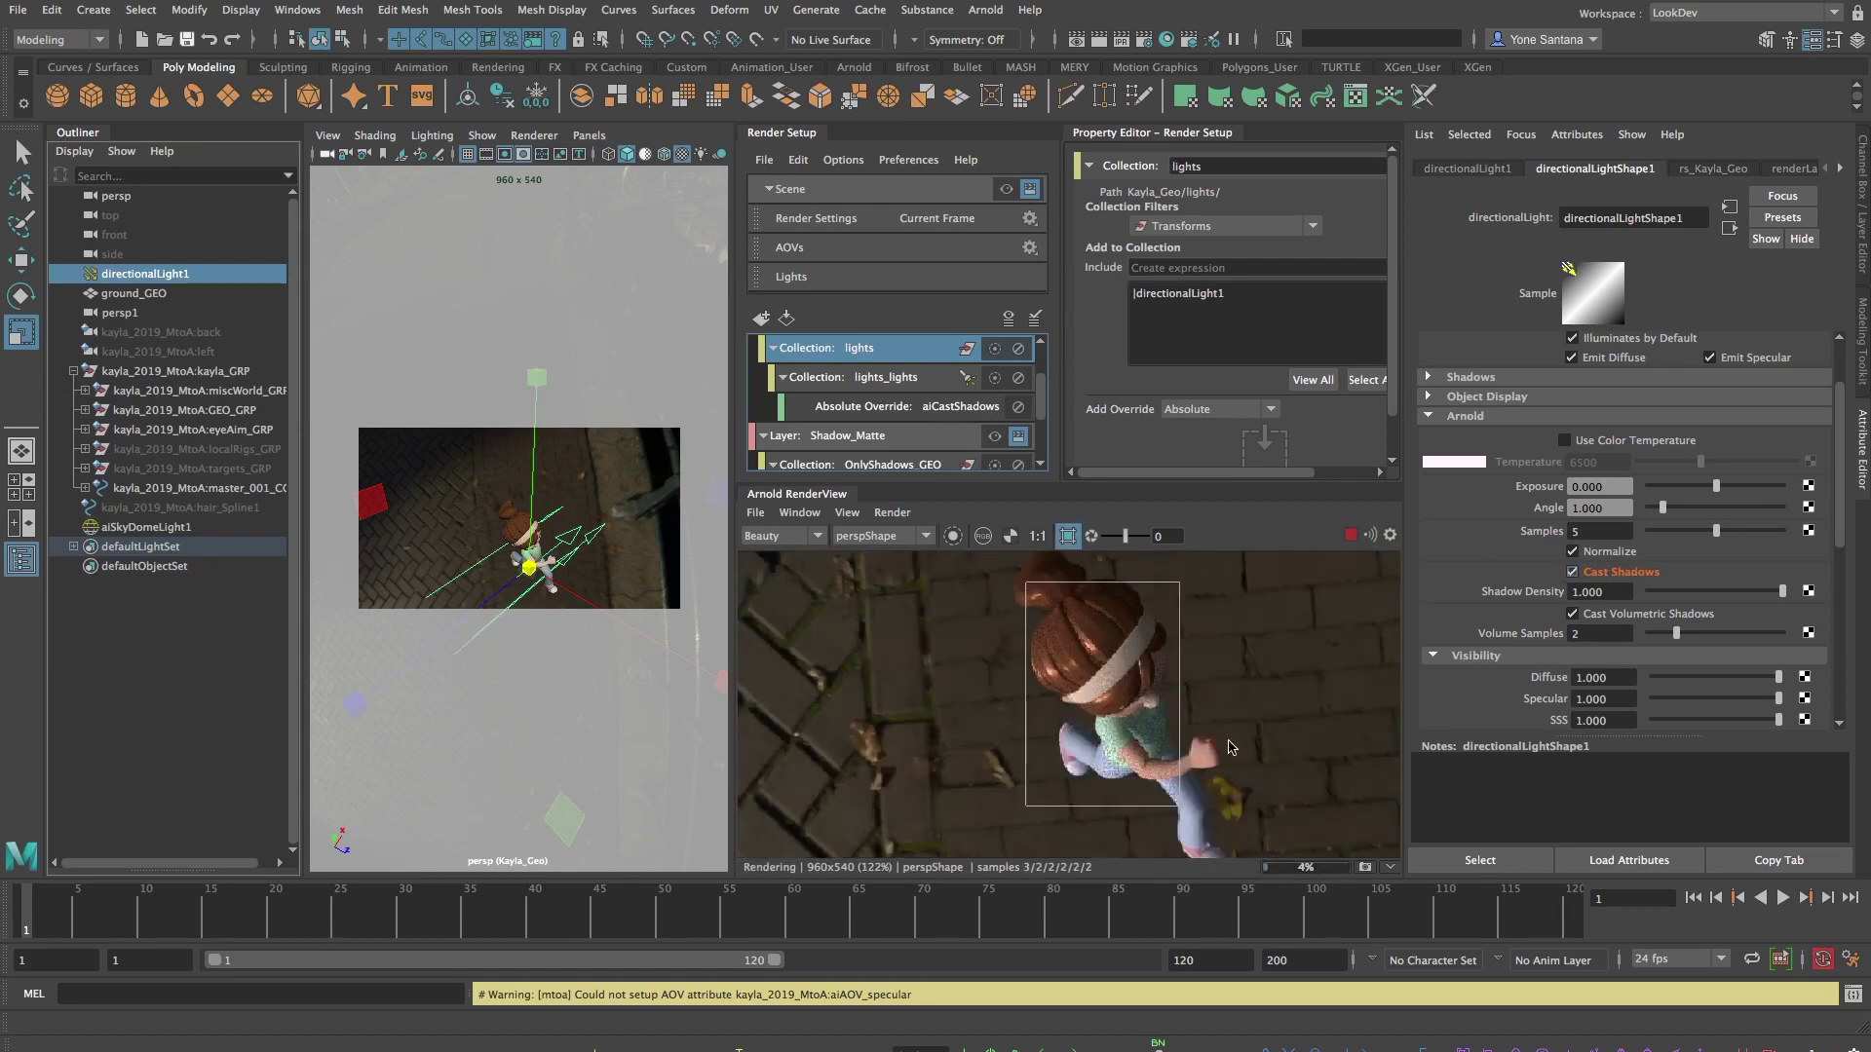
pyautogui.click(1573, 573)
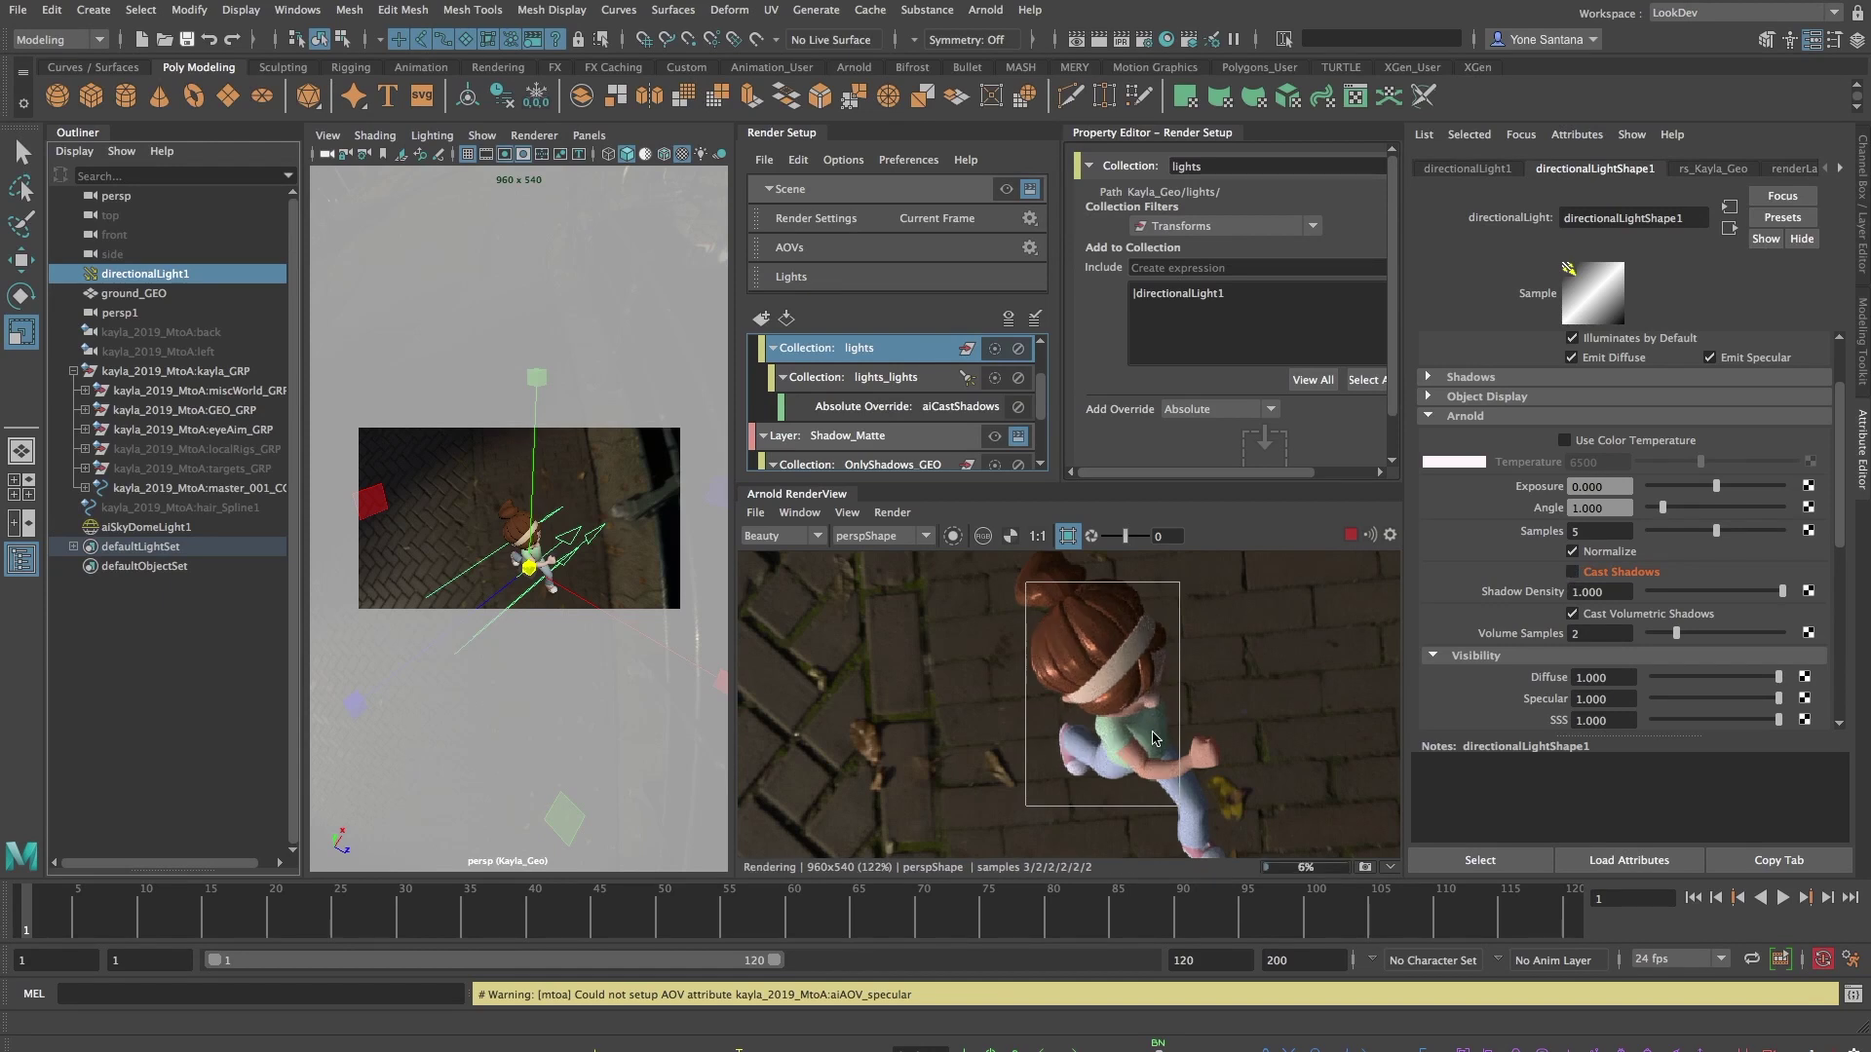
# In Render Settings, confirm the File Output image format stays exr.
pyautogui.click(1145, 41)
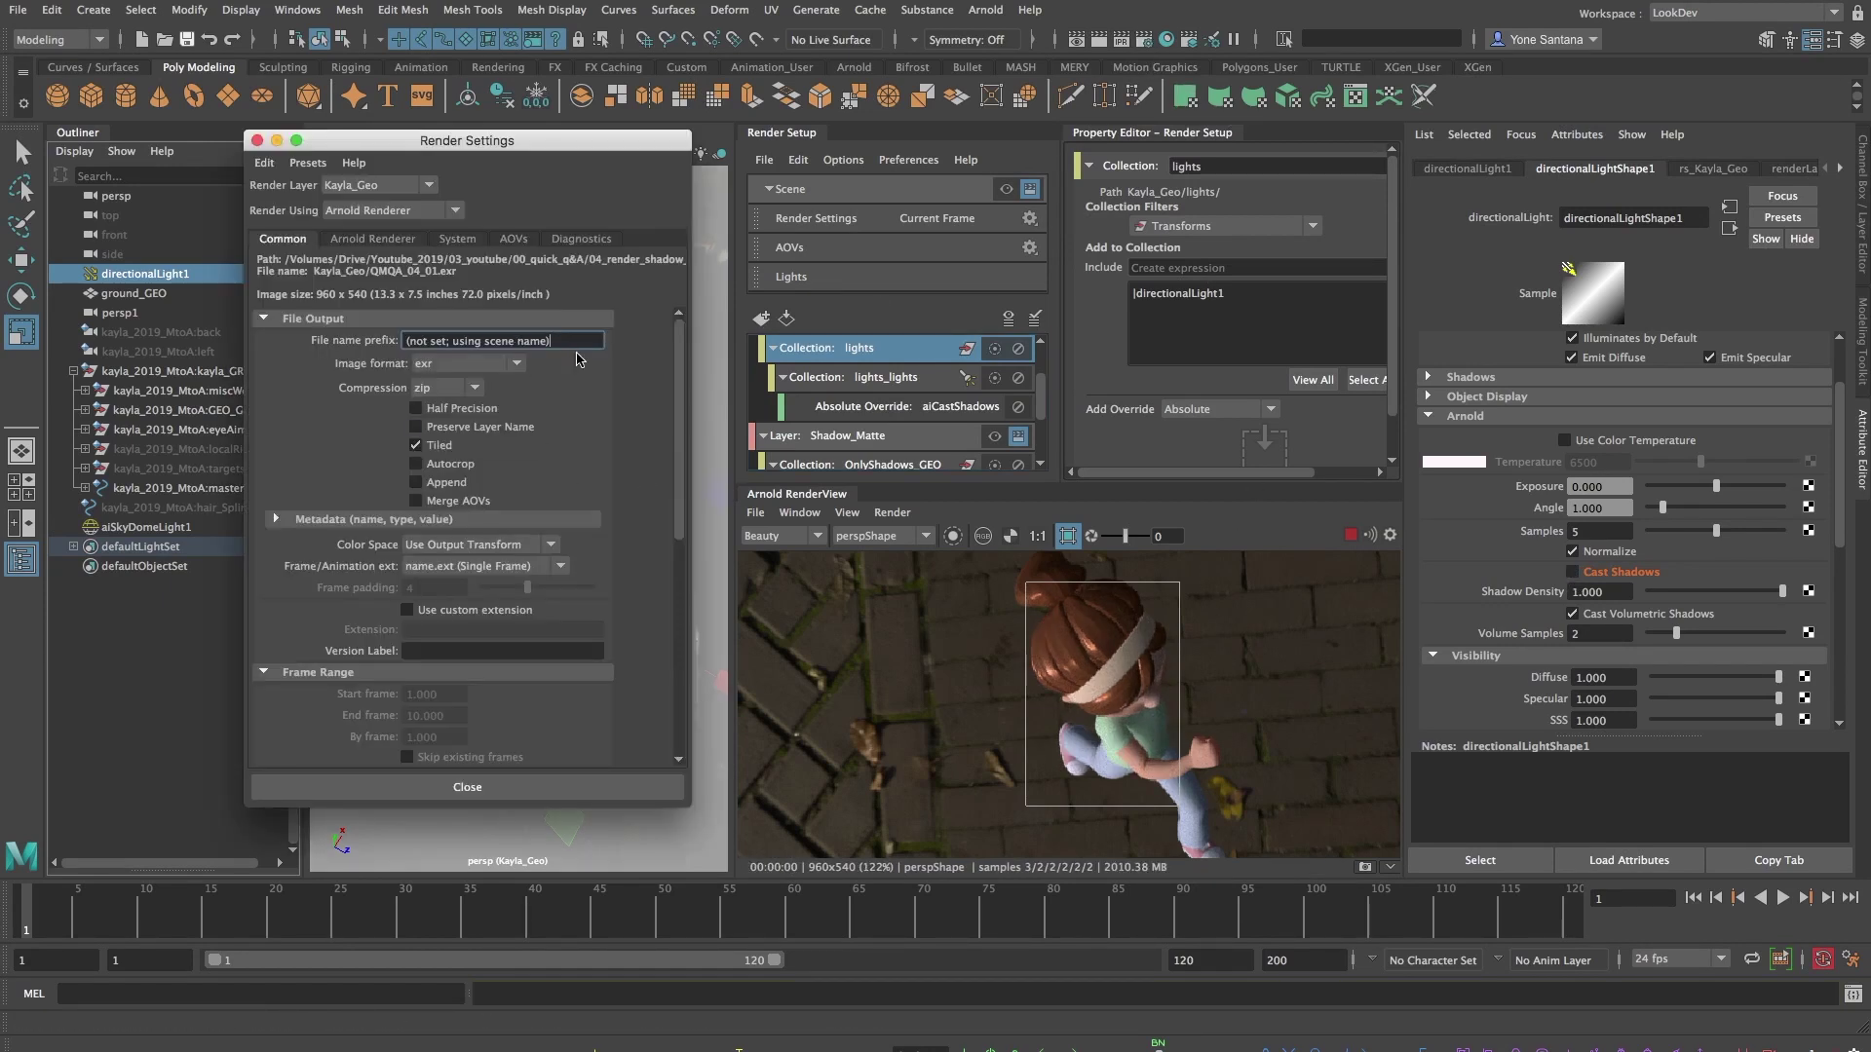
pyautogui.click(519, 364)
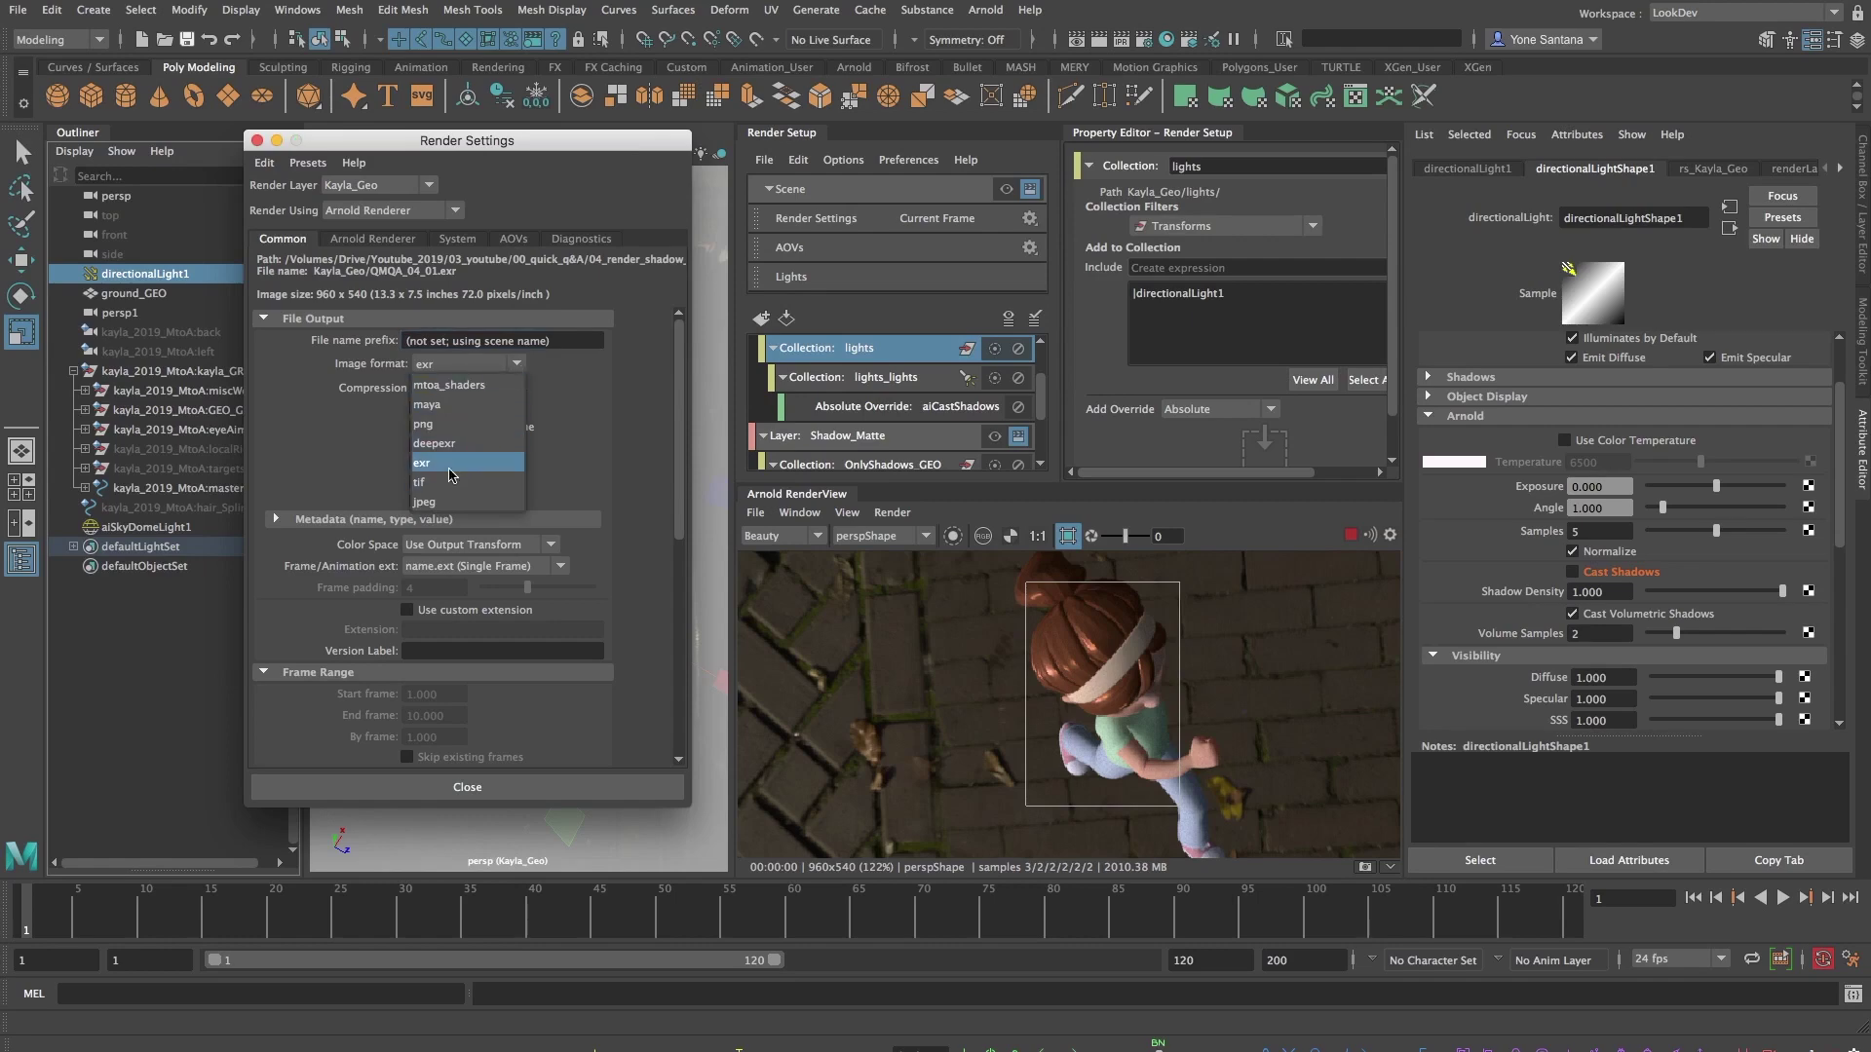
pyautogui.click(474, 429)
pyautogui.click(507, 363)
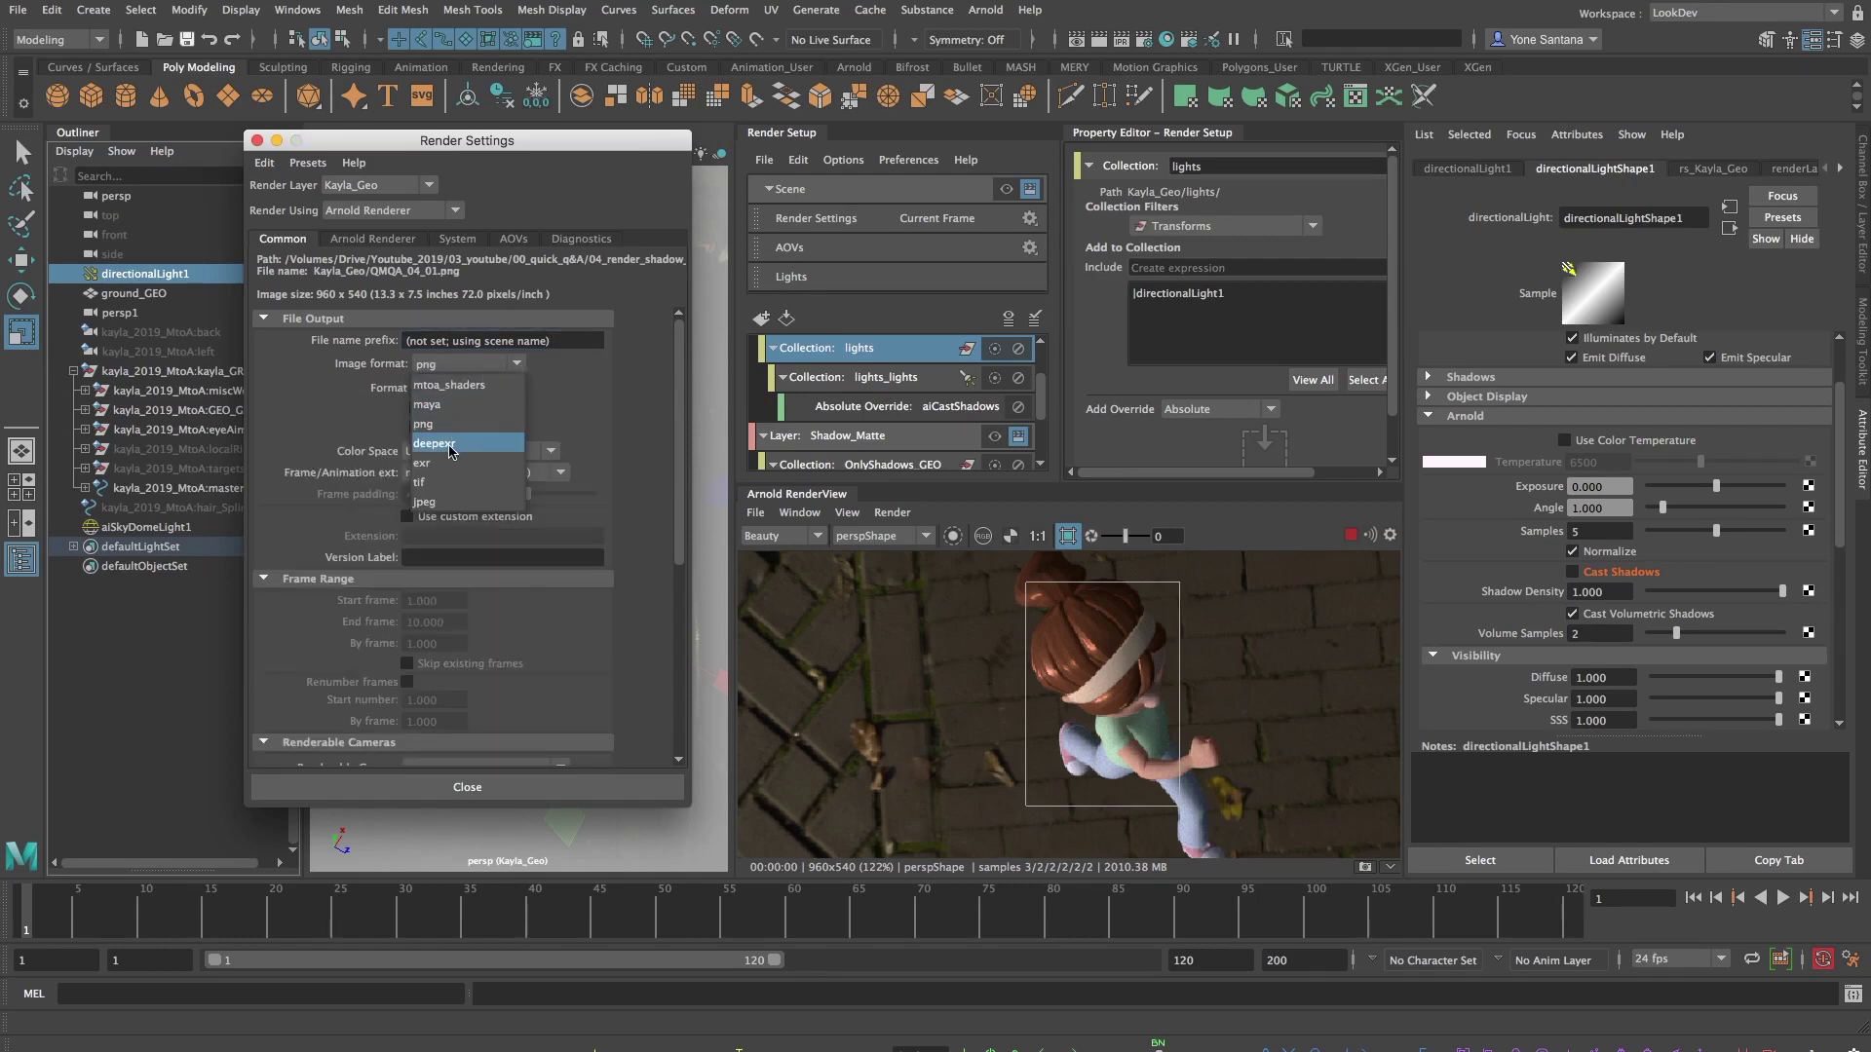
pyautogui.click(421, 463)
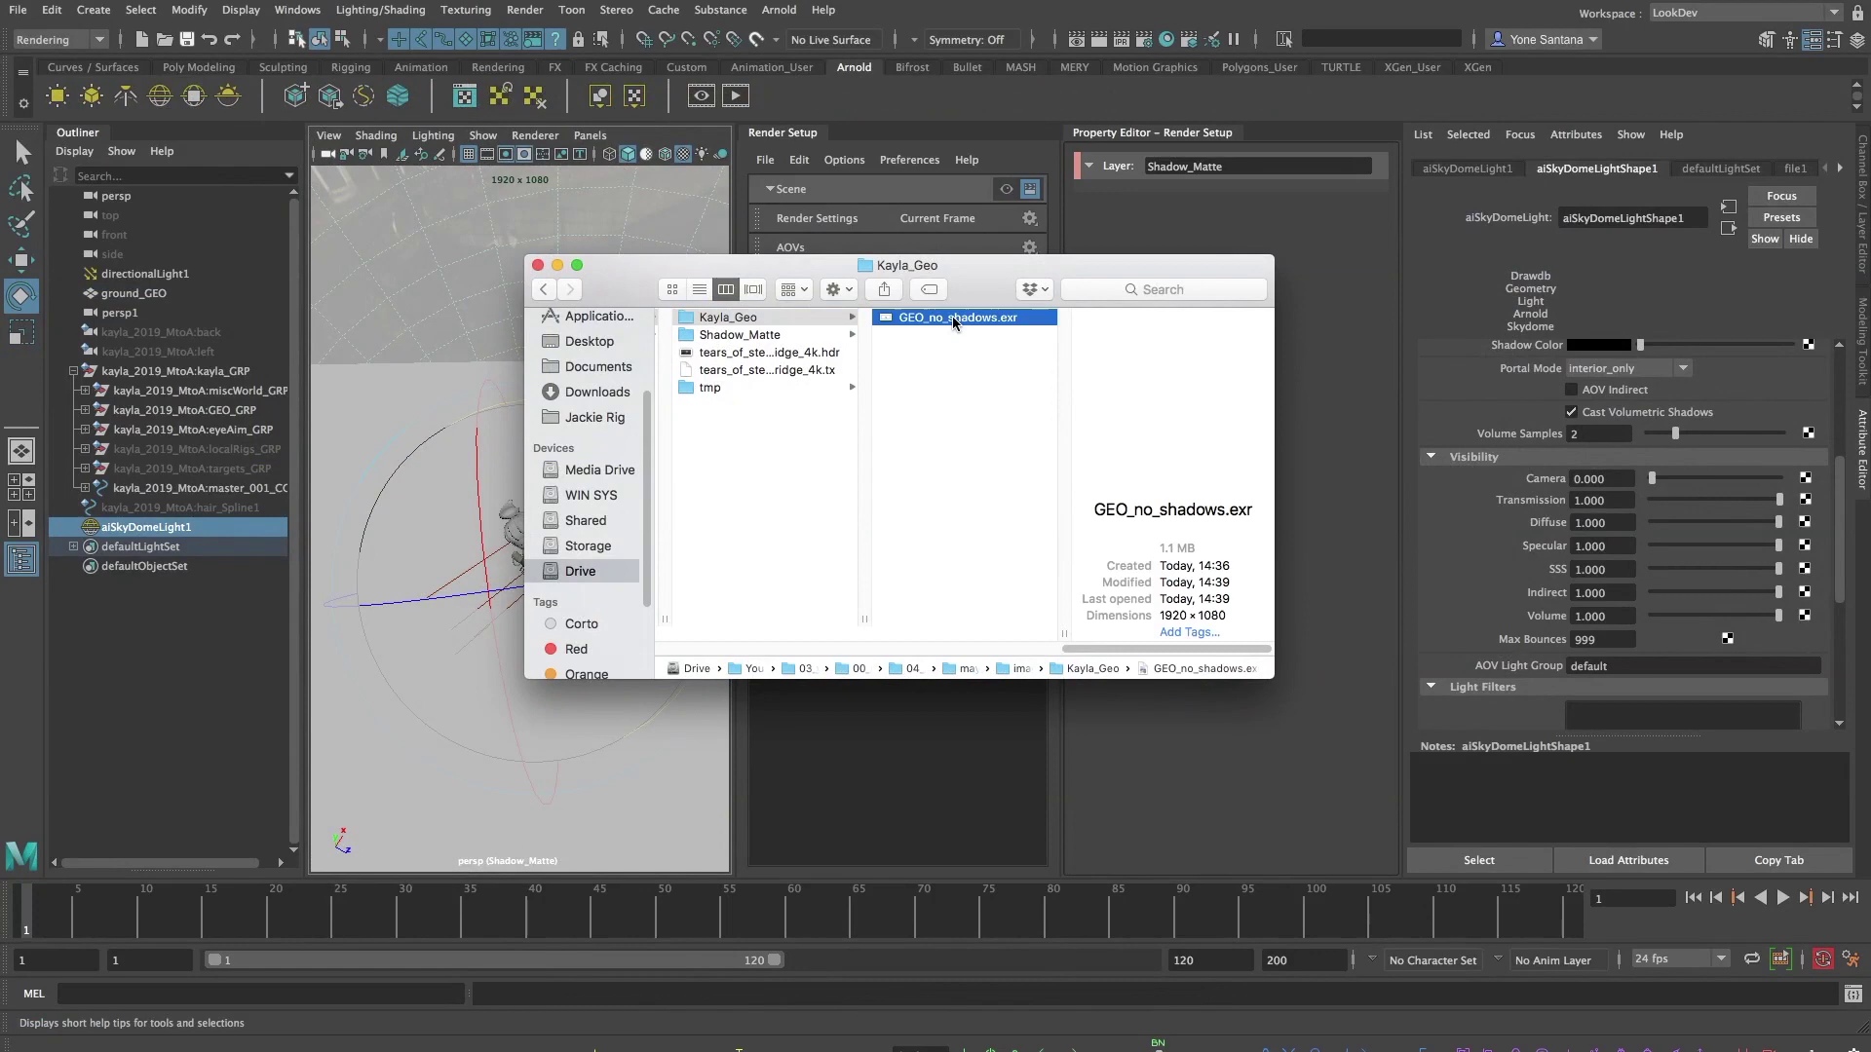
# Quick Look preview GEO_no_shadows.exr and the Shadow_Matte EXR render in Finder.
pyautogui.press('space')
pyautogui.press('space')
pyautogui.press('Left')
pyautogui.press('Down')
pyautogui.press('Right')
pyautogui.press('space')
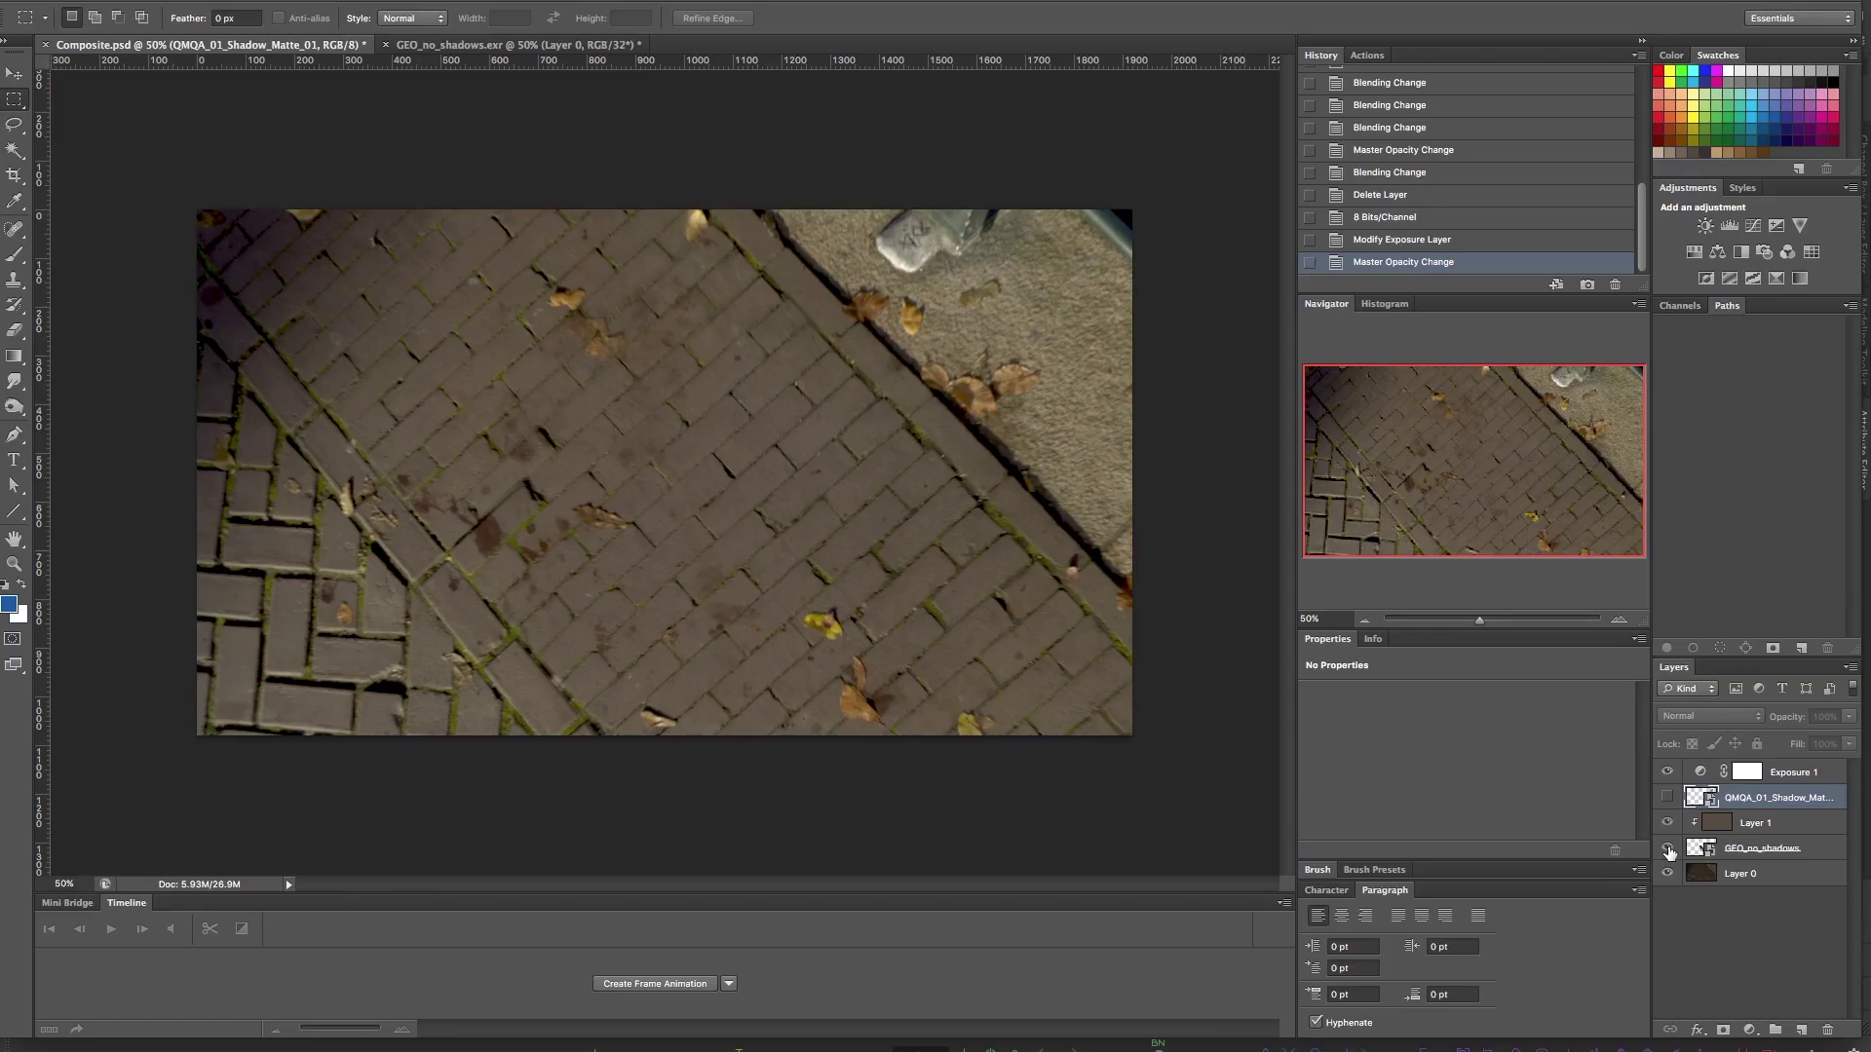
# Make the GEO_no_shadows and Shadow_Matte layers visible and set shadow opacity to 71%.
pyautogui.click(1667, 848)
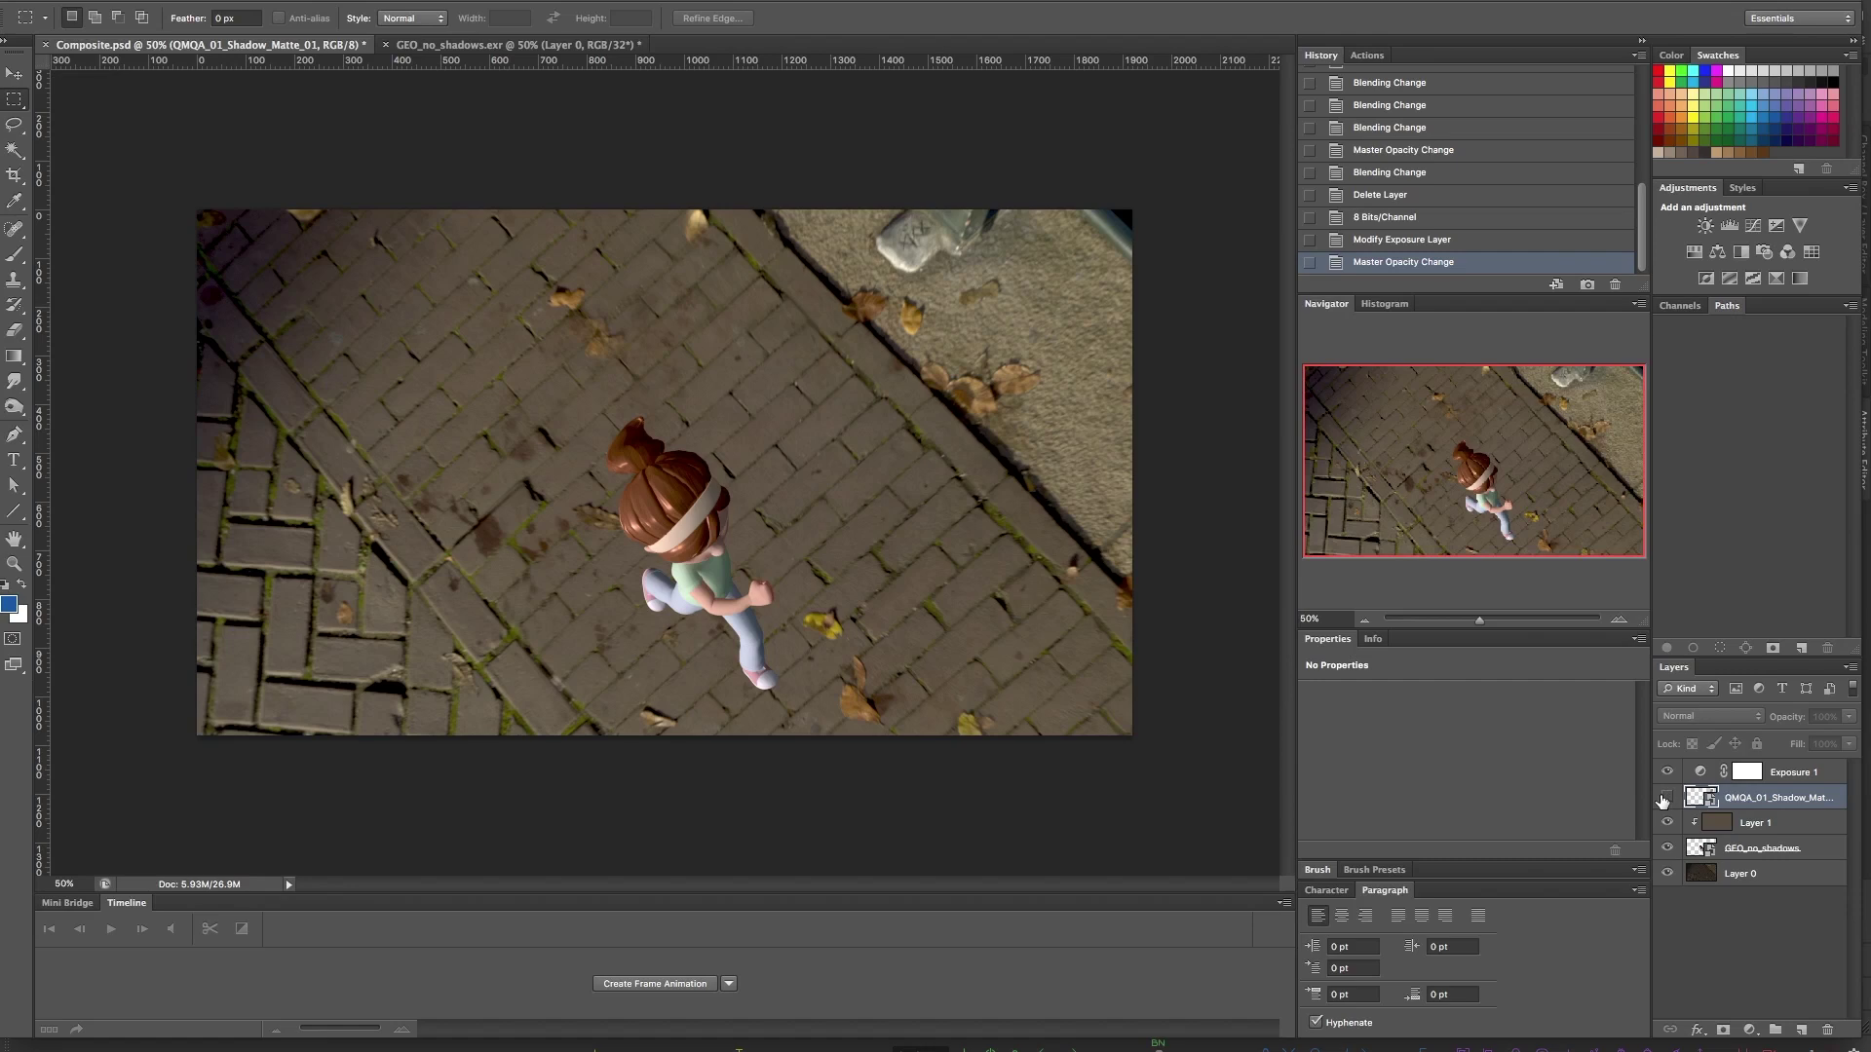
pyautogui.click(1665, 798)
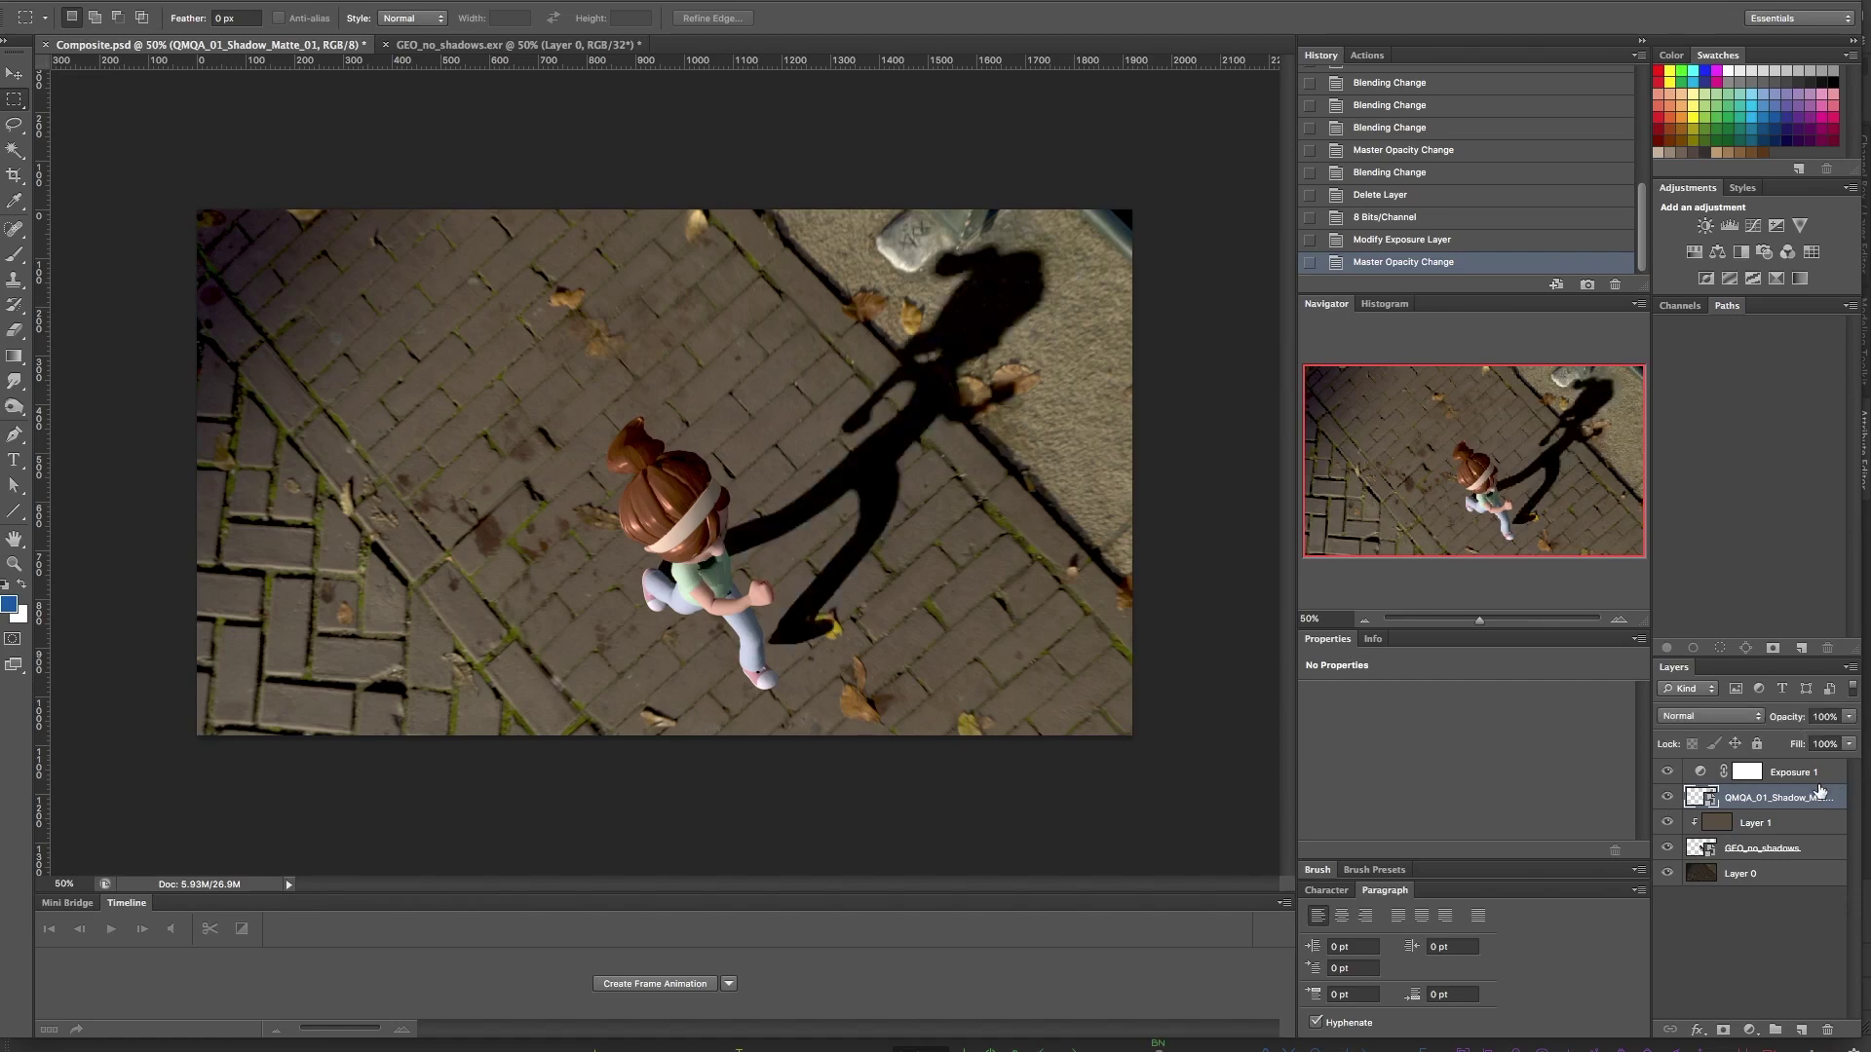
pyautogui.moveTo(1844, 721)
pyautogui.mouseDown()
pyautogui.moveTo(1847, 742)
pyautogui.moveTo(1814, 741)
pyautogui.mouseUp()
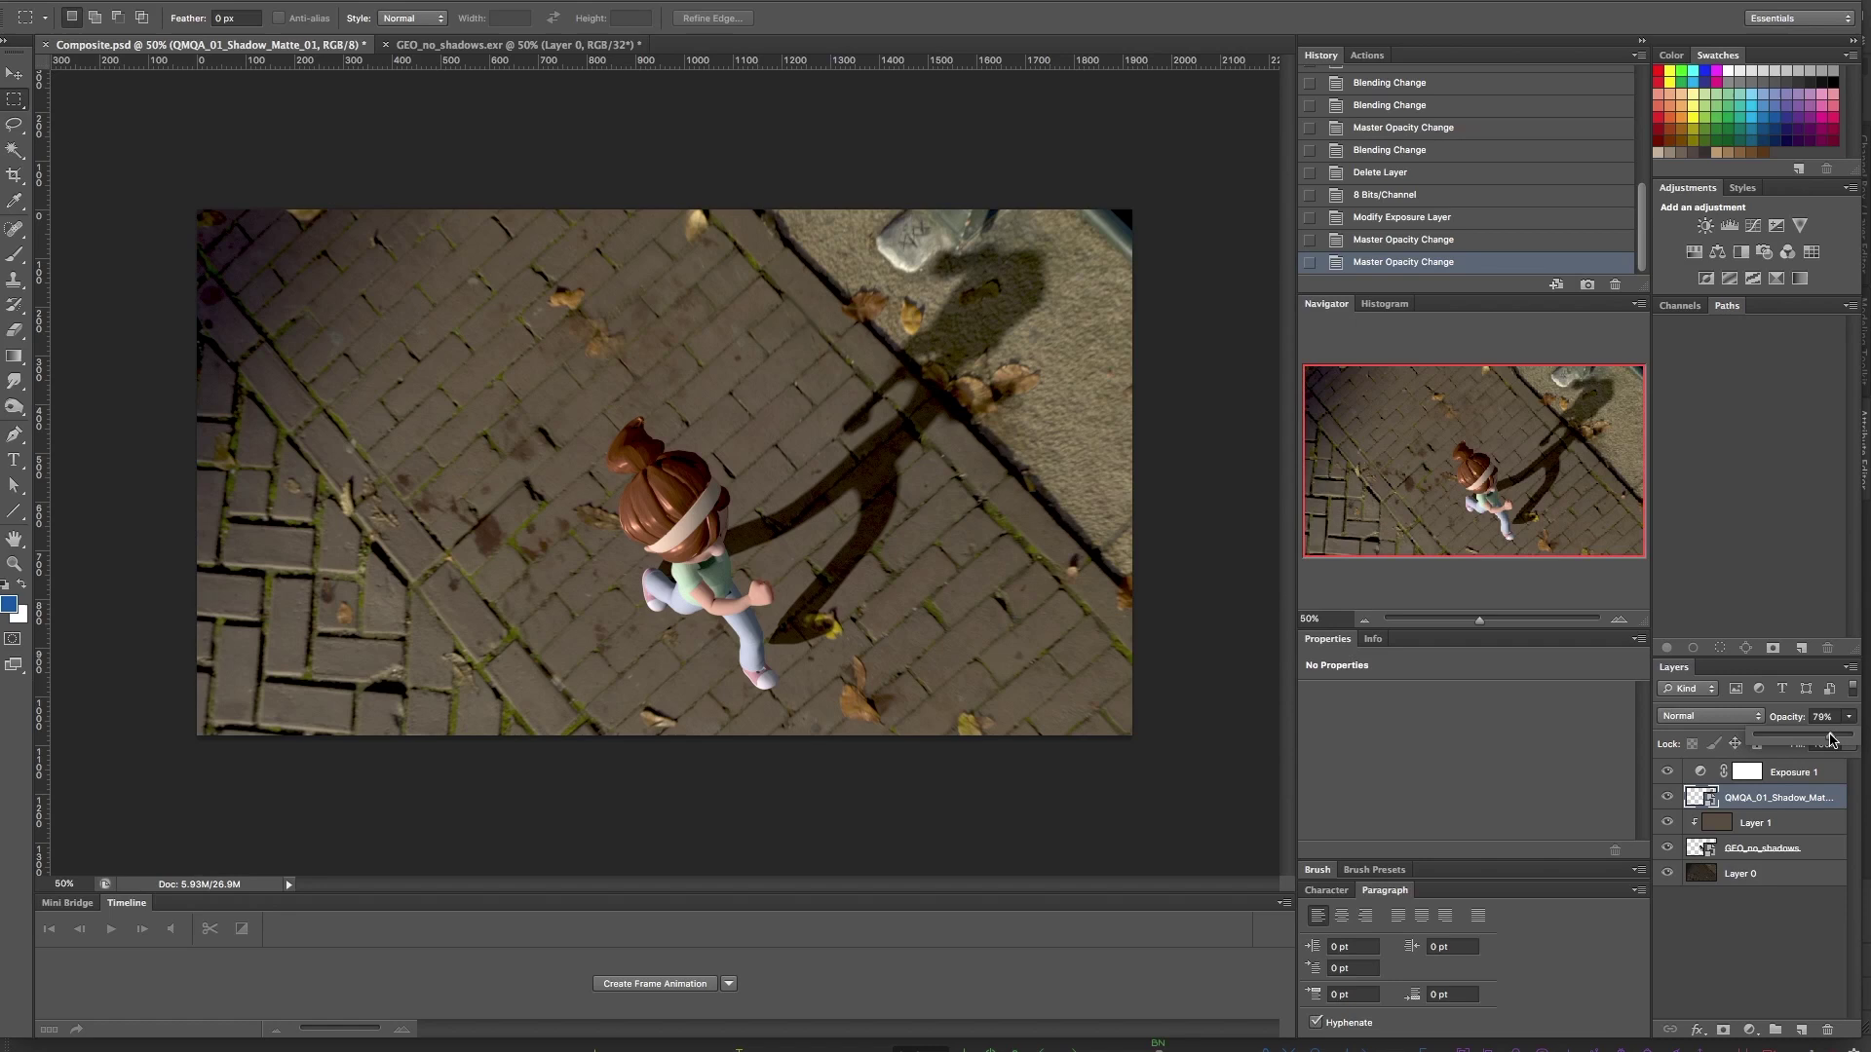
pyautogui.moveTo(1830, 738); pyautogui.dragTo(1822, 739)
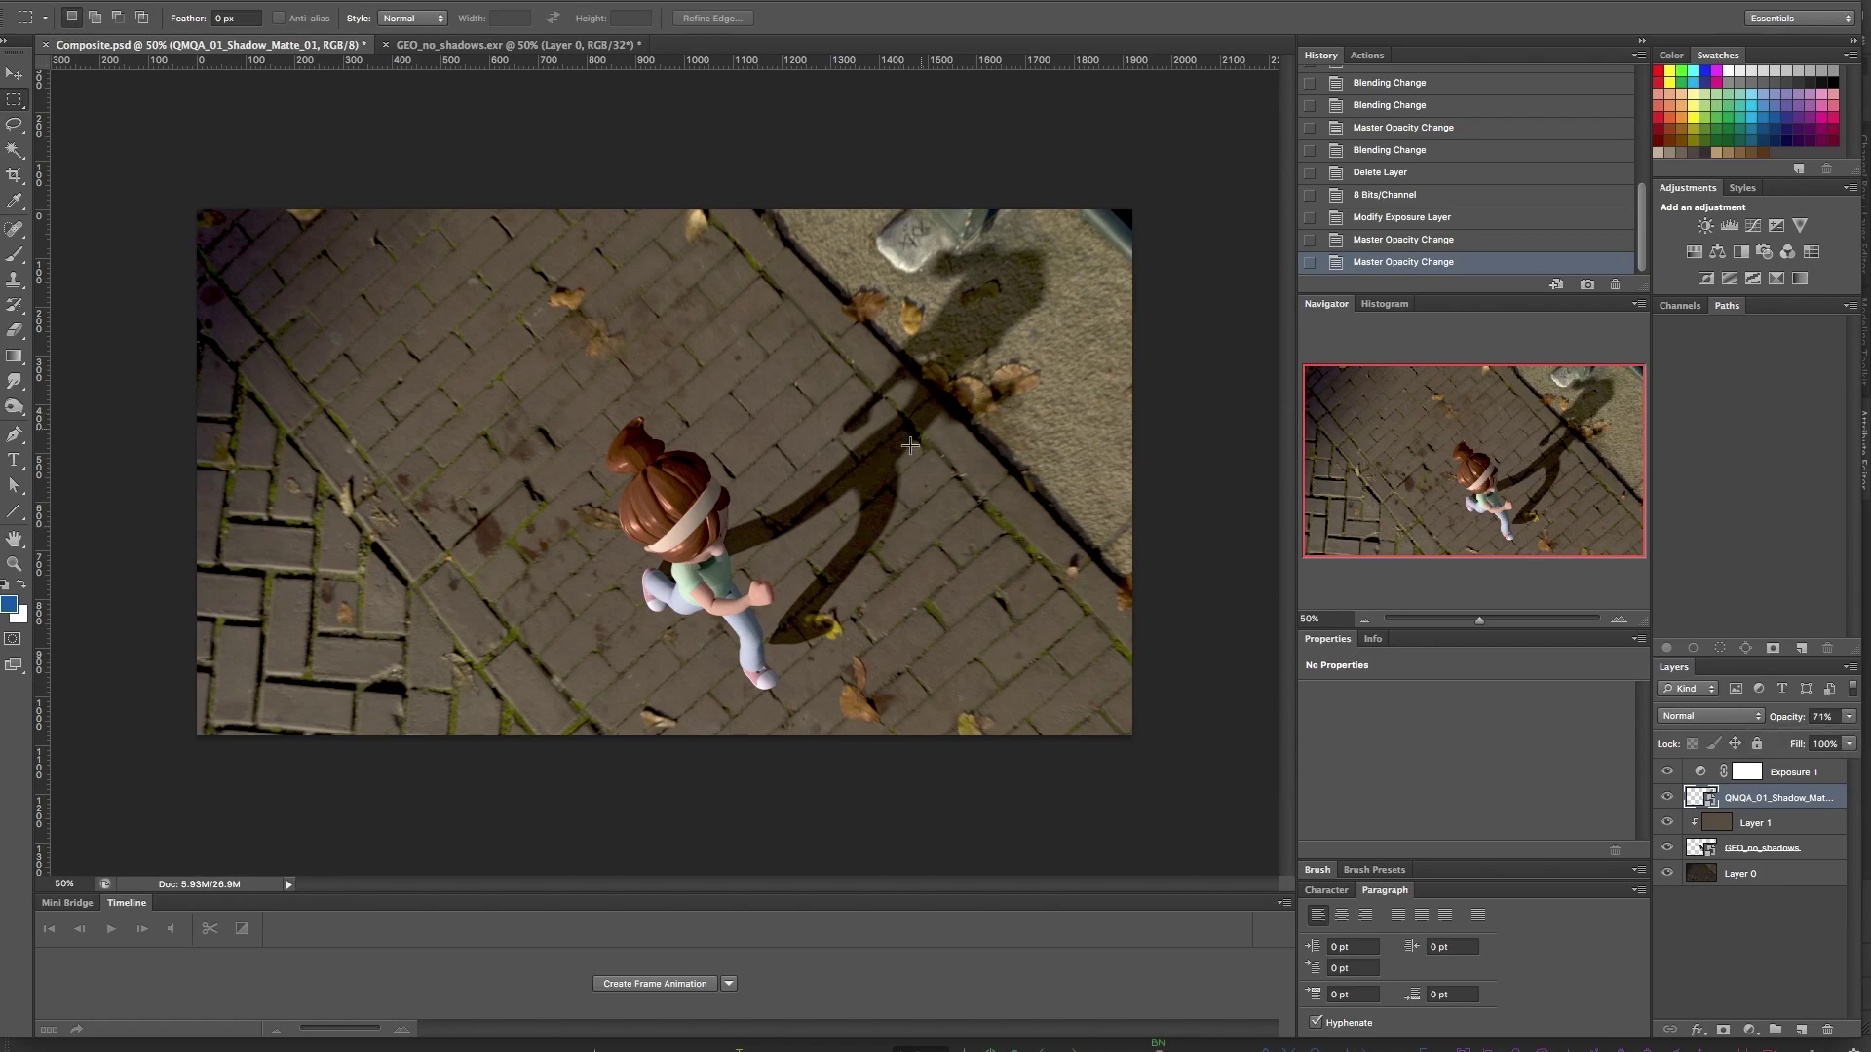
# Colorize the shadow layer with Hue/Saturation at Hue 0 and Saturation 56.
pyautogui.click(238, 0)
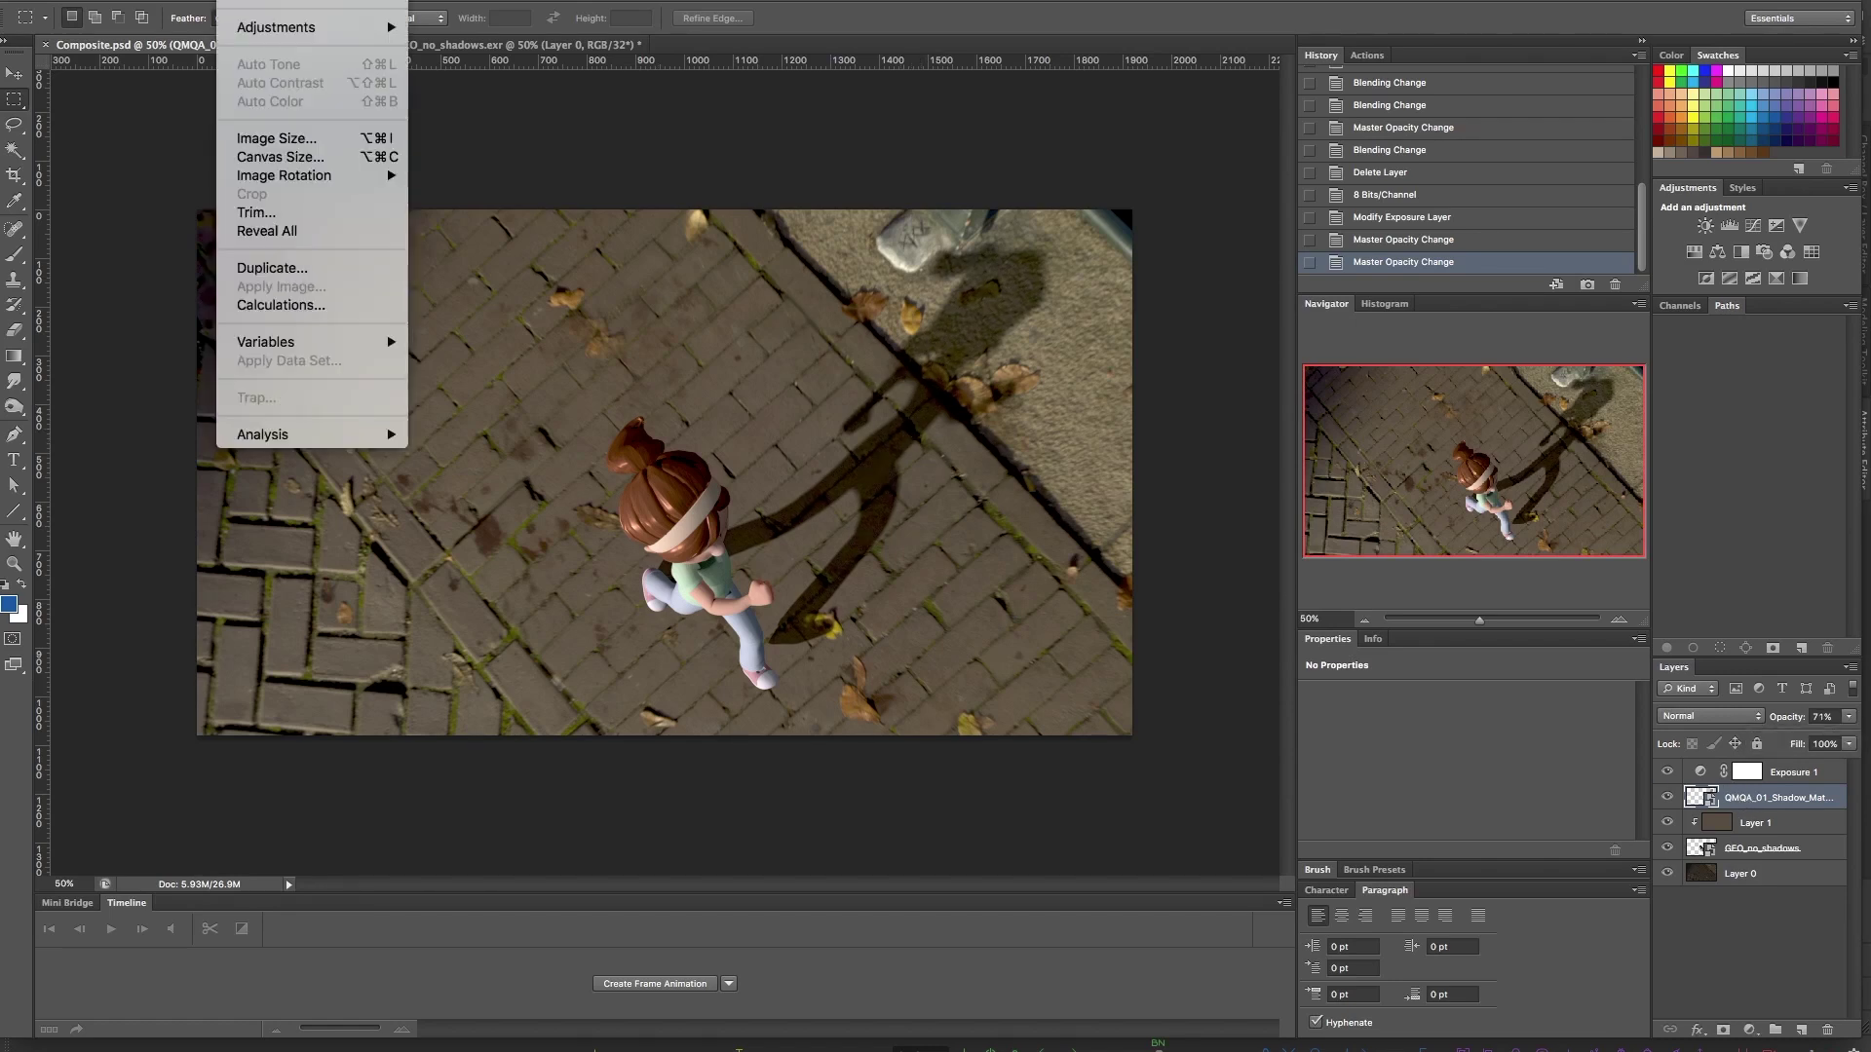
pyautogui.press('super+u')
pyautogui.click(1358, 479)
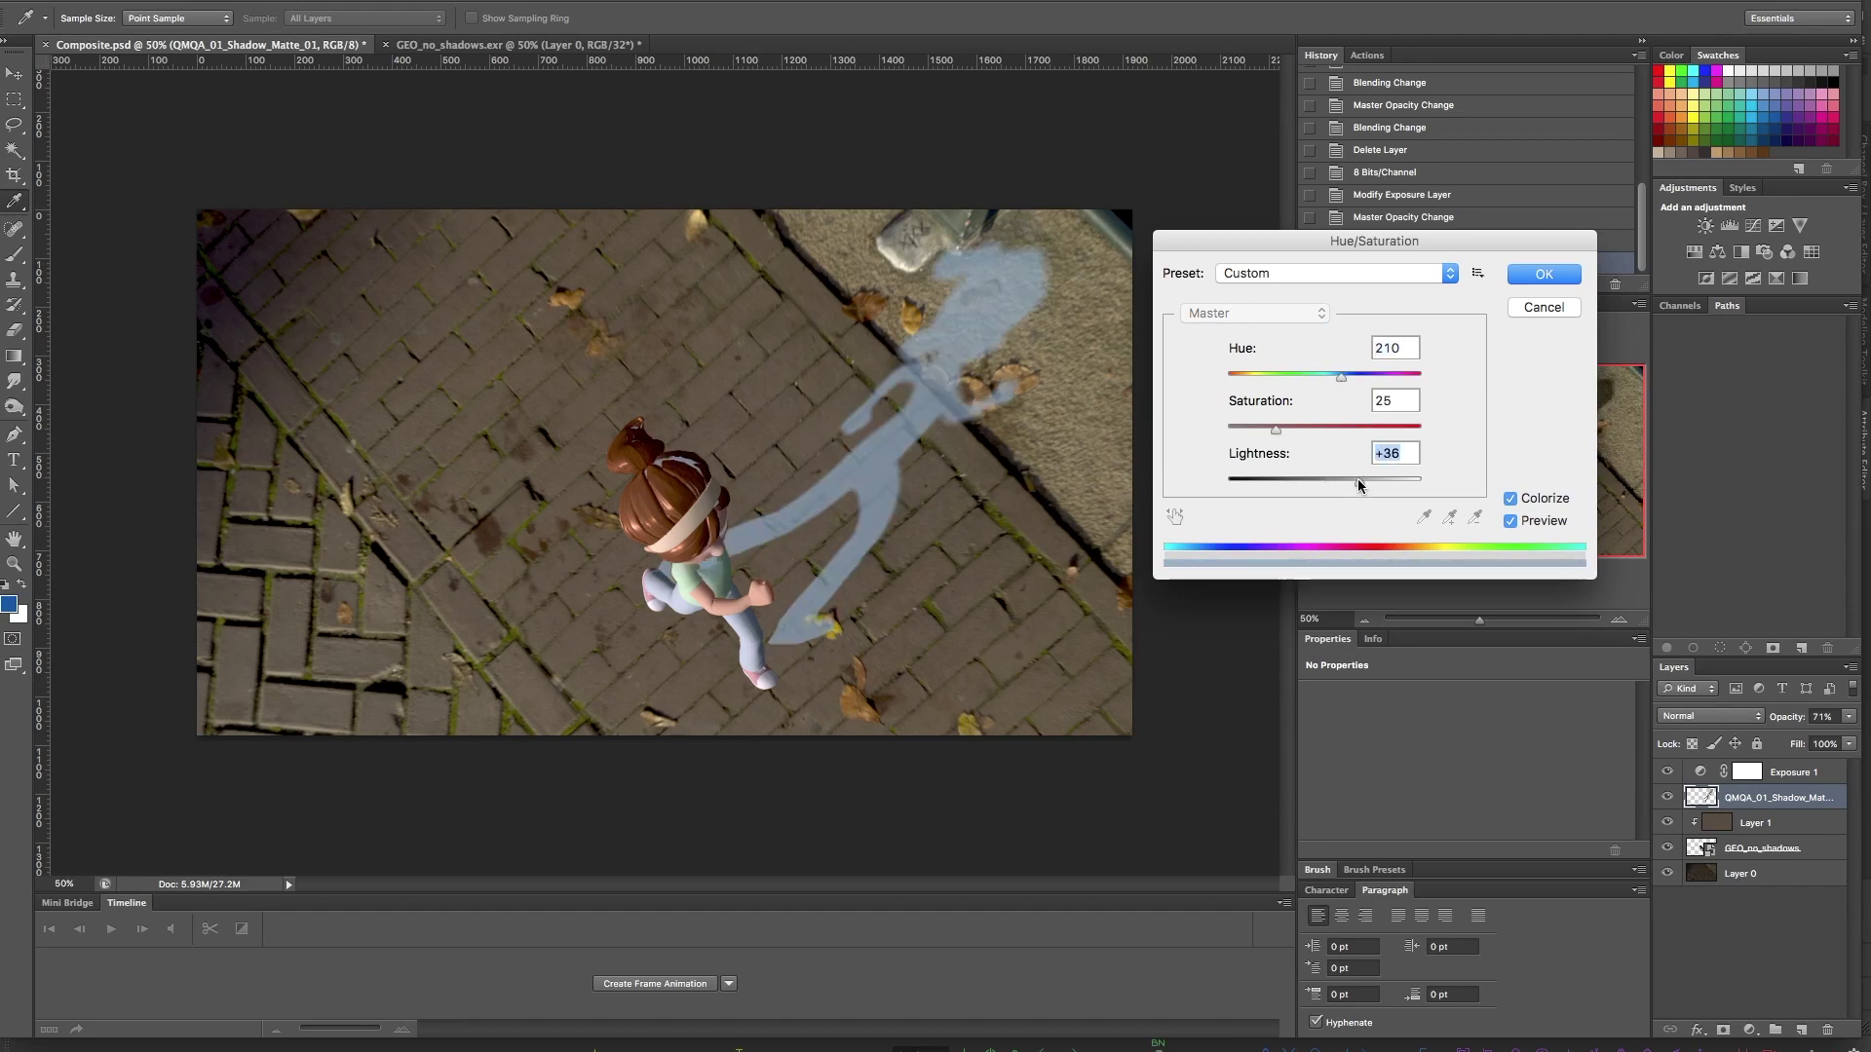
pyautogui.moveTo(1341, 376); pyautogui.dragTo(1340, 429)
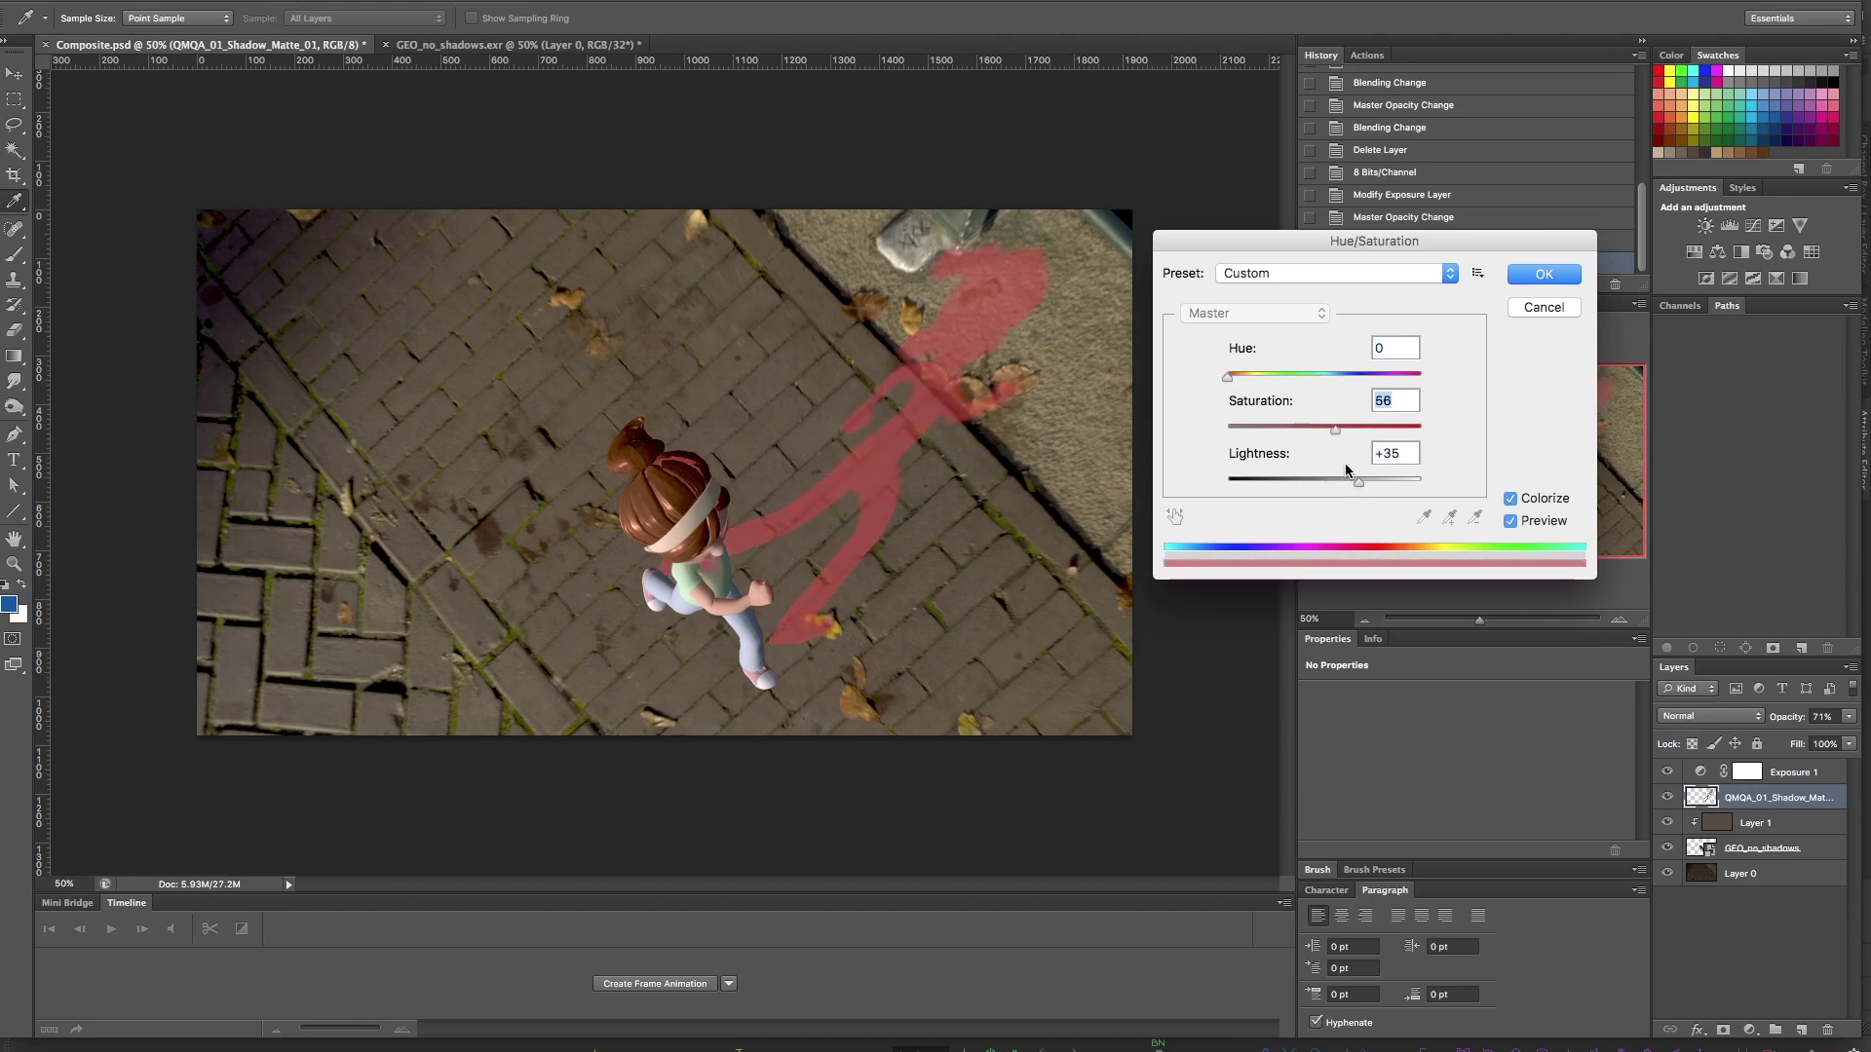
pyautogui.click(1543, 307)
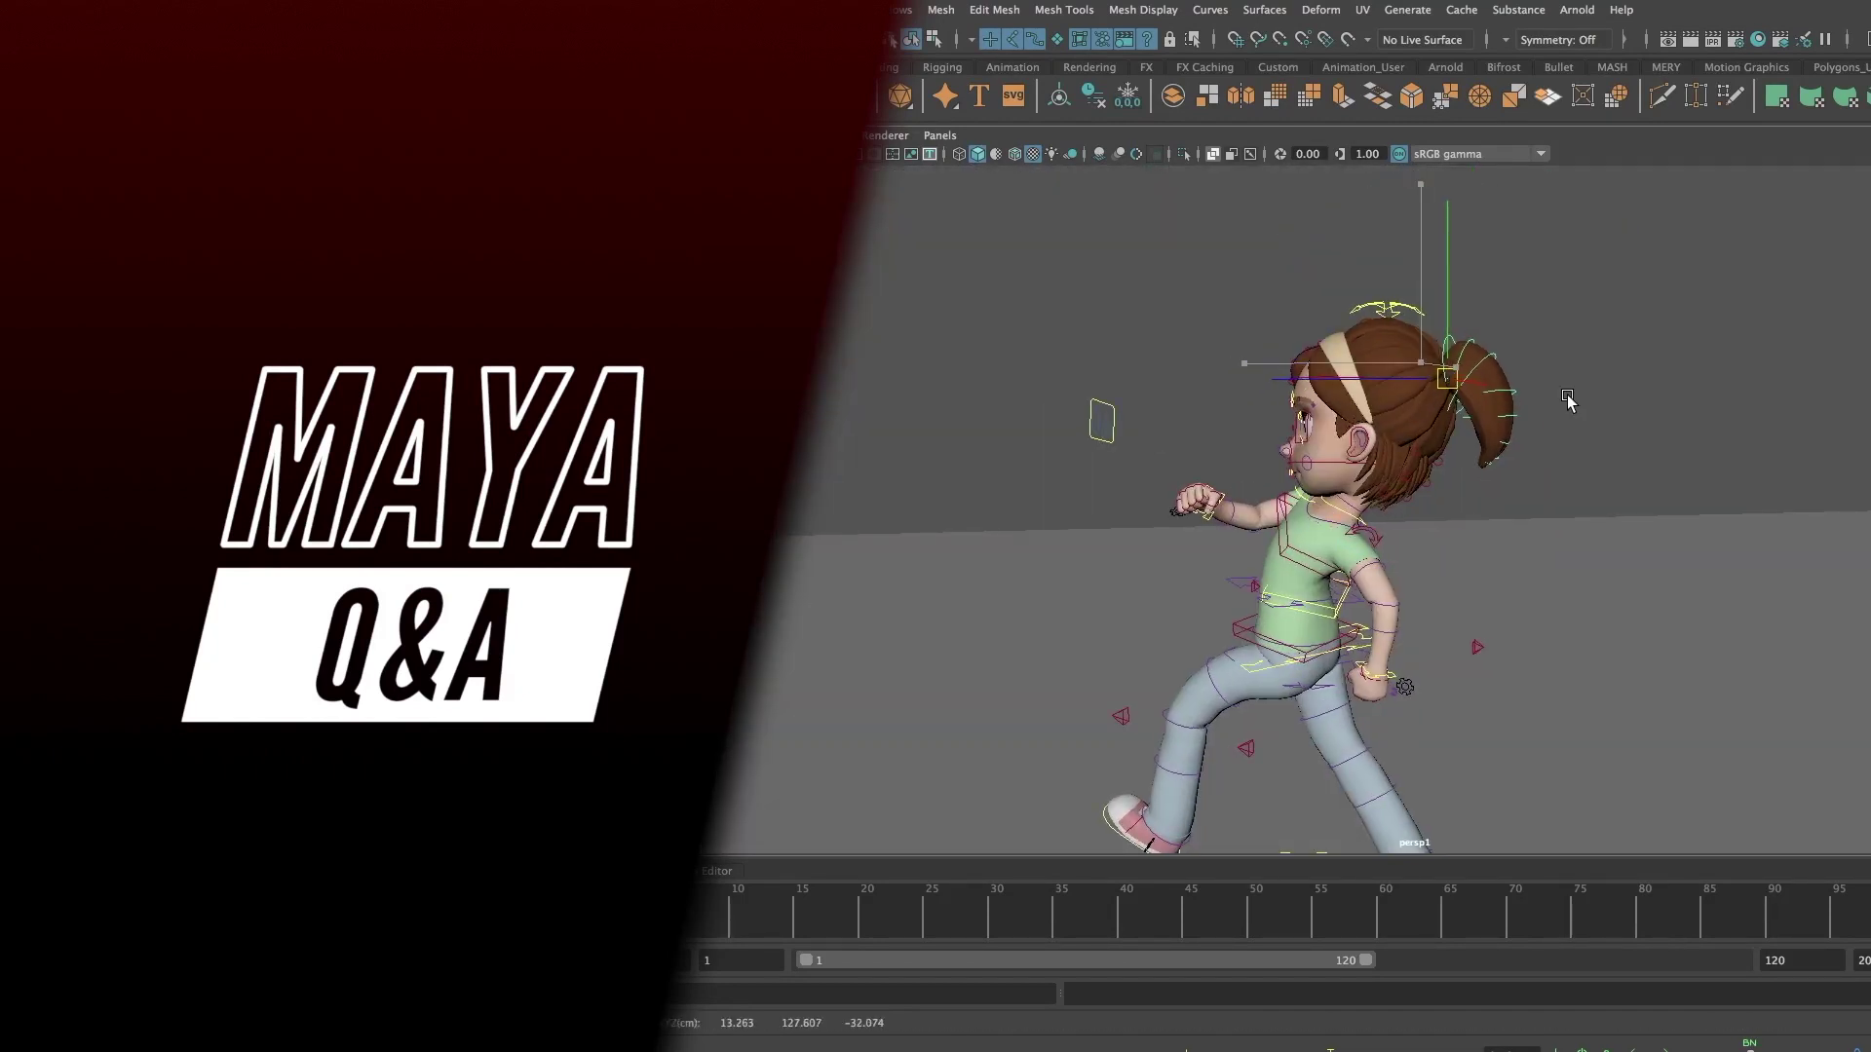
# Select Kayla's ponytail control and rotate it in the viewport.
pyautogui.click(1566, 405)
pyautogui.moveTo(1661, 402); pyautogui.dragTo(1371, 502)
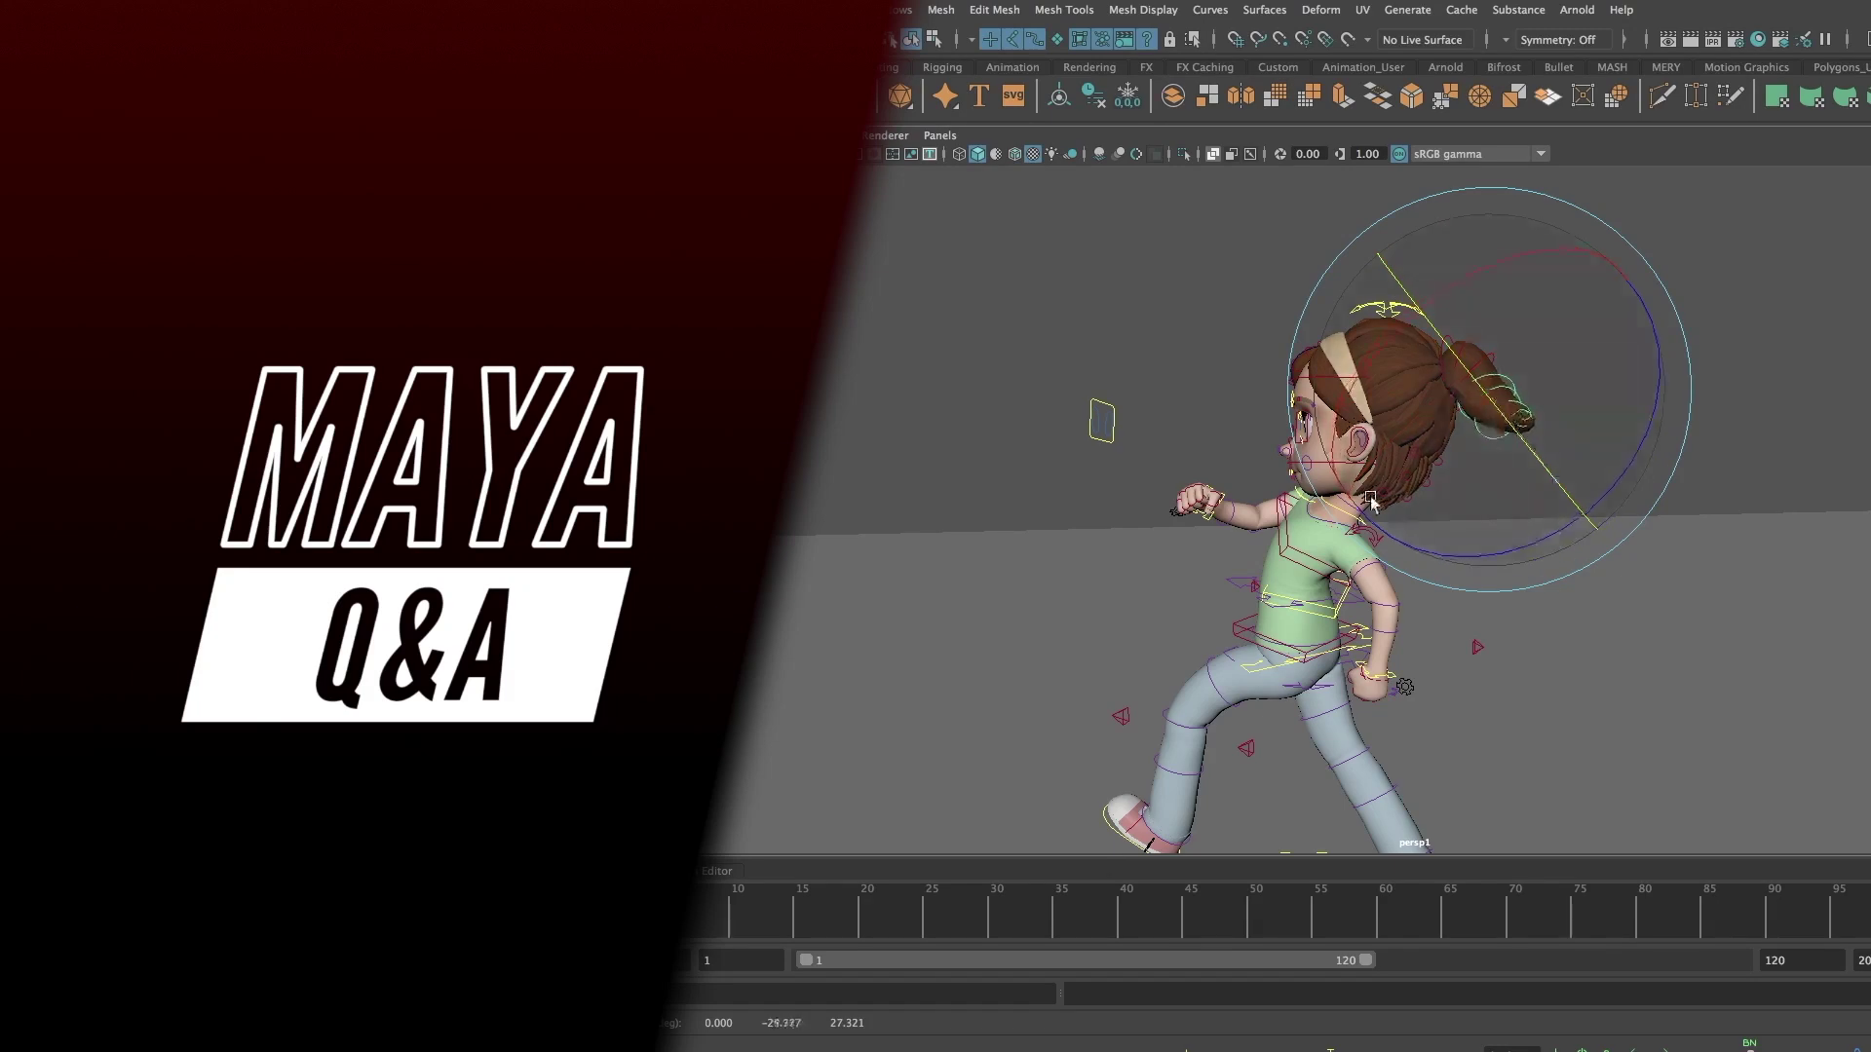